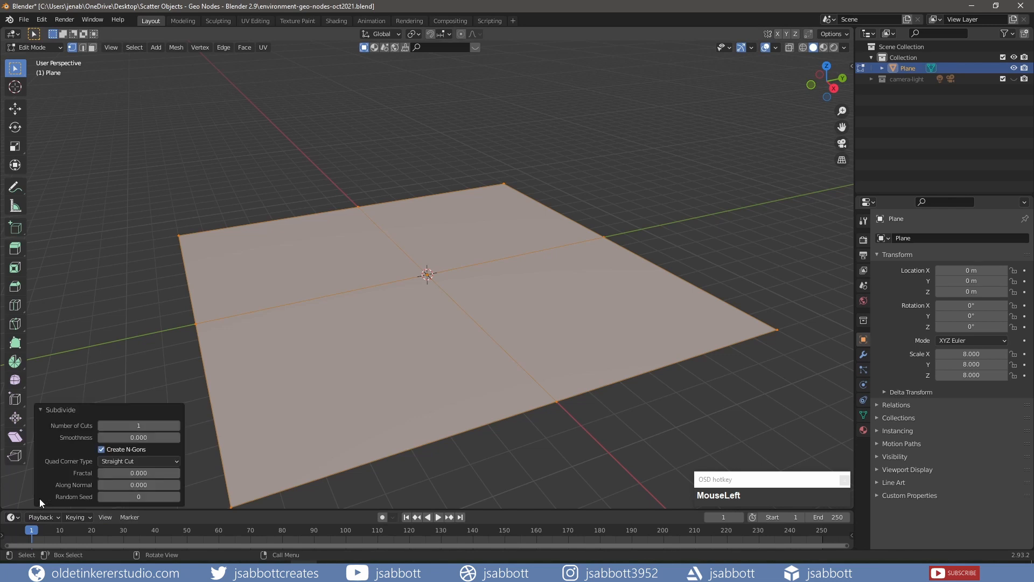
Step: Subdivide the plane with 30 cuts and deselect all of its vertices
{"action": "left_click", "coordinate": [126, 428]}
{"action": "type", "text": "30"}
{"action": "key", "text": "Tab"}
{"action": "left_click", "coordinate": [43, 411]}
{"action": "key", "text": "alt+a"}
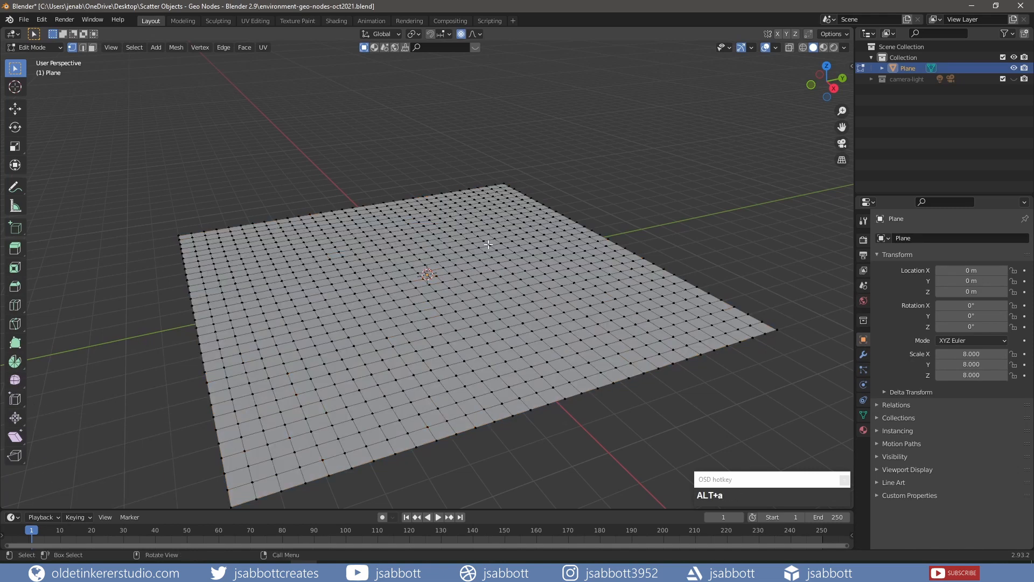
Step: Raise five scattered vertices in the plane's far half into hills, using smooth proportional editing at size 4.18
{"action": "mouse_move", "coordinate": [410, 271]}
{"action": "middle_mouse_down"}
{"action": "mouse_move", "coordinate": [377, 291]}
{"action": "mouse_move", "coordinate": [417, 272]}
{"action": "middle_mouse_up"}
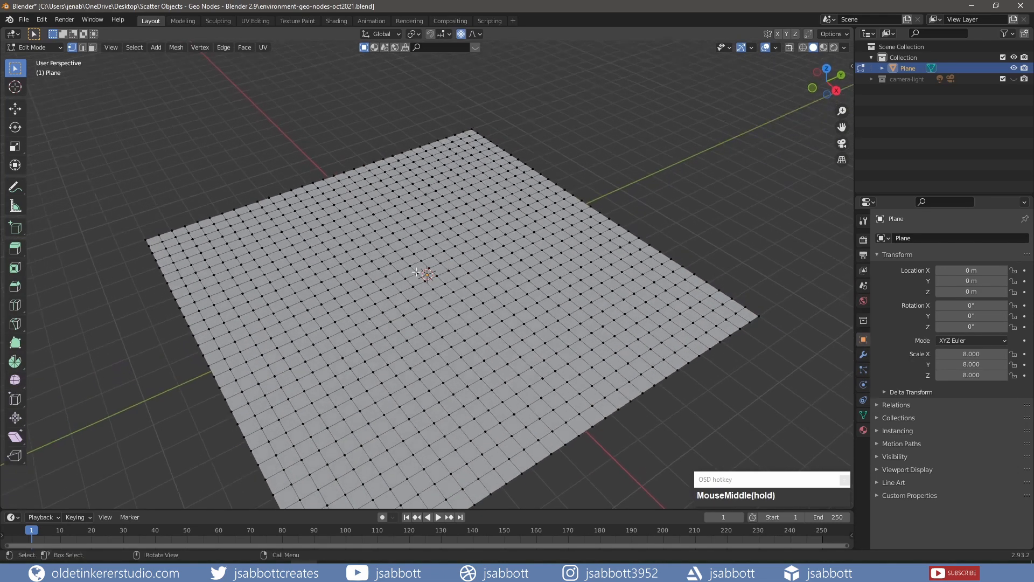
{"action": "left_click", "coordinate": [474, 176]}
{"action": "left_click", "coordinate": [415, 198], "text": "shift"}
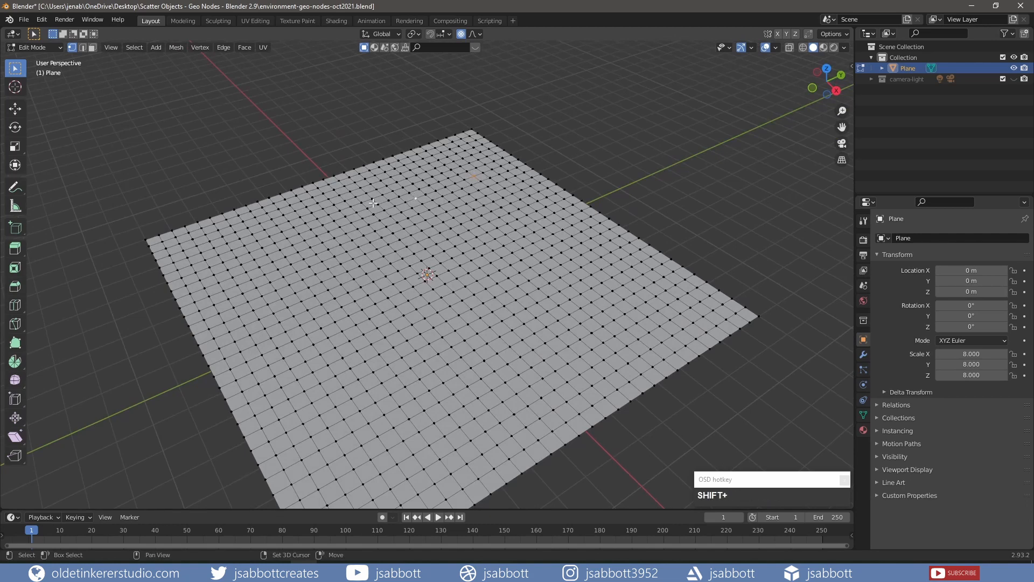
{"action": "left_click", "coordinate": [360, 187], "text": "shift"}
{"action": "left_click", "coordinate": [489, 221], "text": "shift"}
{"action": "left_click", "coordinate": [403, 229], "text": "shift"}
{"action": "middle_click_drag", "start_coordinate": [518, 249], "coordinate": [517, 240]}
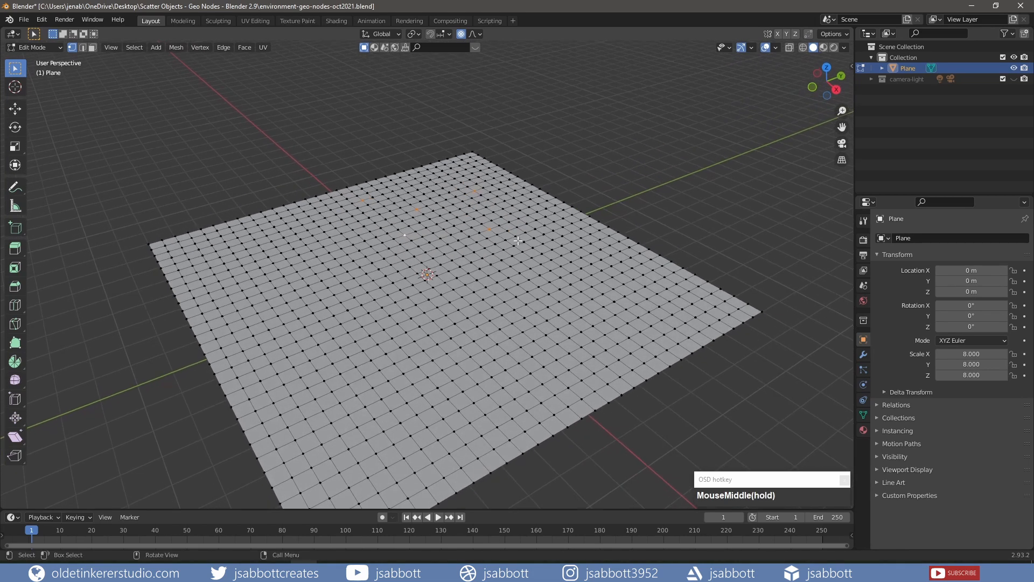
{"action": "key", "text": "g"}
{"action": "scroll", "coordinate": [518, 239], "scroll_direction": "down", "scroll_amount": 10}
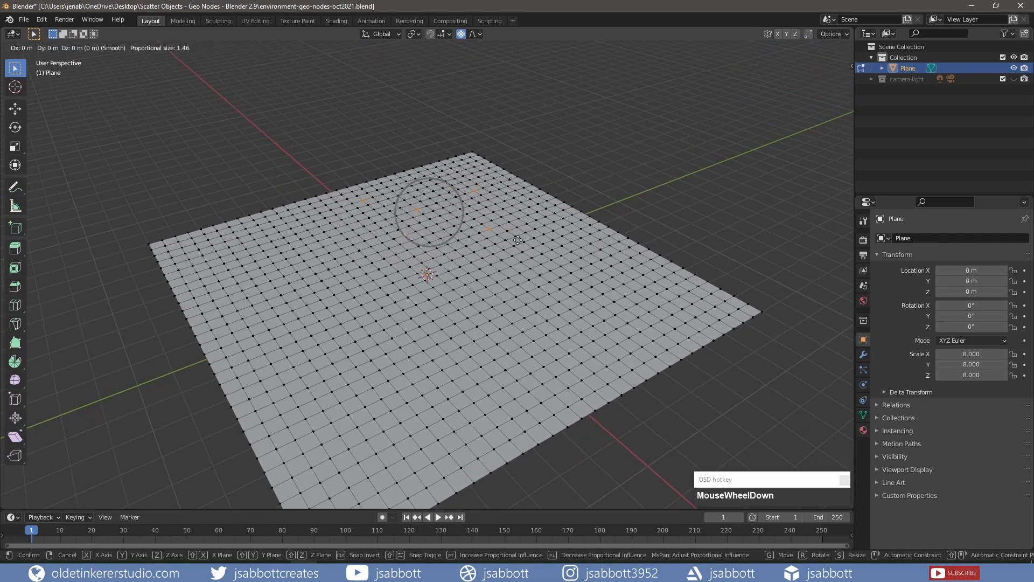
{"action": "scroll", "coordinate": [518, 240], "scroll_direction": "down", "scroll_amount": 5}
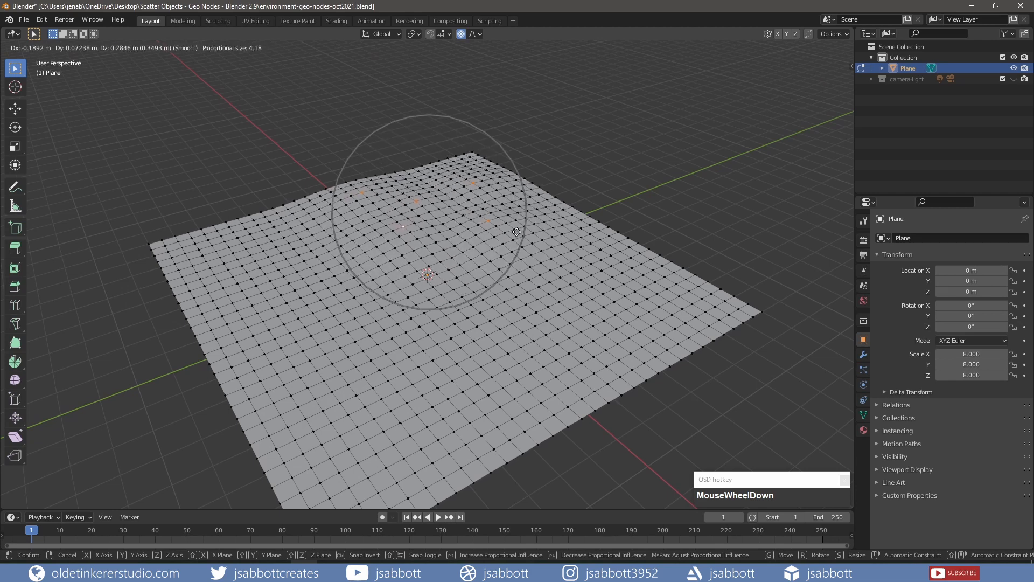
{"action": "left_click", "coordinate": [517, 225]}
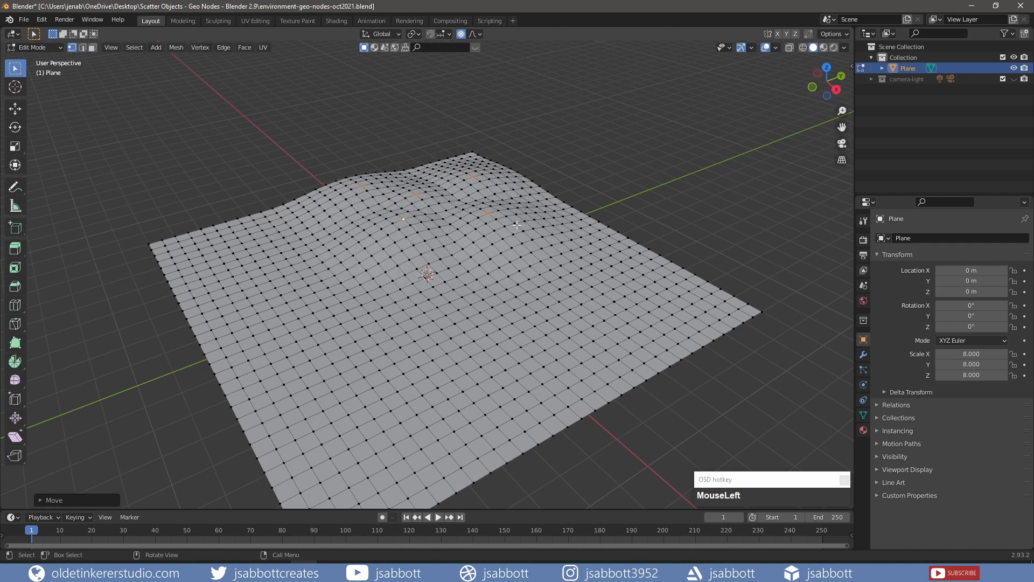
Step: Raise five scattered vertices in the plane's near half slightly with proportional size 2.85, and turn proportional editing off
{"action": "middle_click_drag", "start_coordinate": [434, 416], "coordinate": [440, 287], "text": "shift"}
{"action": "left_click", "coordinate": [437, 281]}
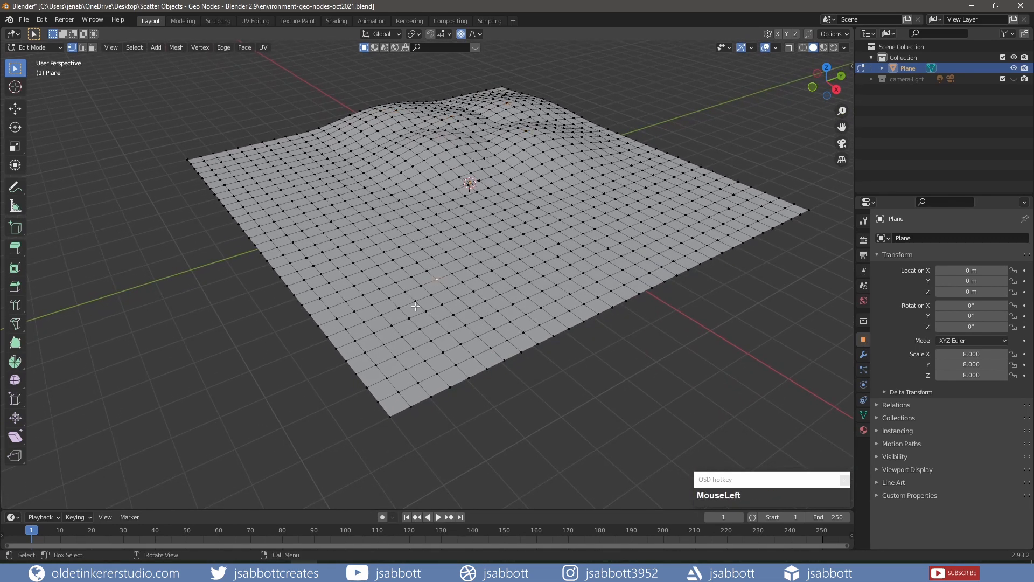
{"action": "left_click", "coordinate": [420, 328], "text": "shift"}
{"action": "left_click", "coordinate": [527, 314], "text": "shift"}
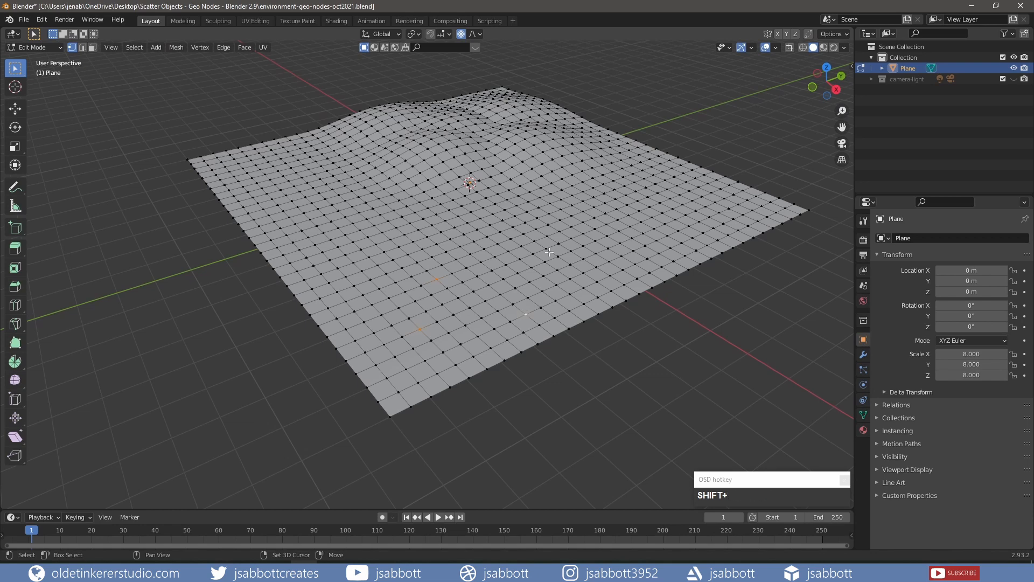
{"action": "left_click", "coordinate": [558, 256], "text": "shift"}
{"action": "left_click", "coordinate": [329, 283], "text": "shift"}
{"action": "key", "text": "g"}
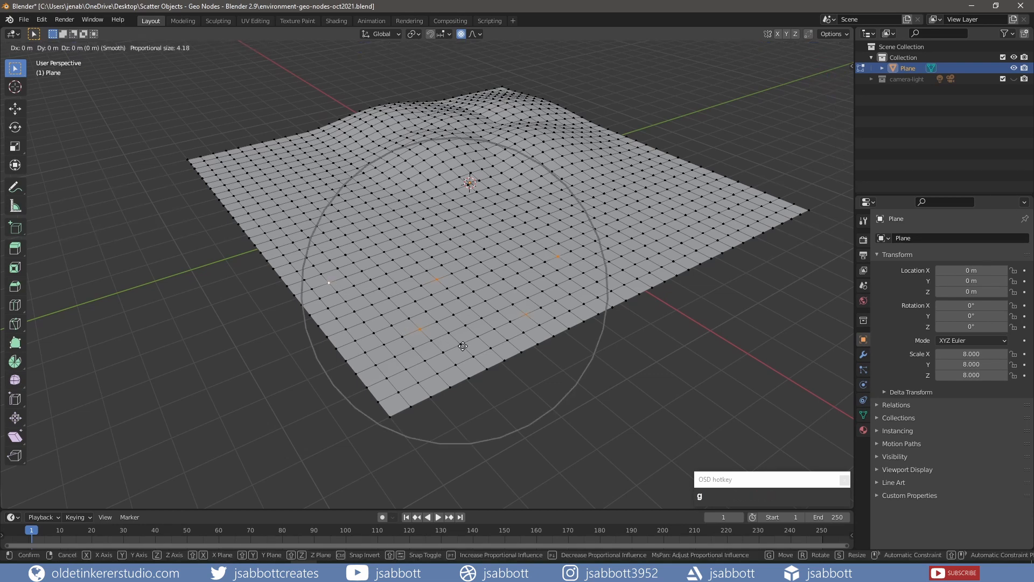
{"action": "scroll", "coordinate": [463, 346], "scroll_direction": "up", "scroll_amount": 4}
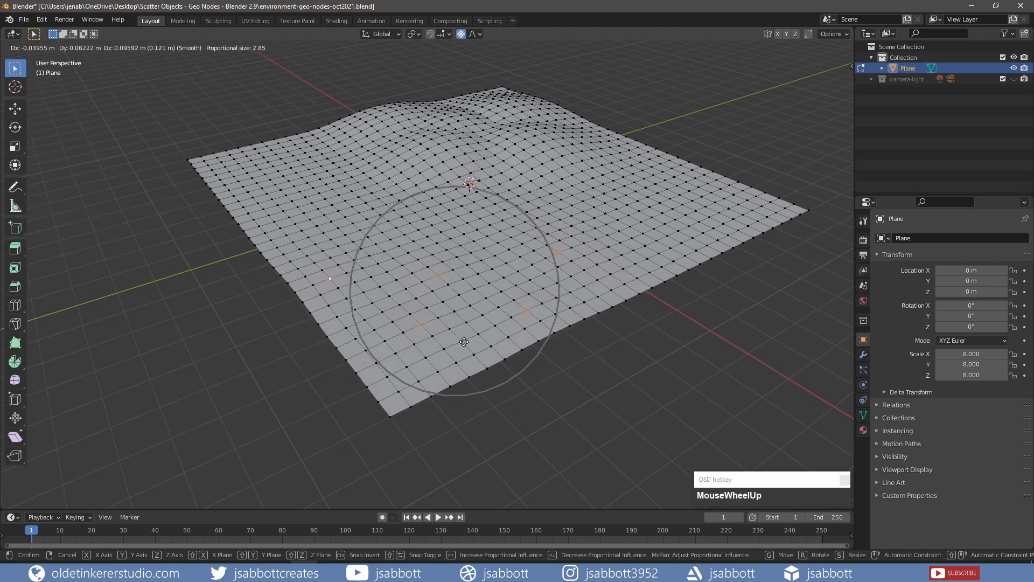
{"action": "left_click", "coordinate": [464, 339]}
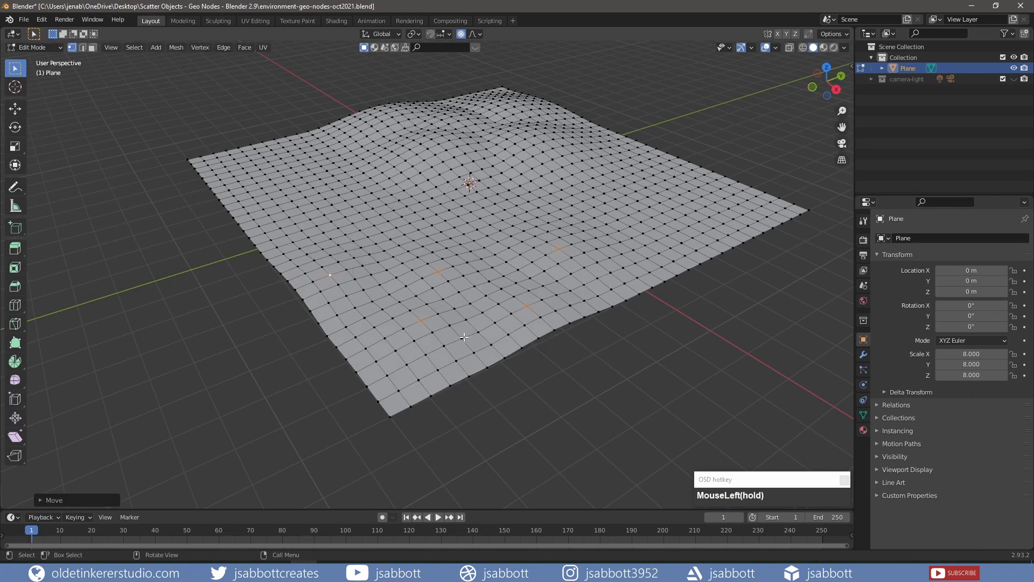
{"action": "key", "text": "o"}
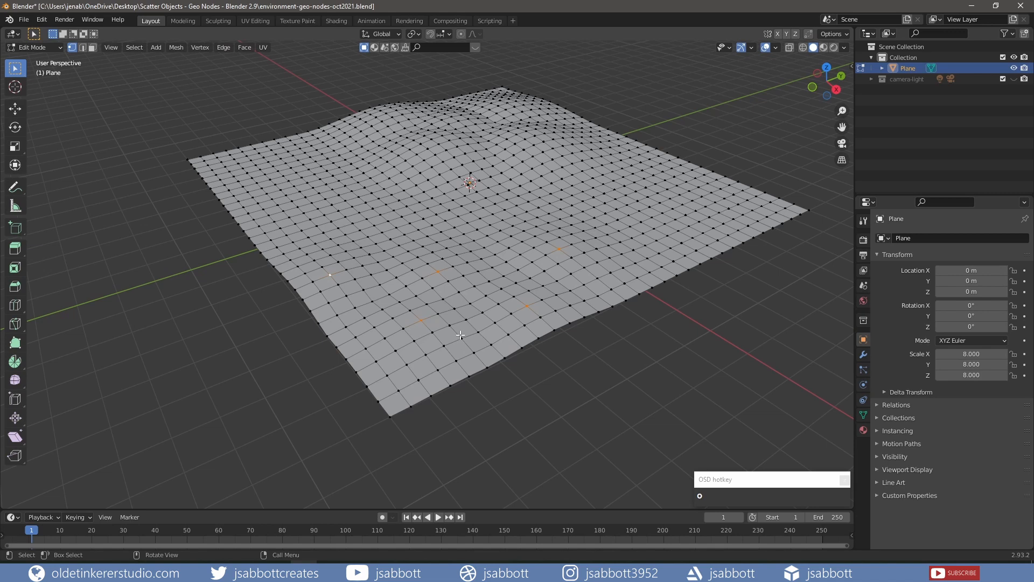
Step: Return to Object Mode and shade the terrain smooth
{"action": "key", "text": "Tab"}
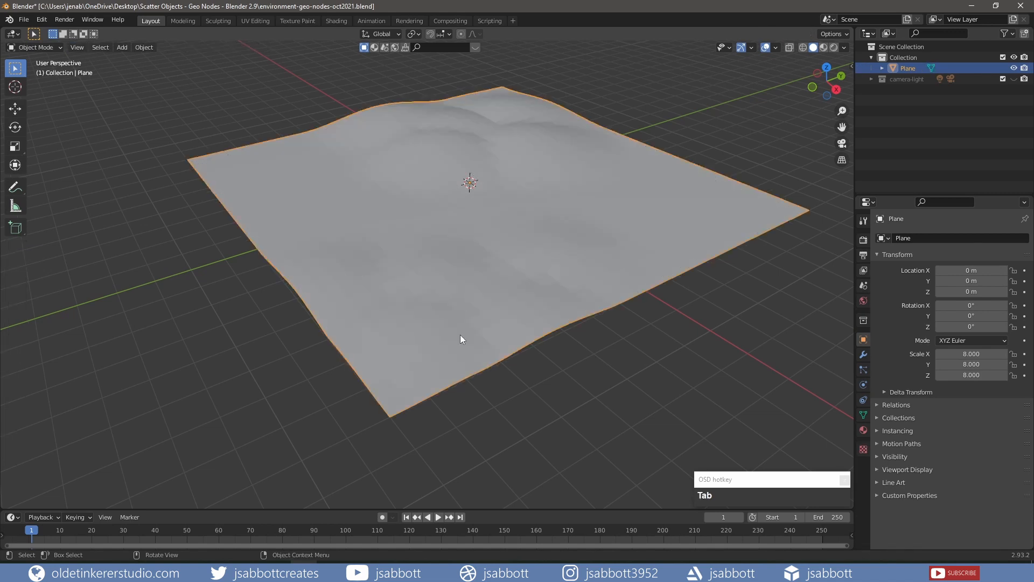
{"action": "right_click", "coordinate": [435, 312]}
{"action": "left_click", "coordinate": [435, 312]}
Step: Add a rock with the Rock Generator in front view and move it about 10 m along X, beside the terrain
{"action": "middle_click_drag", "start_coordinate": [487, 268], "coordinate": [448, 277], "text": "shift"}
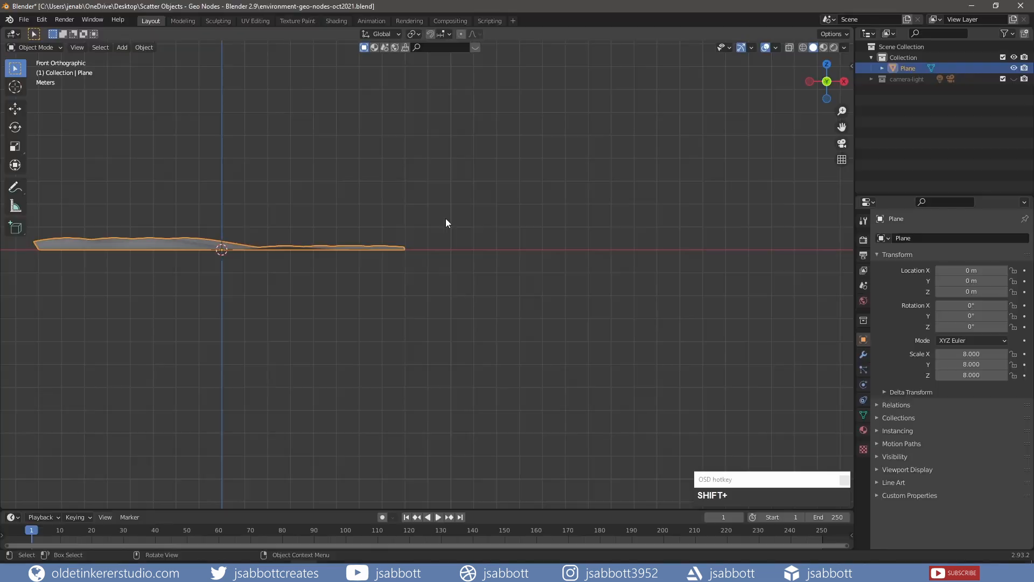
{"action": "key", "text": "shift+a"}
{"action": "mouse_move", "coordinate": [445, 218]}
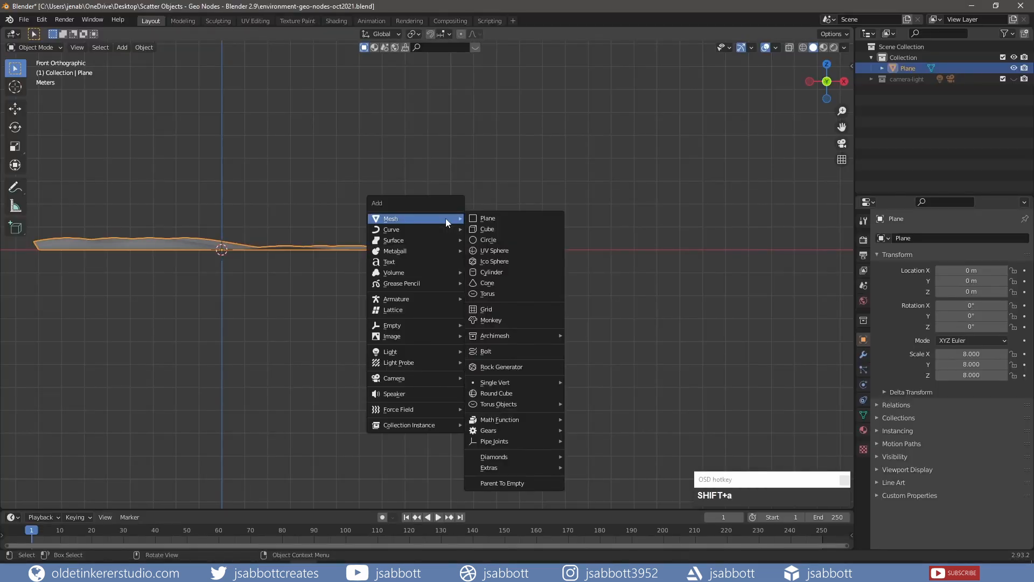
{"action": "left_click", "coordinate": [535, 369]}
{"action": "key", "text": "g"}
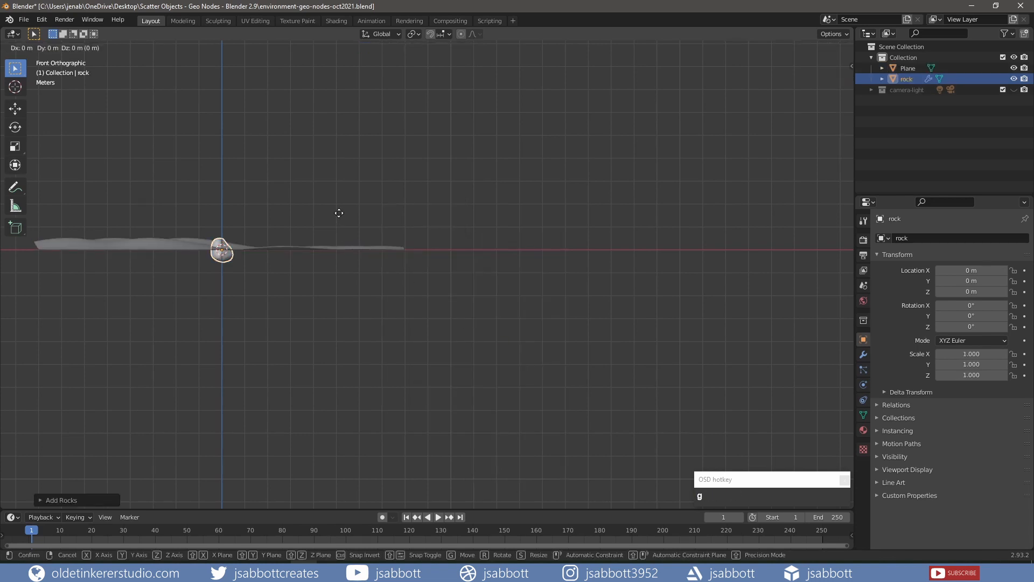
{"action": "key", "text": "x"}
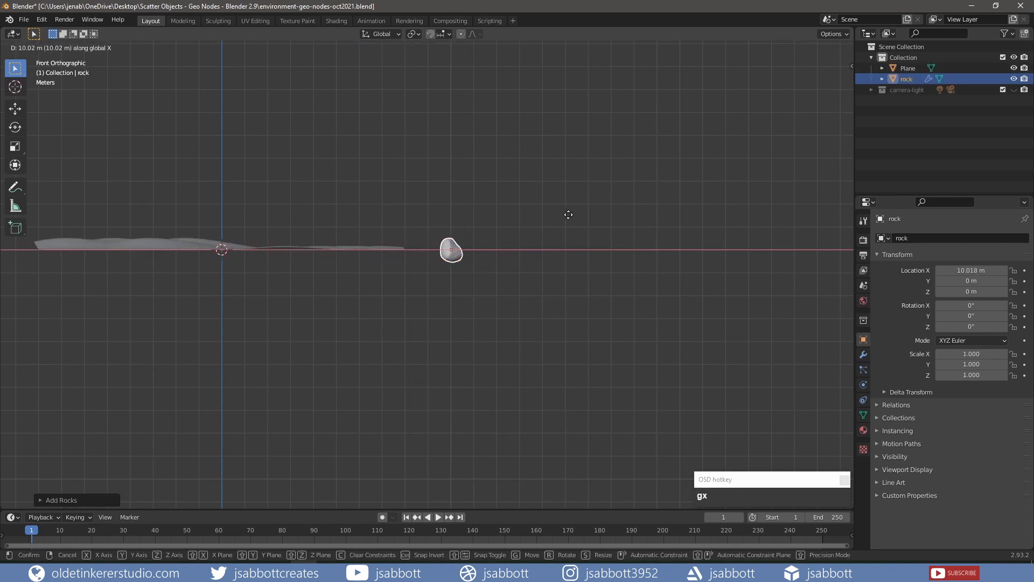
{"action": "left_click", "coordinate": [568, 215]}
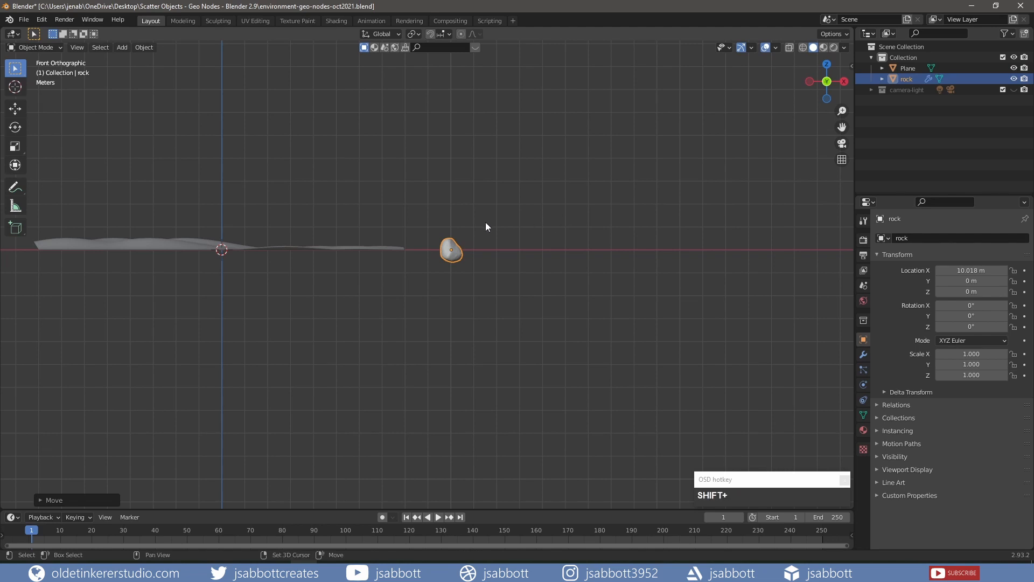
Step: Generate a second rock and move it about 11.15 m along X, next to the first rock
{"action": "key", "text": "shift+a"}
{"action": "mouse_move", "coordinate": [486, 222]}
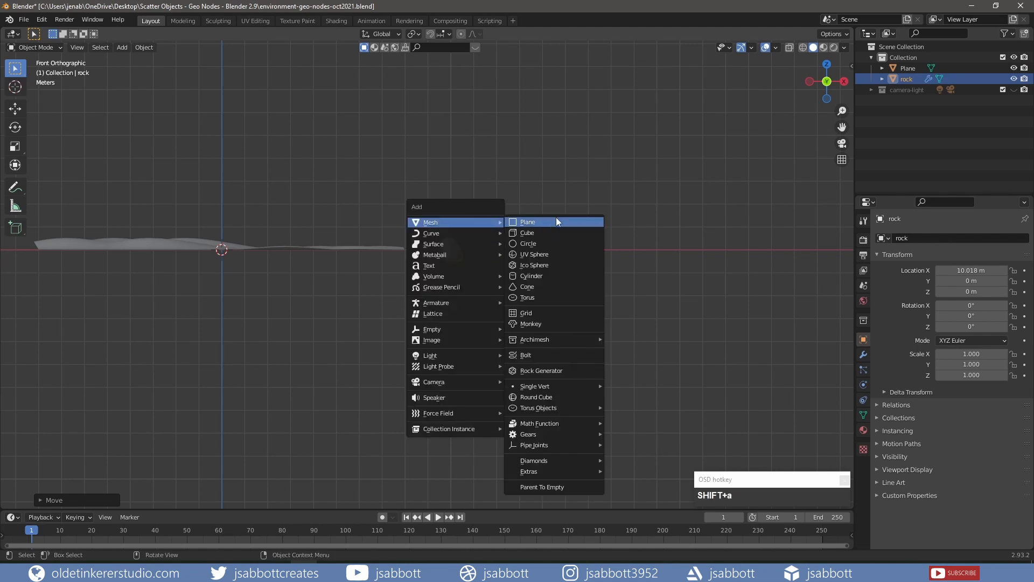
{"action": "left_click", "coordinate": [555, 371]}
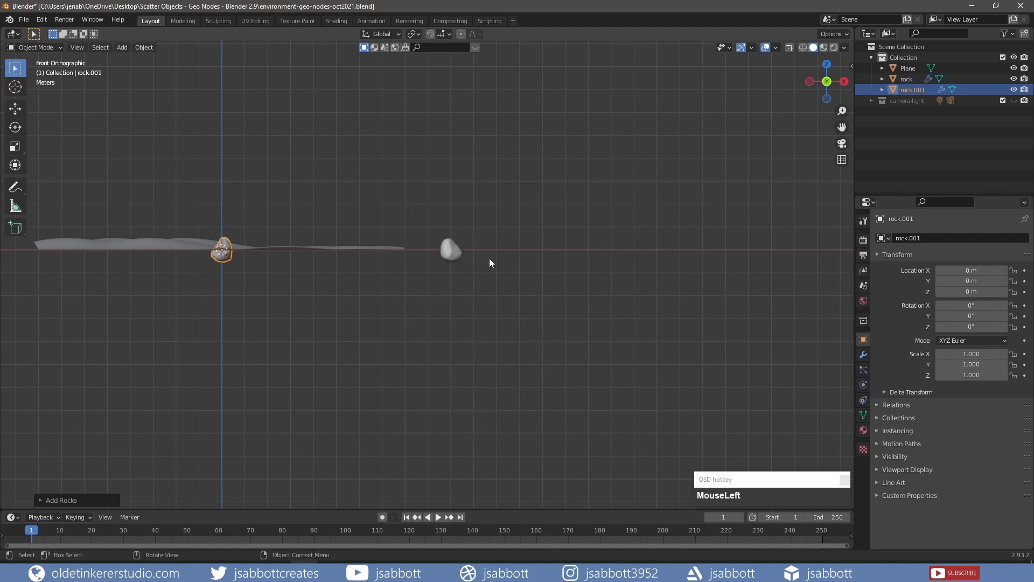
{"action": "key", "text": "g"}
{"action": "key", "text": "x"}
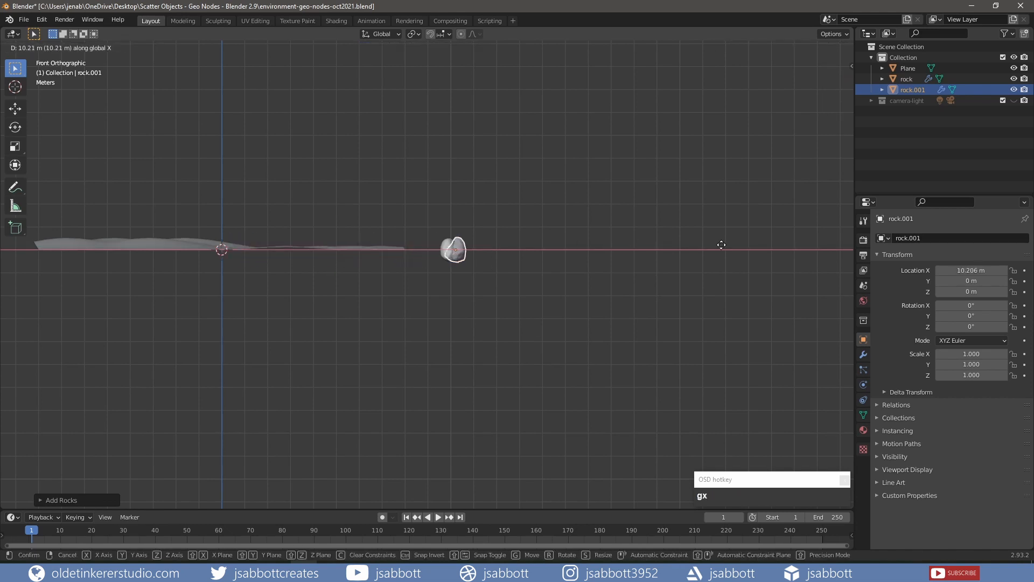
{"action": "left_click", "coordinate": [742, 243]}
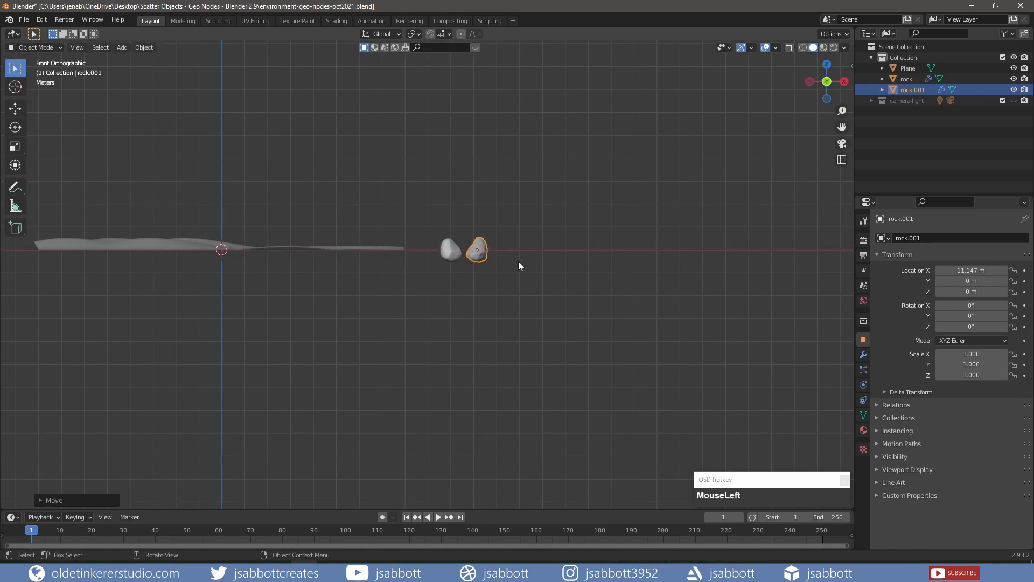
Step: Generate a third rock and move it about 12.4 m along X, past the second rock
{"action": "key", "text": "shift+a"}
{"action": "mouse_move", "coordinate": [515, 263]}
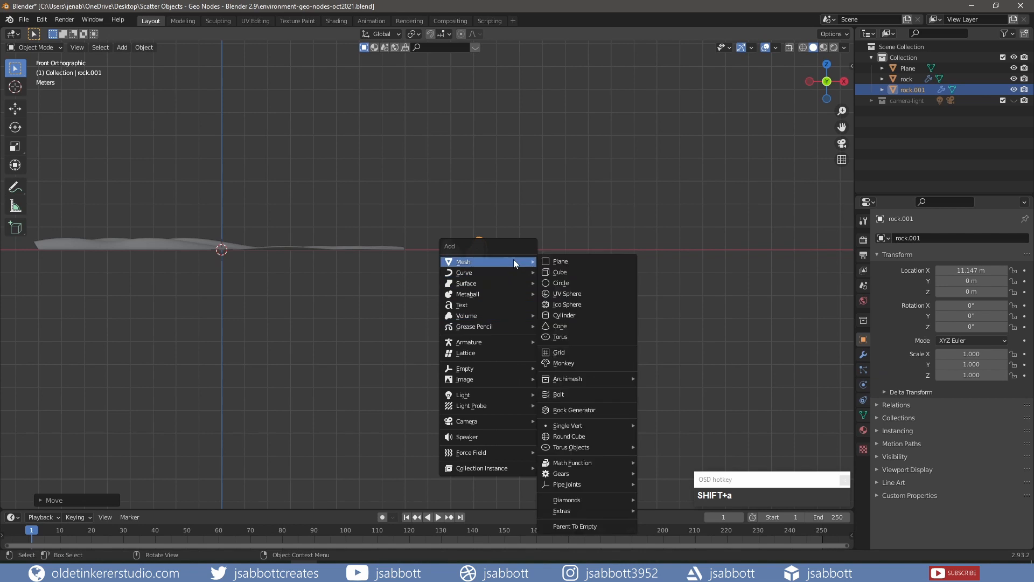
{"action": "left_click", "coordinate": [581, 410]}
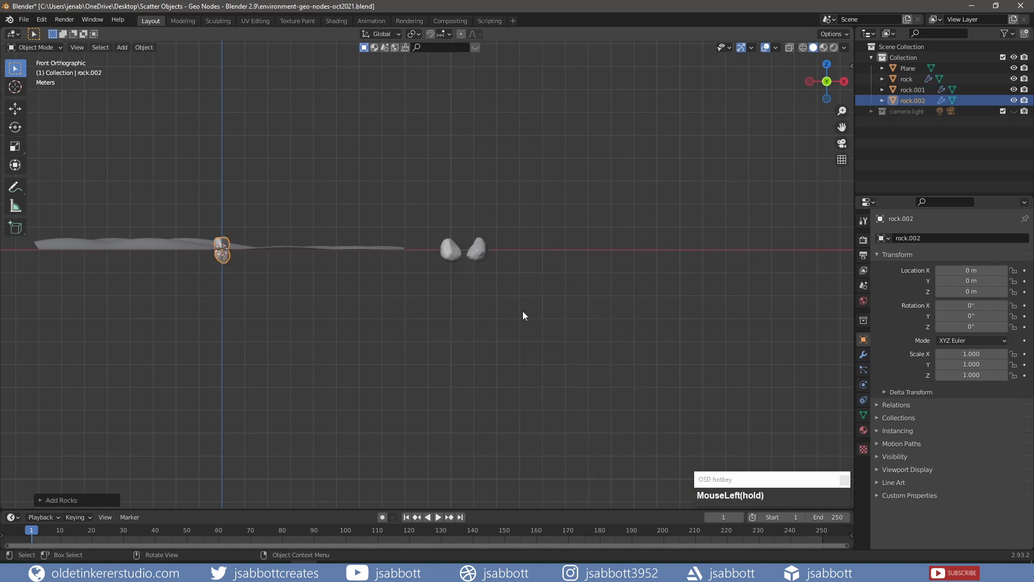
{"action": "key", "text": "g"}
{"action": "key", "text": "x"}
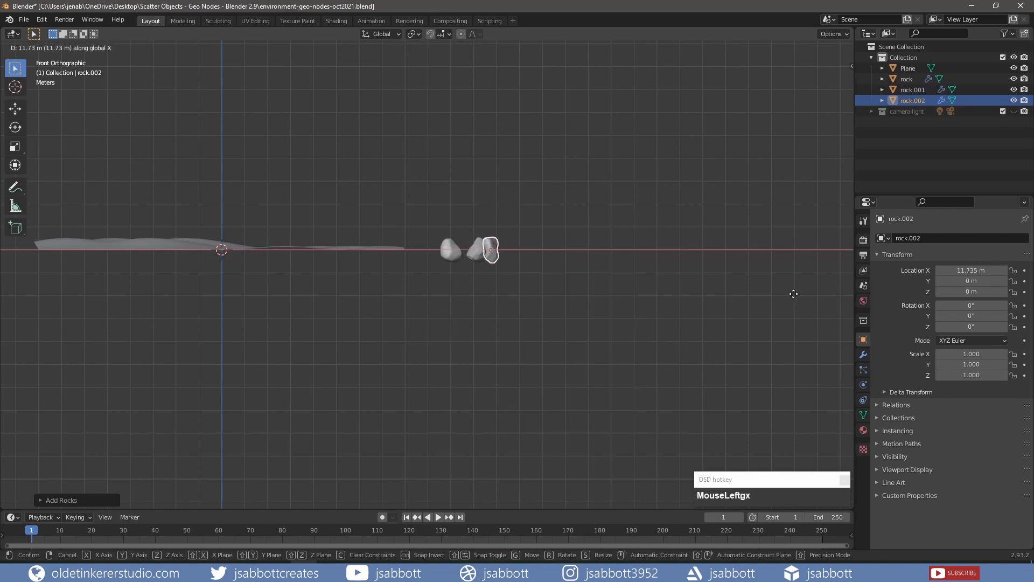
{"action": "left_click", "coordinate": [804, 295]}
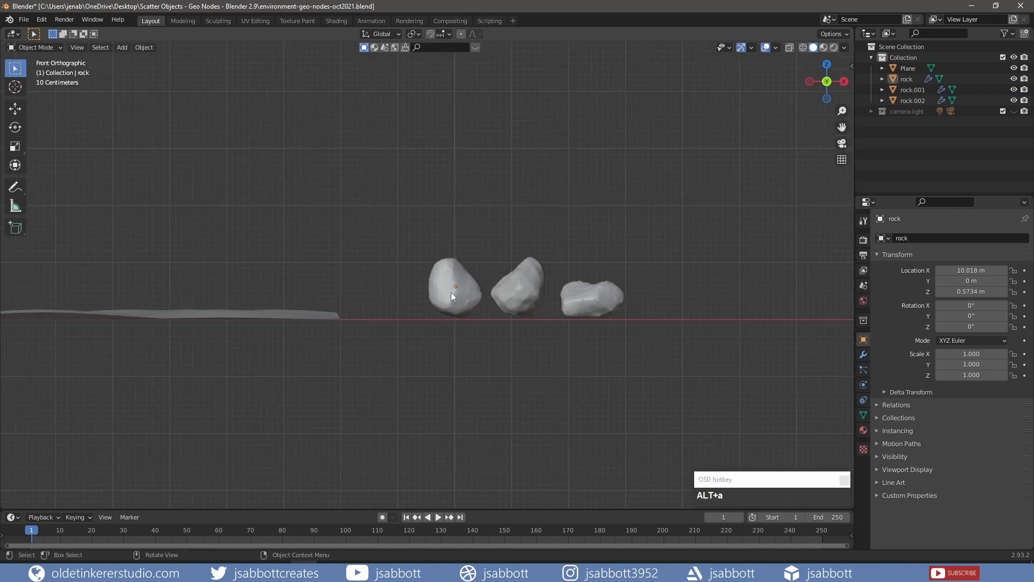
Step: Scale all three rocks together to about 0.64 and lower them along Z onto the ground line
{"action": "left_click", "coordinate": [451, 292], "text": "shift"}
{"action": "left_click", "coordinate": [522, 295], "text": "shift"}
{"action": "left_click", "coordinate": [584, 301], "text": "shift"}
{"action": "key", "text": "s"}
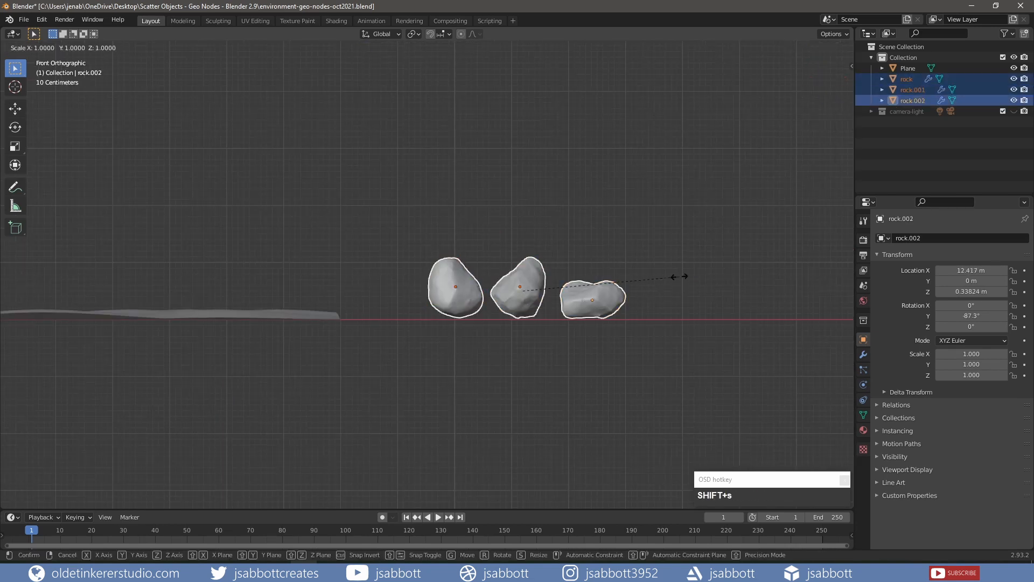
{"action": "left_click", "coordinate": [618, 282]}
{"action": "key", "text": "g"}
{"action": "key", "text": "z"}
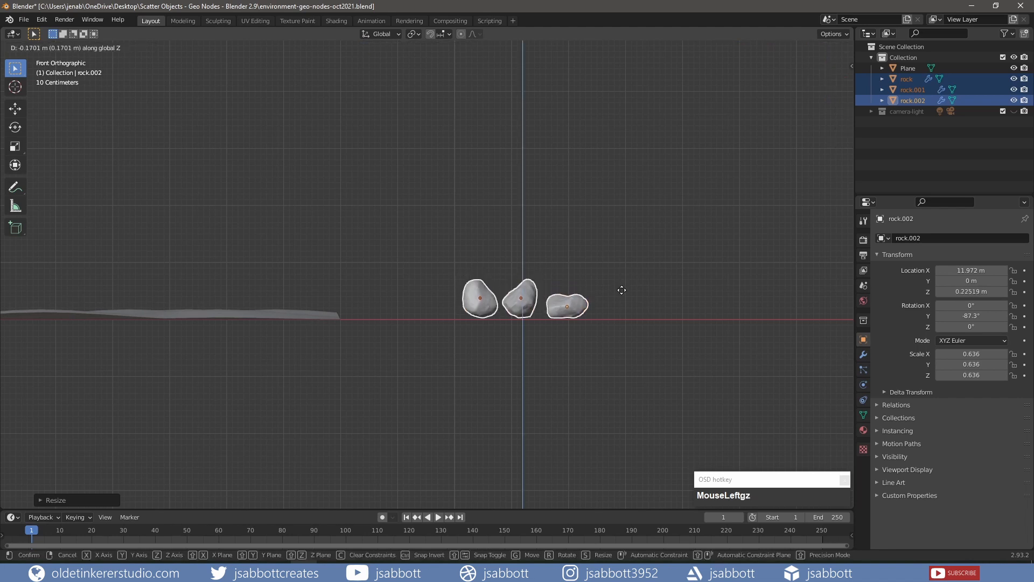
{"action": "left_click", "coordinate": [622, 293]}
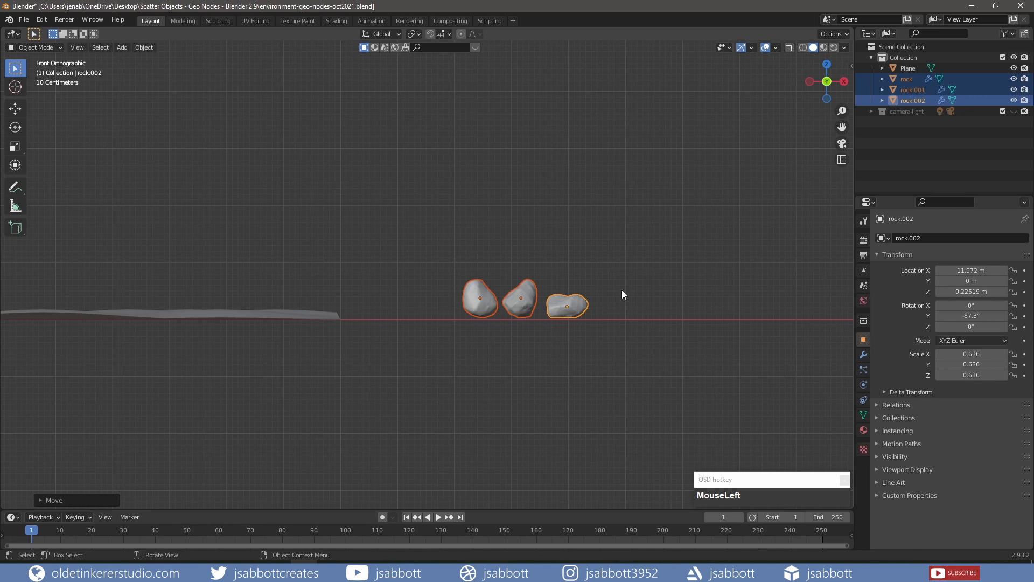
Step: Move the three rocks into a new collection named "rocks" and collapse it in the outliner
{"action": "key", "text": "m"}
{"action": "left_click", "coordinate": [622, 290]}
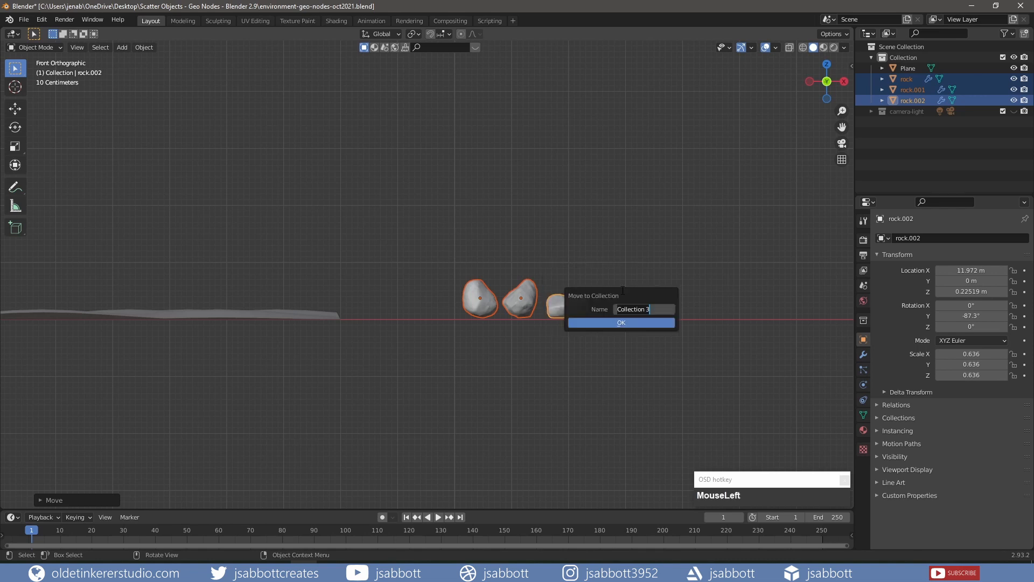
{"action": "type", "text": "rocks"}
{"action": "key", "text": "Return"}
{"action": "key", "text": "Return"}
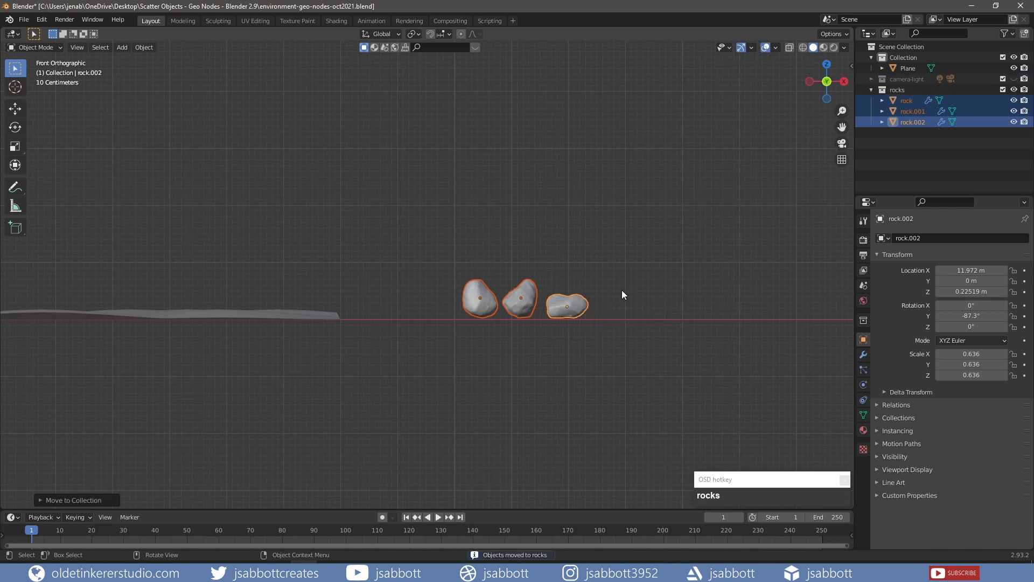
{"action": "left_click", "coordinate": [872, 89]}
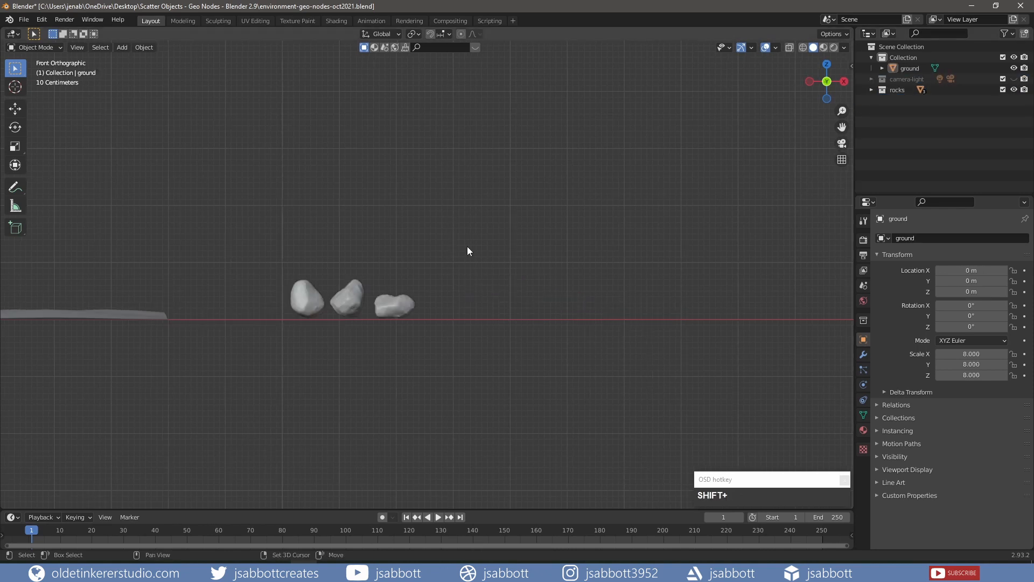
Step: Add a mesh plane to the main collection at the world origin
{"action": "key", "text": "shift+a"}
{"action": "mouse_move", "coordinate": [468, 247]}
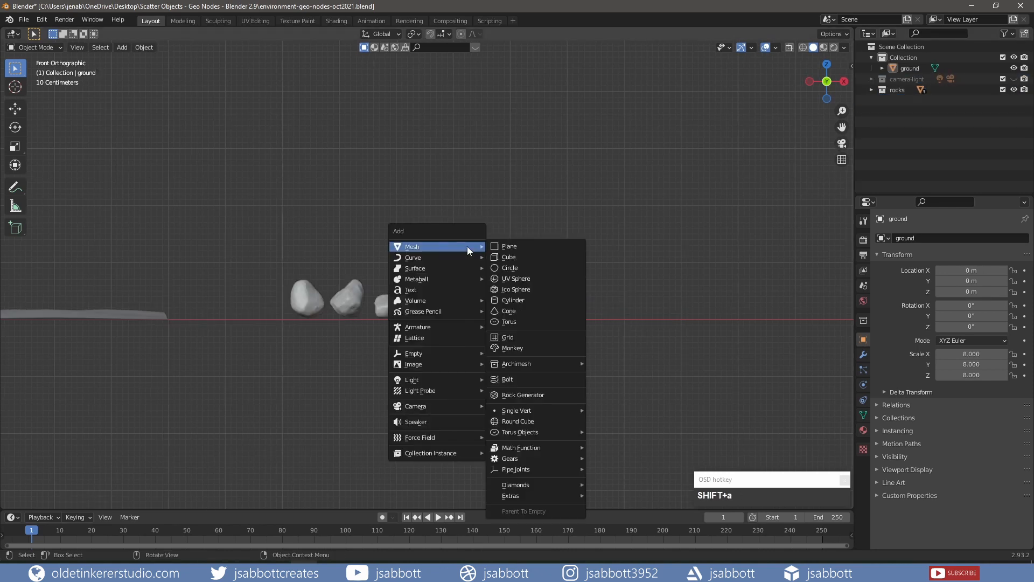
{"action": "left_click", "coordinate": [512, 247]}
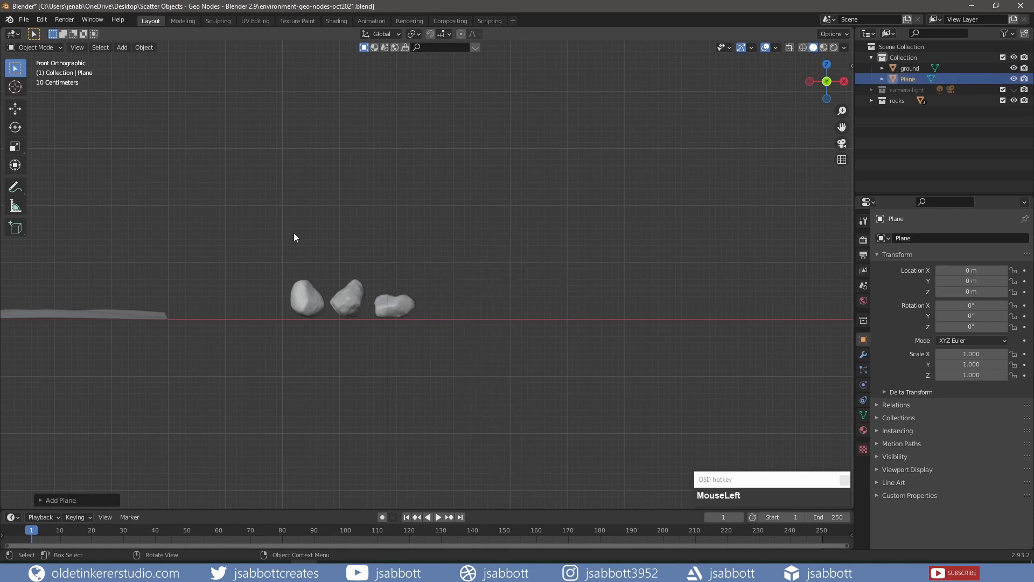
Step: Move the new plane about 14.1 m along X, rotate it 90° about X and raise it 1 m along Z
{"action": "key", "text": "g"}
{"action": "key", "text": "x"}
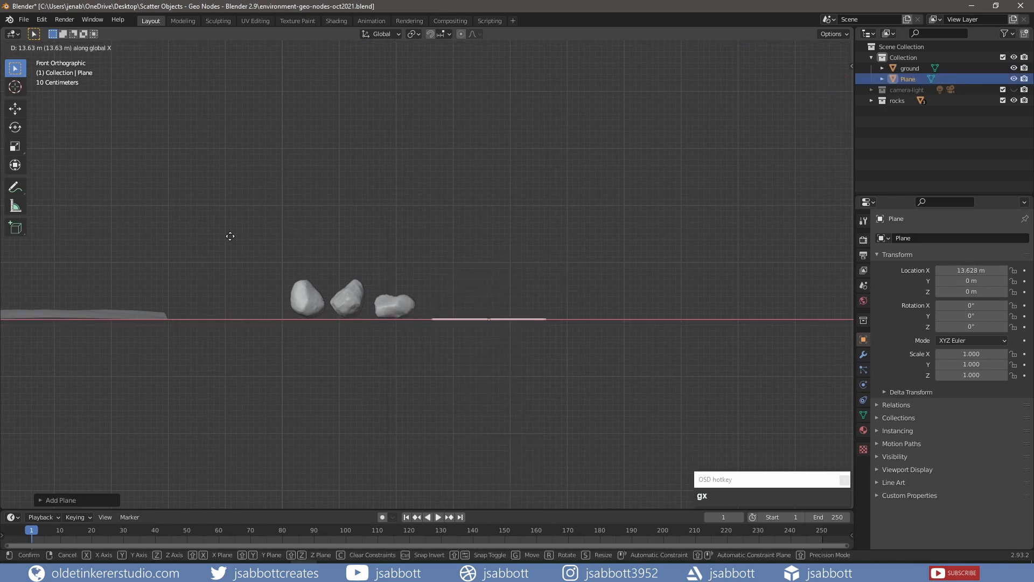
{"action": "left_click", "coordinate": [248, 237]}
{"action": "key", "text": "r"}
{"action": "key", "text": "x"}
{"action": "key", "text": "KP_9"}
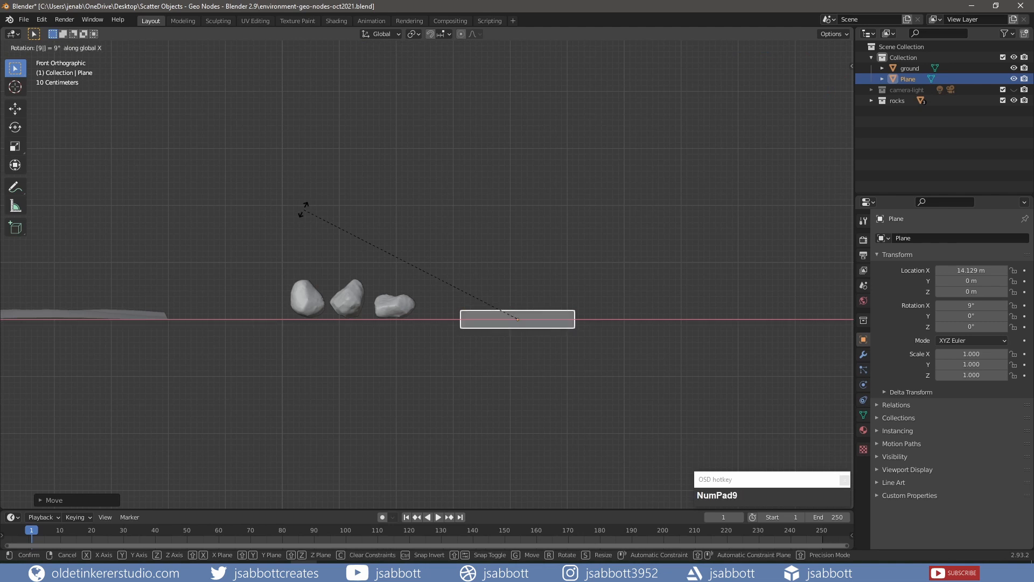
{"action": "key", "text": "KP_0"}
{"action": "key", "text": "Return"}
{"action": "key", "text": "g"}
{"action": "key", "text": "z"}
{"action": "key", "text": "KP_1"}
{"action": "key", "text": "Return"}
Step: Scale the upright plane to about 0.3 and lower it along Z onto the ground line
{"action": "key", "text": "s"}
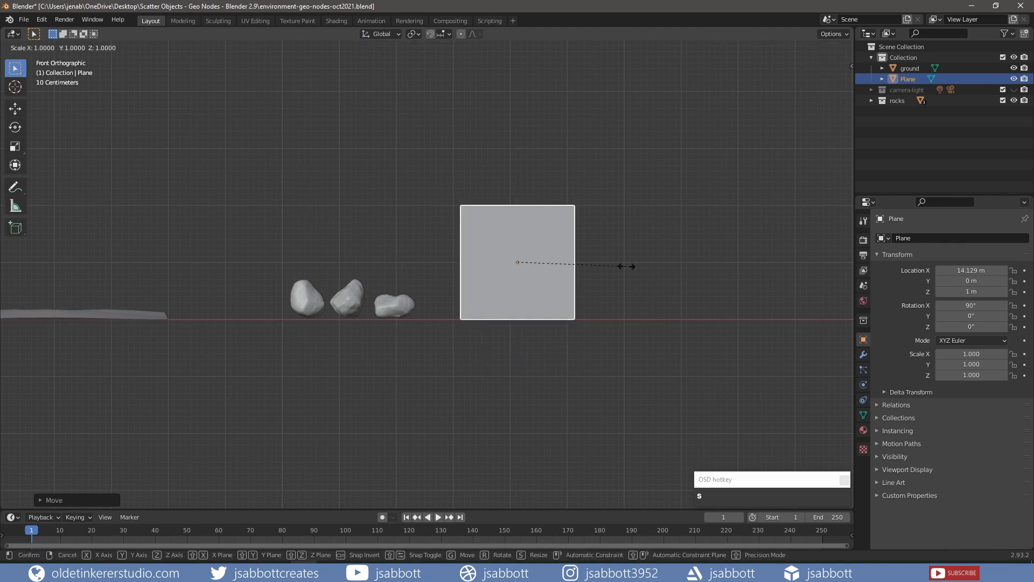
{"action": "left_click", "coordinate": [551, 266]}
{"action": "key", "text": "g"}
{"action": "key", "text": "z"}
{"action": "left_click", "coordinate": [552, 288]}
Step: In Edit Mode, raise the plane's top edge along Z to make a taller rectangle
{"action": "key", "text": "Tab"}
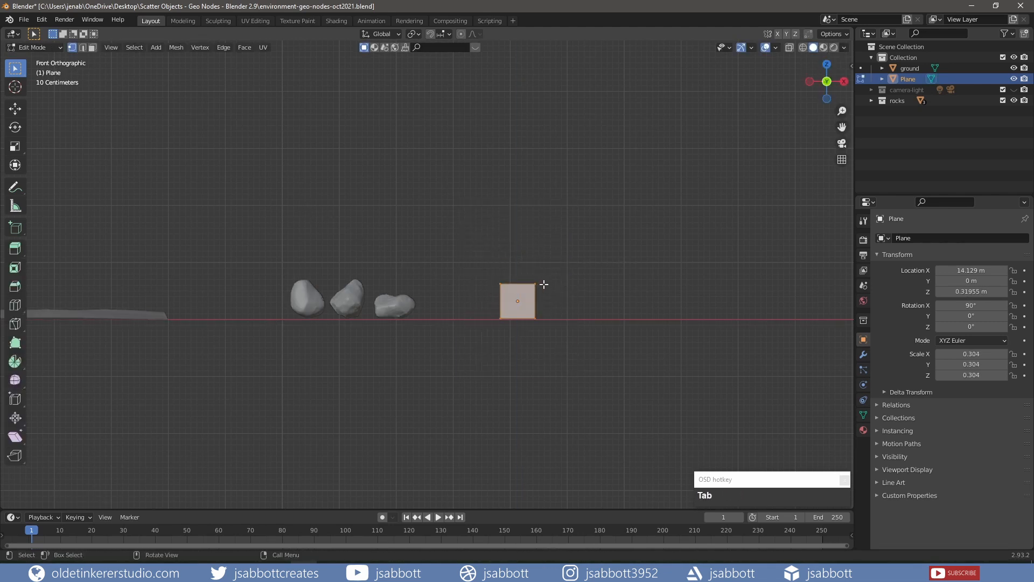
{"action": "left_click_drag", "start_coordinate": [481, 299], "coordinate": [570, 268]}
{"action": "key", "text": "g"}
{"action": "key", "text": "z"}
{"action": "left_click", "coordinate": [566, 248]}
Step: Narrow the rectangle's face along X and move it along X toward the rocks
{"action": "key", "text": "3"}
{"action": "left_click", "coordinate": [527, 286]}
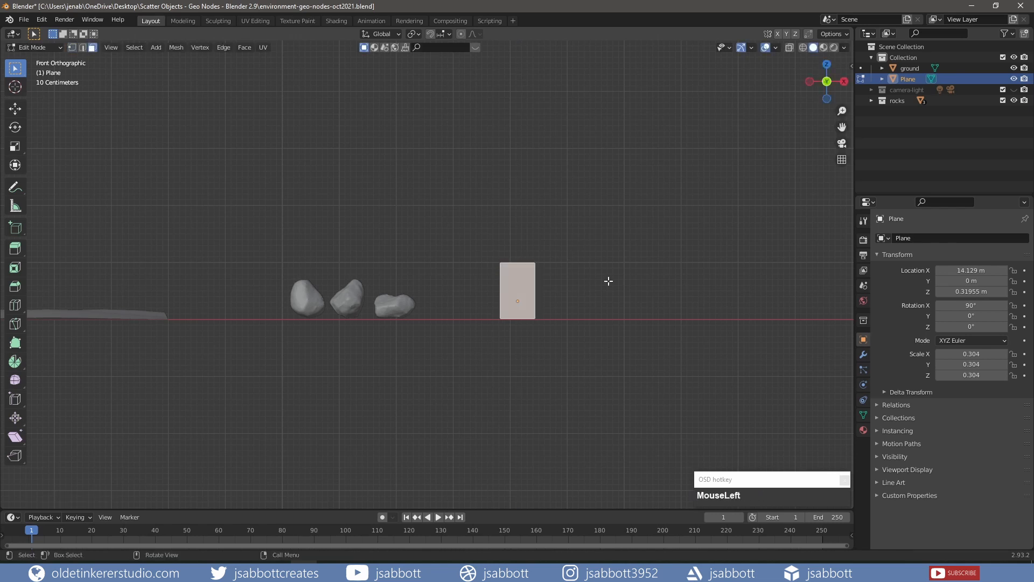
{"action": "key", "text": "s"}
{"action": "key", "text": "x"}
{"action": "left_click", "coordinate": [562, 282]}
{"action": "key", "text": "g"}
{"action": "key", "text": "x"}
{"action": "left_click", "coordinate": [494, 287]}
Step: Shrink the narrow face to grass-blade size and lower it along Z to the ground line
{"action": "key", "text": "s"}
{"action": "left_click", "coordinate": [483, 268]}
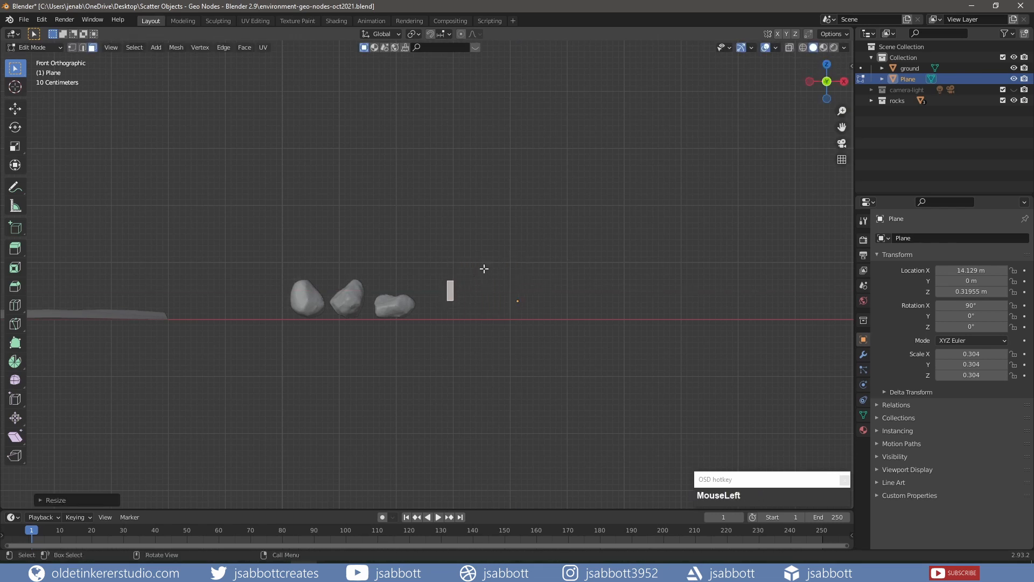
{"action": "key", "text": "g"}
{"action": "key", "text": "z"}
{"action": "left_click", "coordinate": [484, 286]}
{"action": "scroll", "coordinate": [485, 288], "scroll_direction": "up", "scroll_amount": 8}
{"action": "middle_click_drag", "start_coordinate": [571, 333], "coordinate": [546, 158], "text": "shift"}
{"action": "key", "text": "g"}
{"action": "key", "text": "z"}
{"action": "left_click", "coordinate": [545, 161]}
Step: Taper the blade by scaling its top two vertices closer together
{"action": "key", "text": "1"}
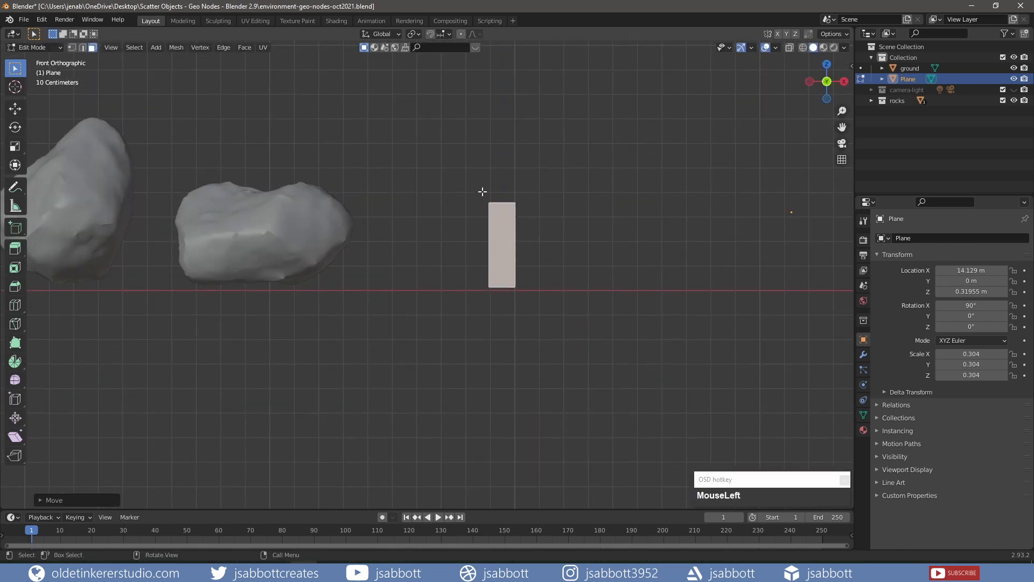
{"action": "left_click_drag", "start_coordinate": [483, 192], "coordinate": [571, 222]}
{"action": "key", "text": "s"}
{"action": "left_click", "coordinate": [535, 204]}
Step: Add five evenly spaced horizontal loop cuts along the blade's height
{"action": "key", "text": "2"}
{"action": "key", "text": "ctrl+r"}
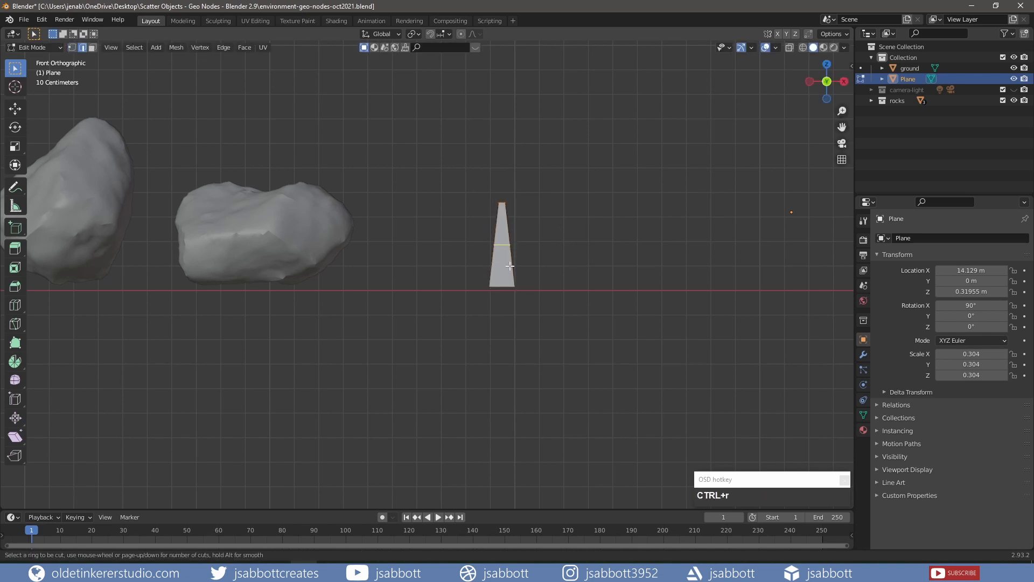
{"action": "scroll", "coordinate": [511, 268], "scroll_direction": "up", "scroll_amount": 4}
{"action": "left_click", "coordinate": [511, 268]}
{"action": "left_click", "coordinate": [510, 268]}
Step: Bend the blade by shifting a pair of upper edges and a pair of lower edges along Y
{"action": "middle_click_drag", "start_coordinate": [467, 243], "coordinate": [402, 262]}
{"action": "left_click", "coordinate": [402, 261], "text": "alt"}
{"action": "left_click", "coordinate": [402, 243], "text": "alt+shift"}
{"action": "key", "text": "g"}
{"action": "key", "text": "y"}
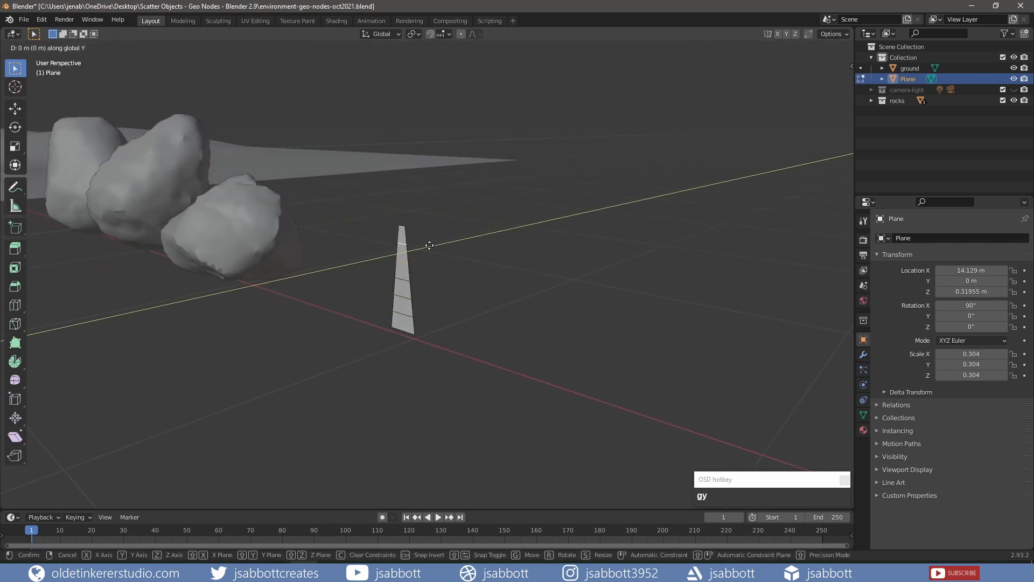
{"action": "left_click", "coordinate": [438, 245]}
{"action": "left_click", "coordinate": [408, 299], "text": "alt"}
{"action": "left_click", "coordinate": [408, 316], "text": "alt+shift"}
{"action": "key", "text": "g"}
{"action": "key", "text": "y"}
{"action": "left_click", "coordinate": [476, 289]}
{"action": "middle_click_drag", "start_coordinate": [477, 288], "coordinate": [516, 282]}
Step: Duplicate the whole blade and move the copy a short way along X beside the original
{"action": "key", "text": "3"}
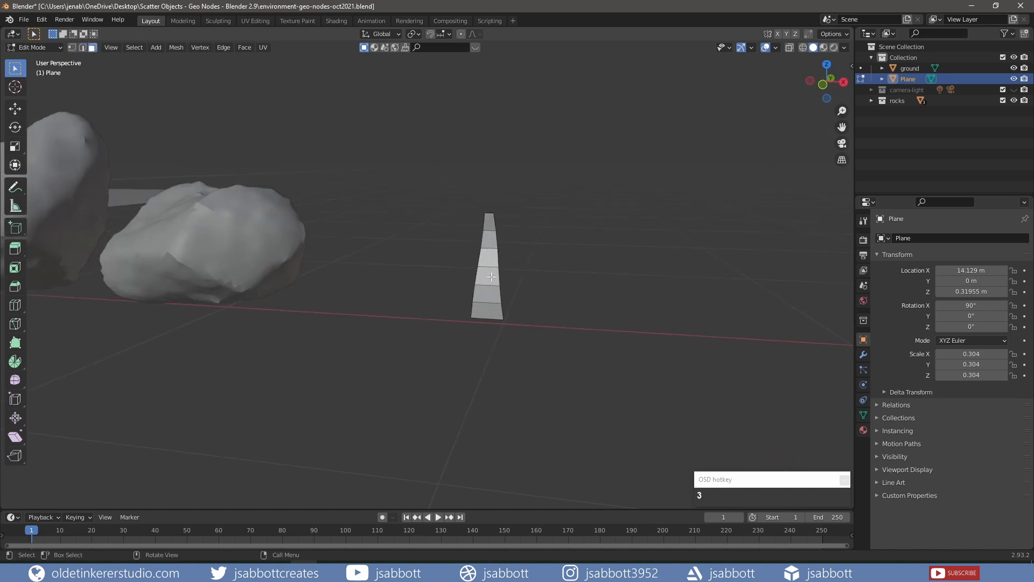
{"action": "key", "text": "a"}
{"action": "key", "text": "shift+d"}
{"action": "key", "text": "g"}
{"action": "key", "text": "x"}
{"action": "left_click", "coordinate": [526, 279]}
Step: Rotate the copied blade about Z and move it horizontally against one end of the original blade
{"action": "key", "text": "KP_7"}
{"action": "key", "text": "r"}
{"action": "key", "text": "z"}
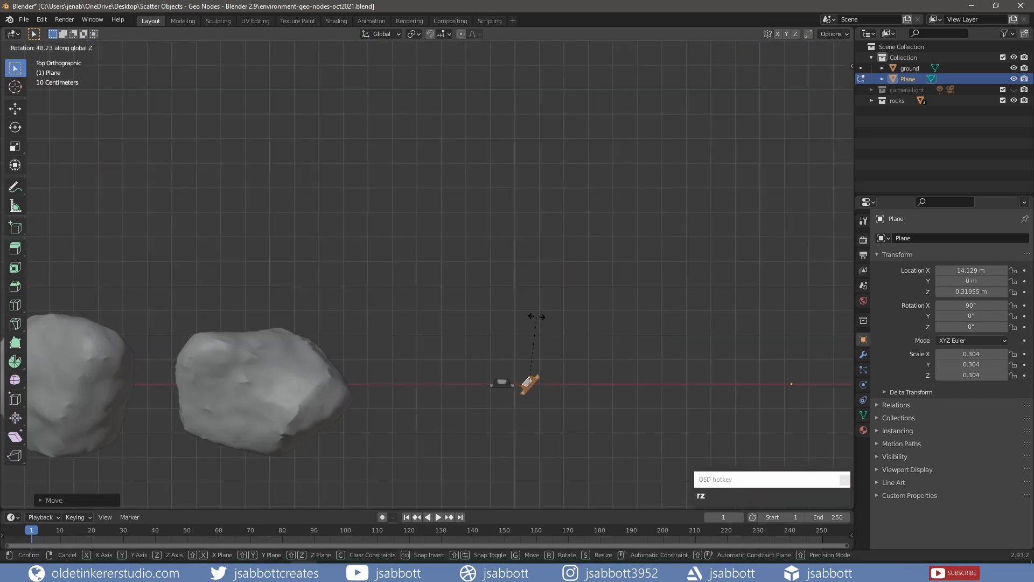
{"action": "left_click", "coordinate": [531, 428]}
{"action": "key", "text": "g"}
{"action": "key", "text": "shift+z"}
{"action": "left_click", "coordinate": [520, 416]}
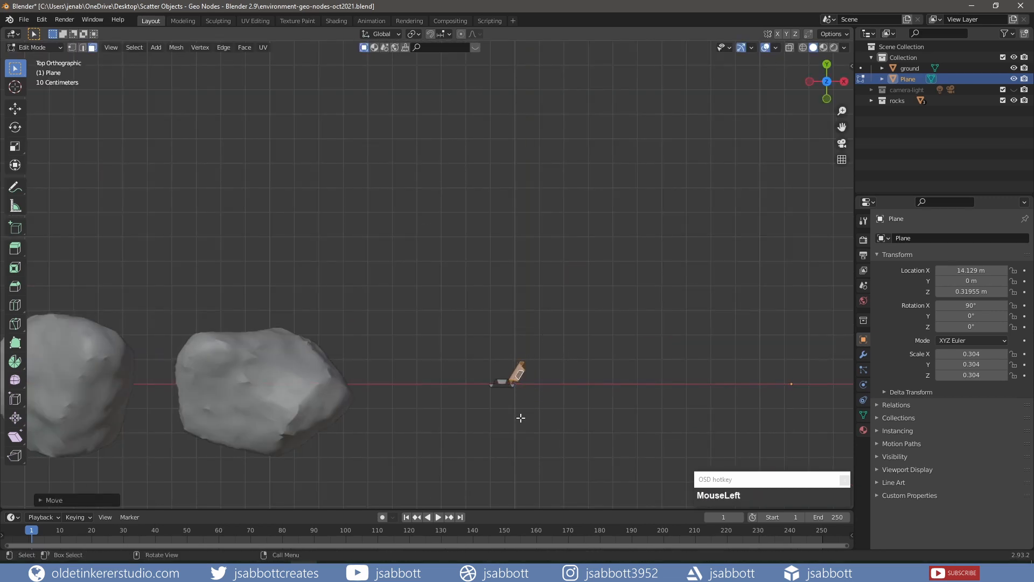
Step: Duplicate the second blade, rotate the copy about Z and move it to the original blade's opposite end
{"action": "key", "text": "shift+d"}
{"action": "key", "text": "r"}
{"action": "key", "text": "z"}
{"action": "left_click", "coordinate": [467, 388]}
{"action": "key", "text": "g"}
{"action": "key", "text": "shift+z"}
{"action": "left_click", "coordinate": [447, 385]}
Step: Rotate the third blade further about Z to angle it outward and adjust its horizontal position beside the original
{"action": "key", "text": "r"}
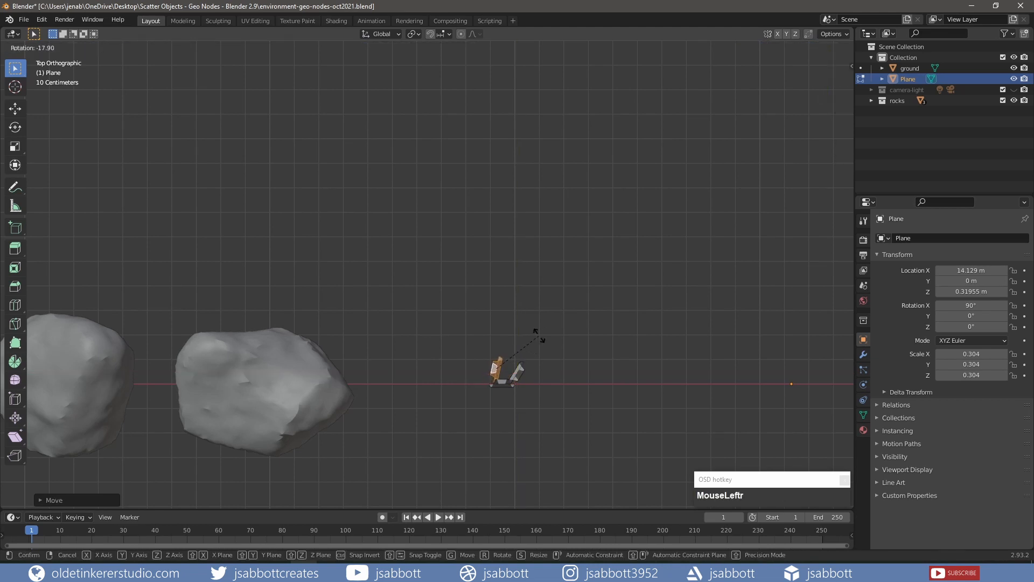
{"action": "key", "text": "z"}
{"action": "left_click", "coordinate": [518, 350]}
{"action": "key", "text": "g"}
{"action": "key", "text": "shift+z"}
{"action": "left_click", "coordinate": [515, 354]}
Step: Adjust the second blade's horizontal position in the clump and return to Object Mode in front view
{"action": "left_click", "coordinate": [515, 354]}
{"action": "key", "text": "l"}
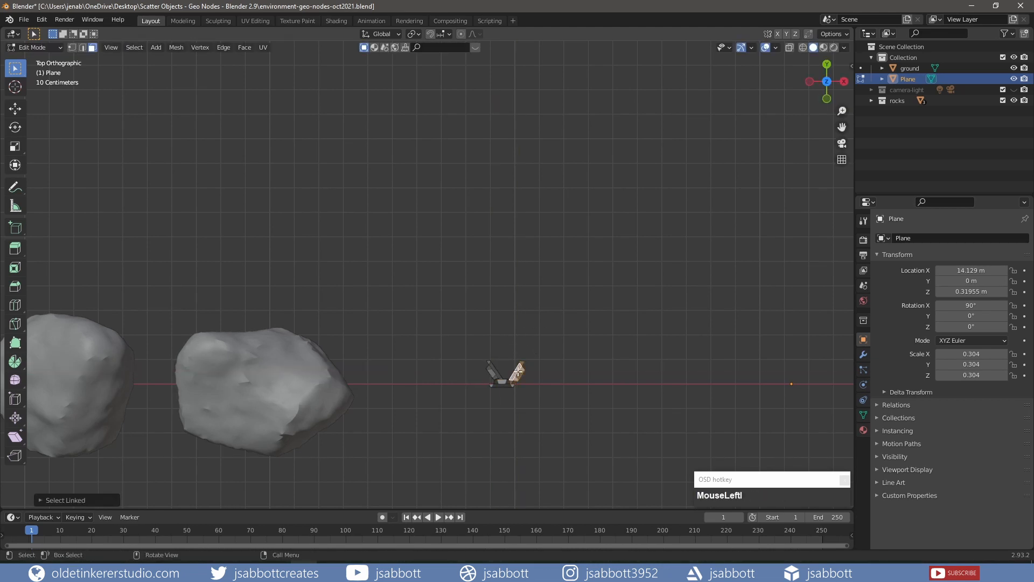
{"action": "key", "text": "g"}
{"action": "key", "text": "shift+z"}
{"action": "left_click", "coordinate": [519, 372]}
{"action": "left_click", "coordinate": [524, 389]}
{"action": "middle_click_drag", "start_coordinate": [523, 394], "coordinate": [561, 297]}
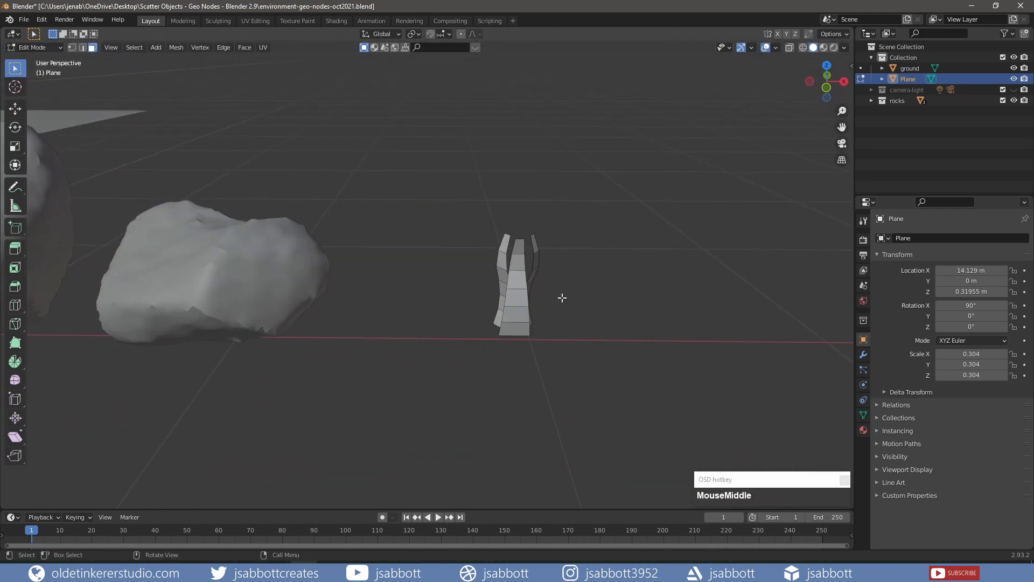
{"action": "key", "text": "Tab"}
{"action": "key", "text": "KP_1"}
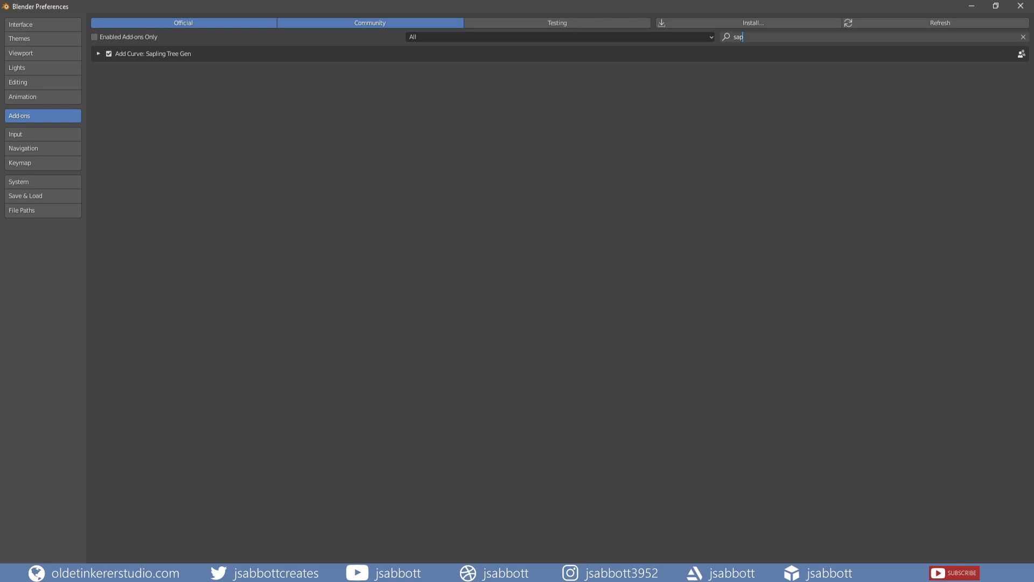
Step: Add a tree curve with Sapling Tree Gen
{"action": "key", "text": "shift+a"}
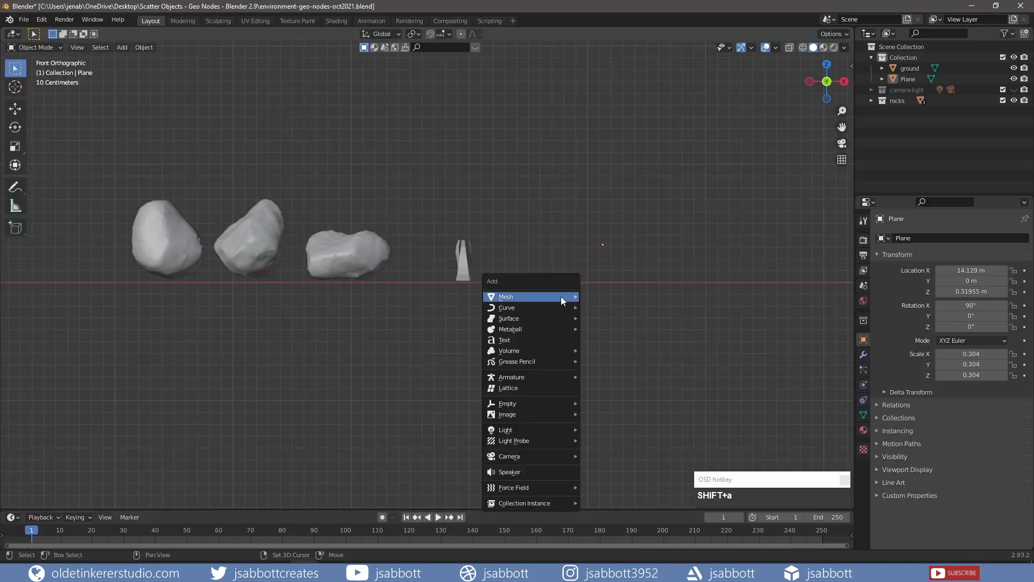
{"action": "mouse_move", "coordinate": [561, 296]}
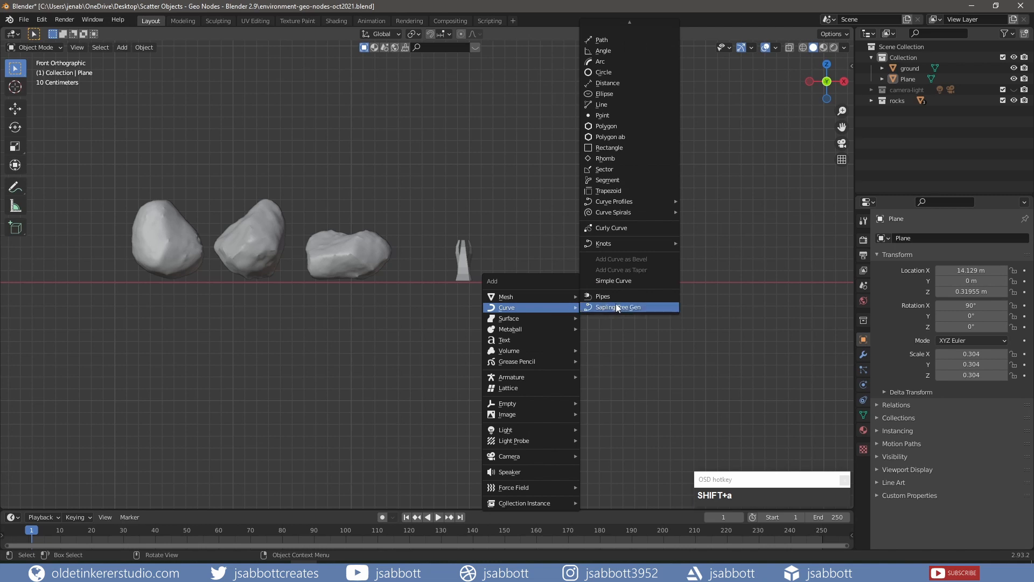
{"action": "left_click", "coordinate": [617, 307]}
{"action": "scroll", "coordinate": [480, 312], "scroll_direction": "down", "scroll_amount": 8}
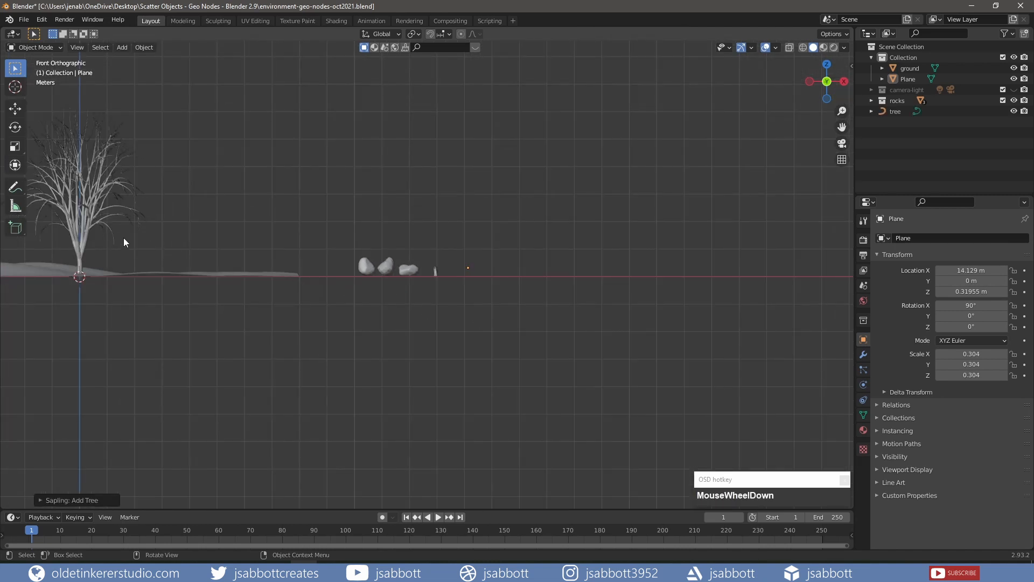
Step: Move the tree about 14.2 m along X, past the rocks and the grass
{"action": "left_click", "coordinate": [87, 231]}
{"action": "key", "text": "g"}
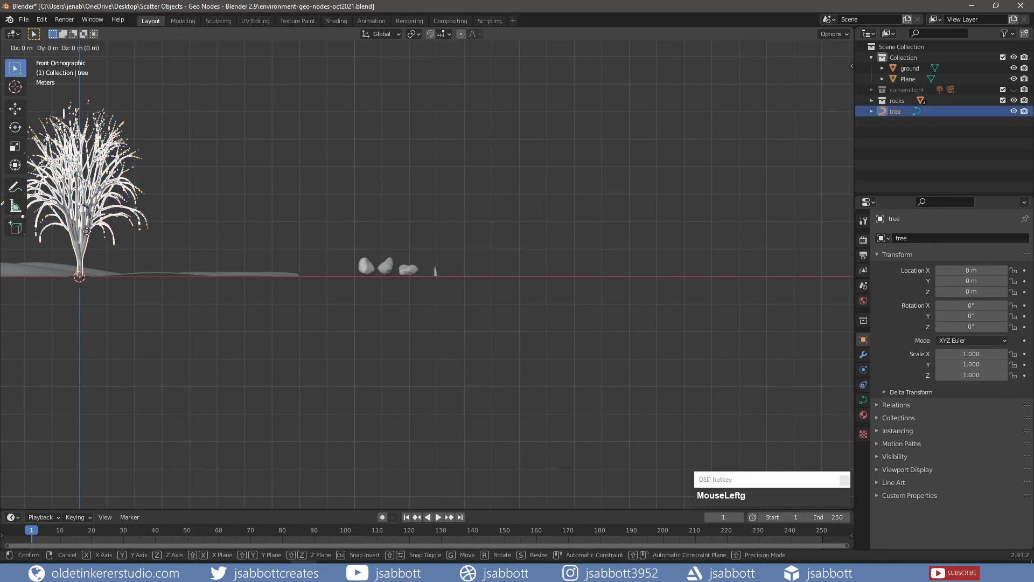
{"action": "key", "text": "z"}
{"action": "key", "text": "x"}
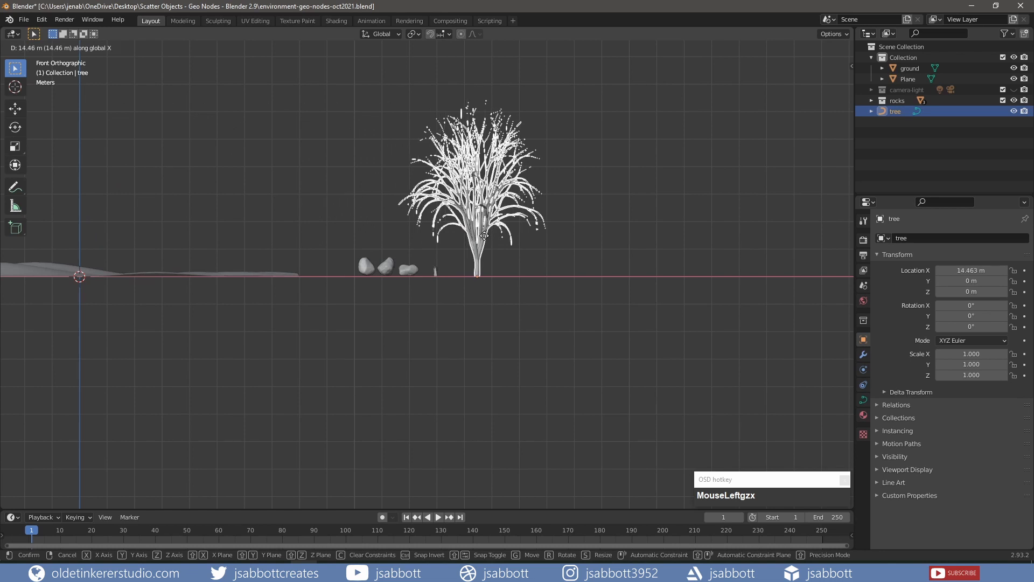
{"action": "left_click", "coordinate": [477, 235]}
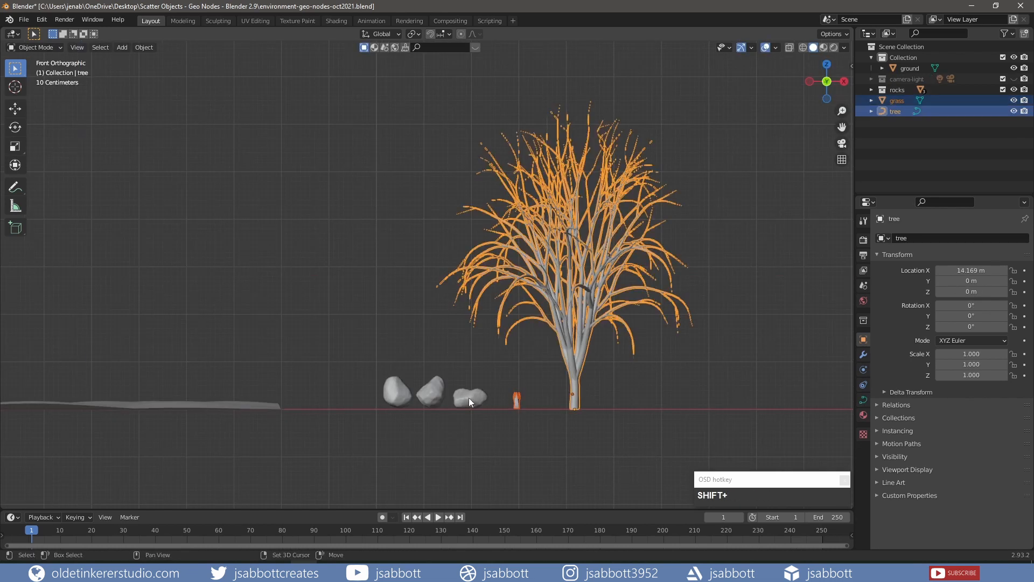
Step: Add the three rocks to the selected grass and tree, apply the scale to all of them and deselect everything
{"action": "left_click", "coordinate": [469, 398], "text": "shift"}
{"action": "left_click", "coordinate": [434, 390], "text": "shift"}
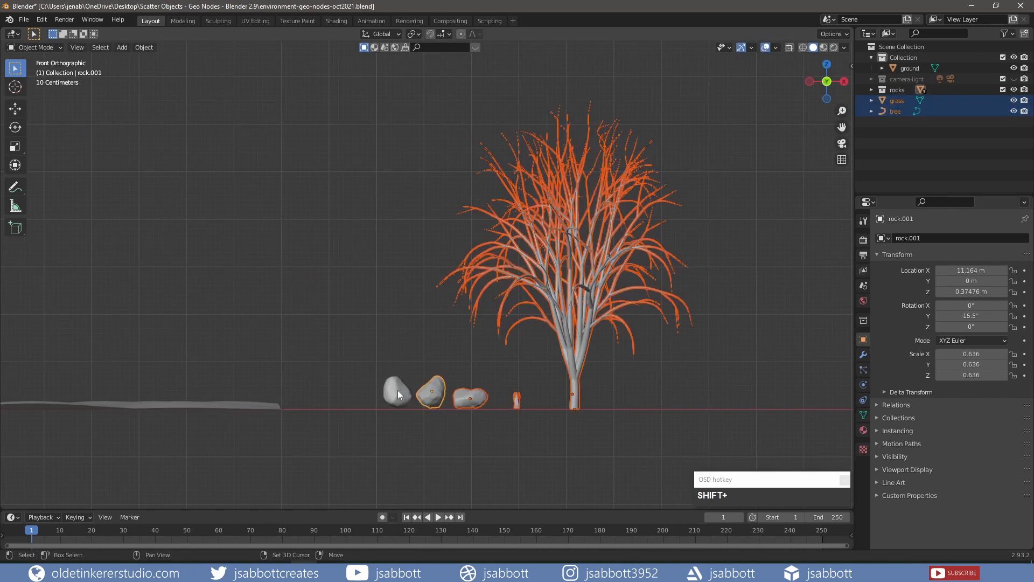
{"action": "left_click", "coordinate": [398, 392], "text": "shift"}
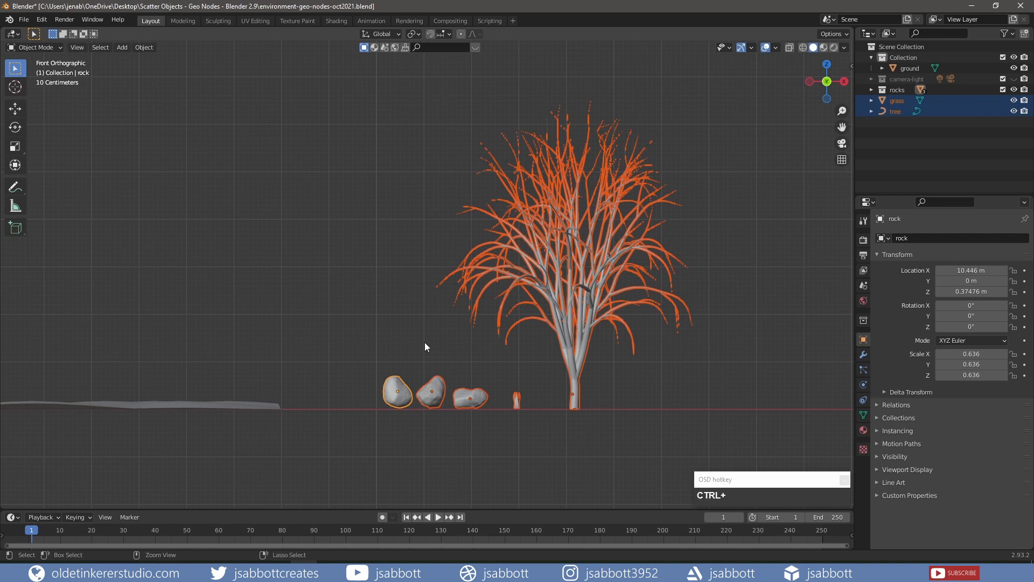
{"action": "key", "text": "ctrl+a"}
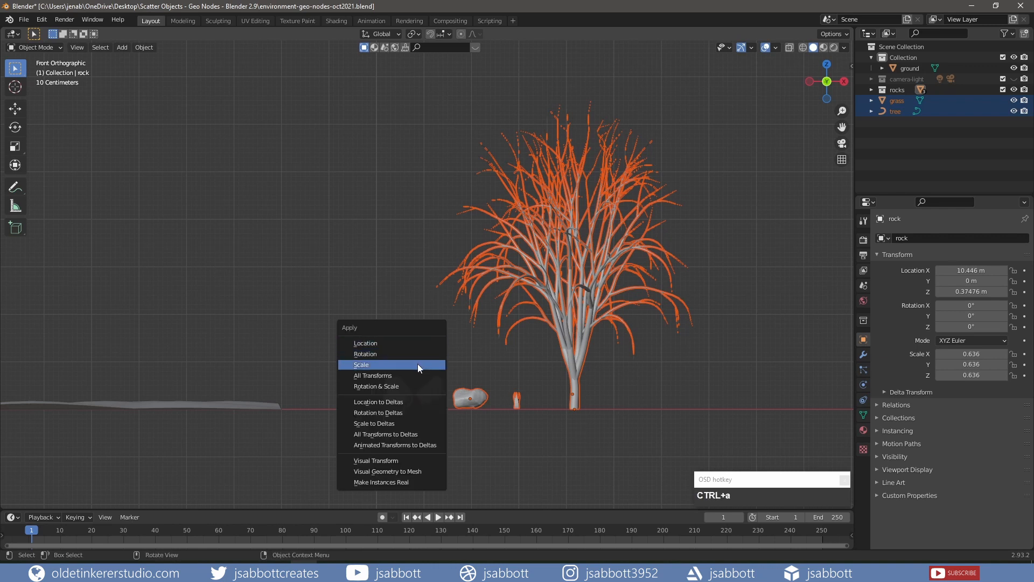
{"action": "left_click", "coordinate": [418, 364]}
{"action": "left_click", "coordinate": [470, 359]}
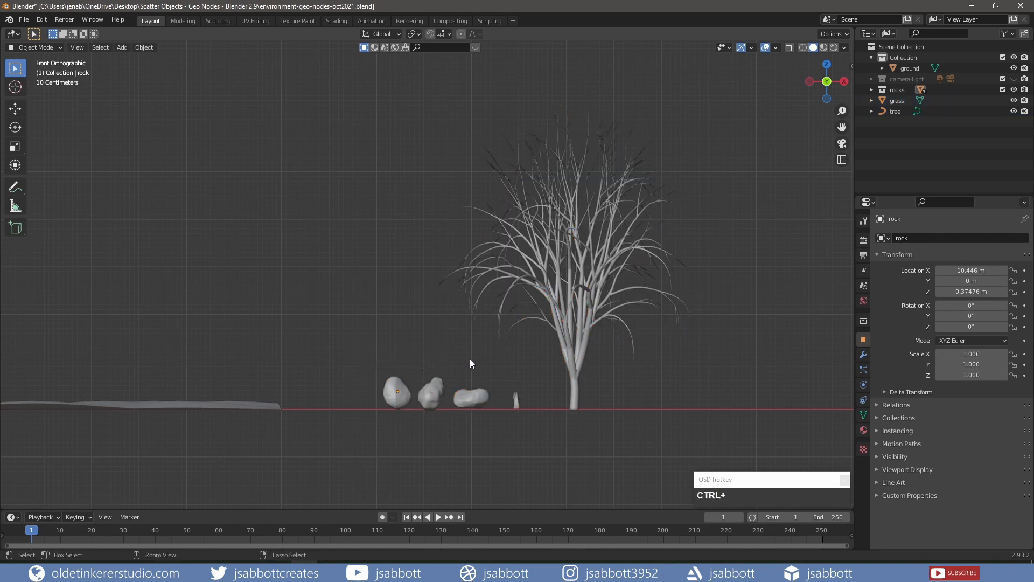
Step: From below, set the first rock's origin to the 3D cursor placed at its underside centre, and pick the middle rock
{"action": "key", "text": "ctrl+KP_7"}
{"action": "scroll", "coordinate": [408, 354], "scroll_direction": "up", "scroll_amount": 4}
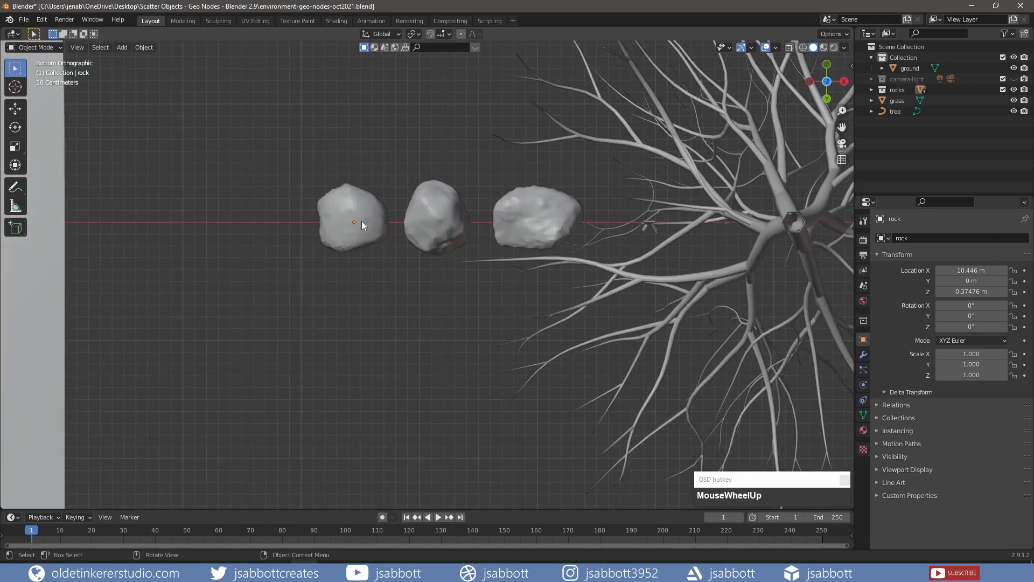
{"action": "key", "text": "shift"}
{"action": "right_click", "coordinate": [353, 222]}
{"action": "mouse_move", "coordinate": [354, 258]}
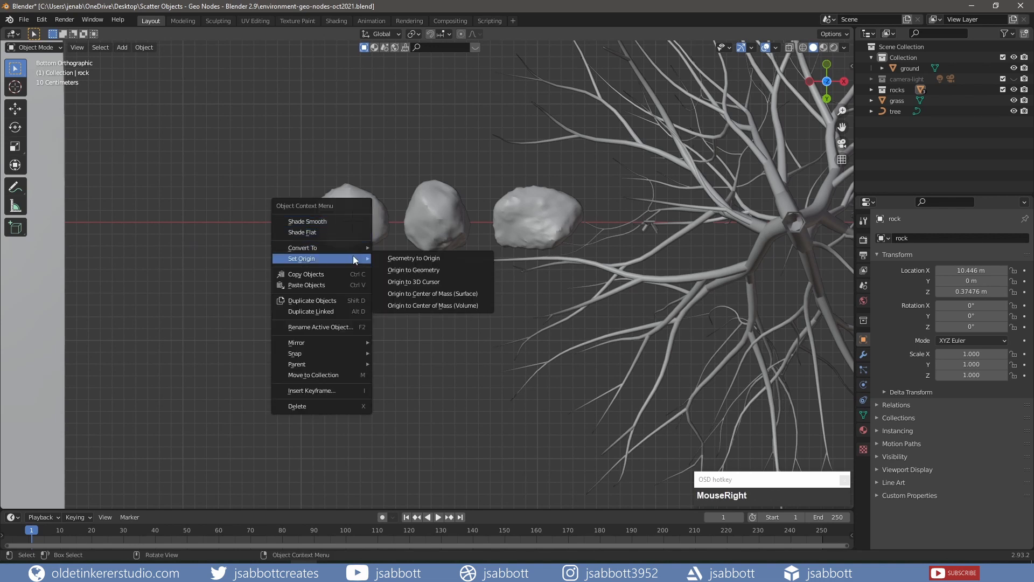
{"action": "left_click", "coordinate": [419, 280]}
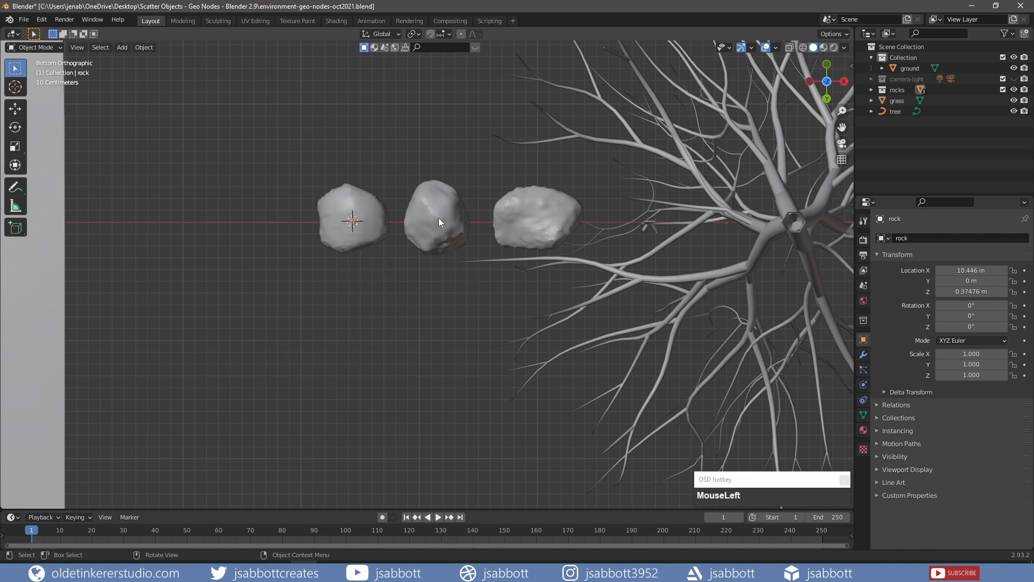
{"action": "left_click", "coordinate": [438, 218]}
Step: With the ground selected, enlarge the timeline area and switch it to the Shader Editor
{"action": "left_click", "coordinate": [399, 283]}
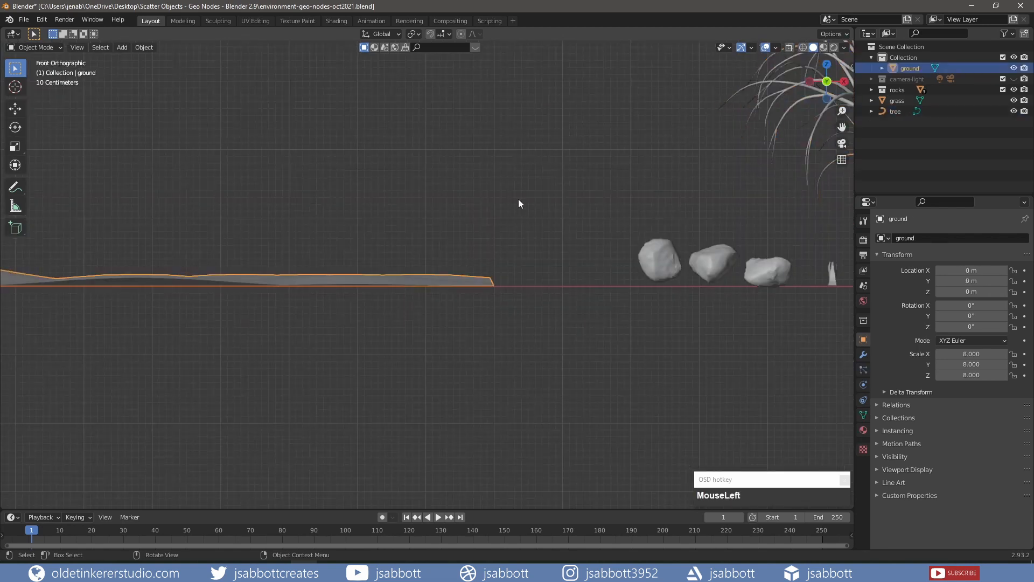
{"action": "middle_click_drag", "start_coordinate": [519, 199], "coordinate": [499, 255]}
{"action": "scroll", "coordinate": [499, 255], "scroll_direction": "down", "scroll_amount": 5}
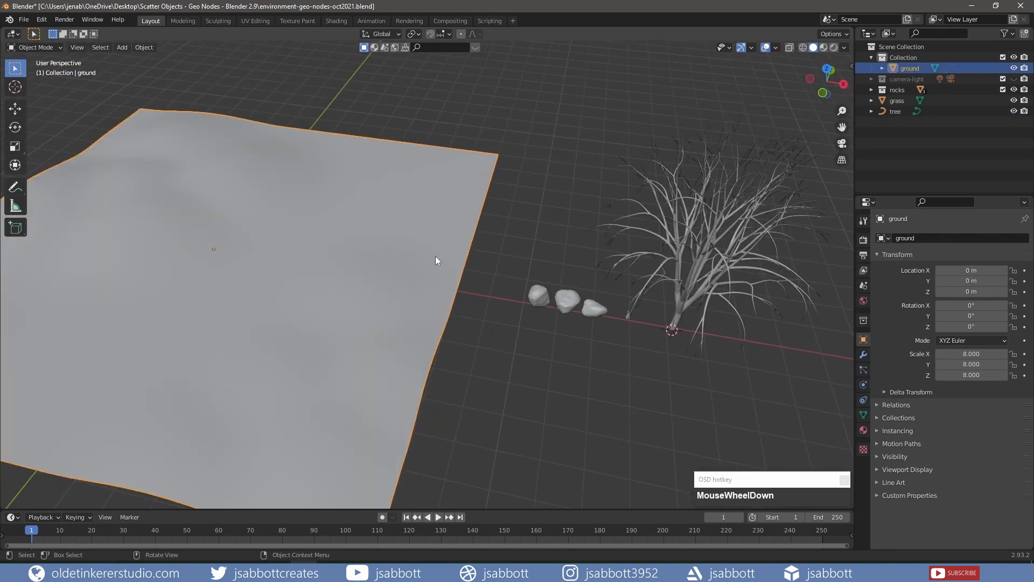
{"action": "middle_click_drag", "start_coordinate": [436, 256], "coordinate": [608, 188], "text": "shift"}
{"action": "scroll", "coordinate": [608, 189], "scroll_direction": "down", "scroll_amount": 2}
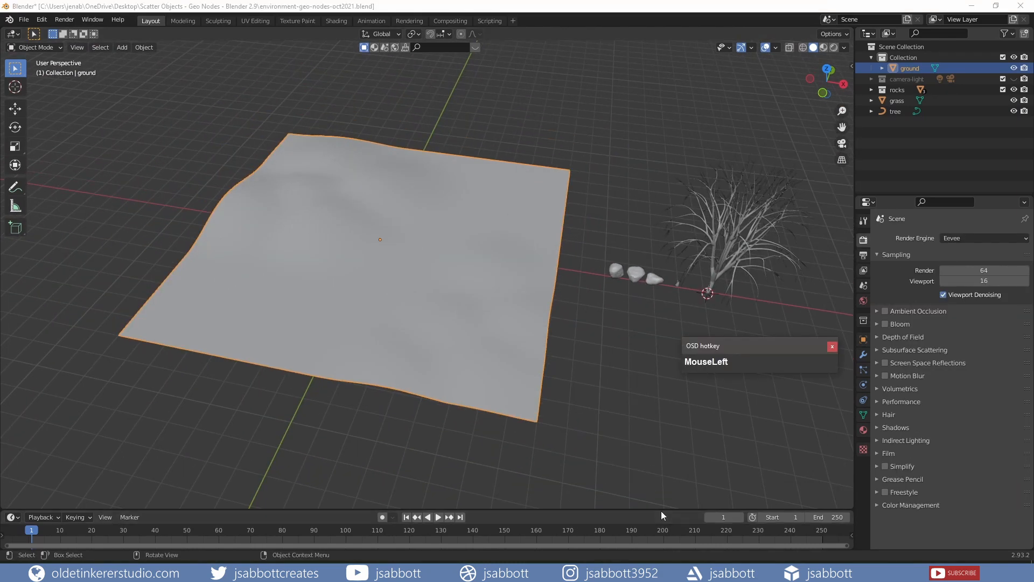
{"action": "left_click_drag", "start_coordinate": [661, 510], "coordinate": [658, 376]}
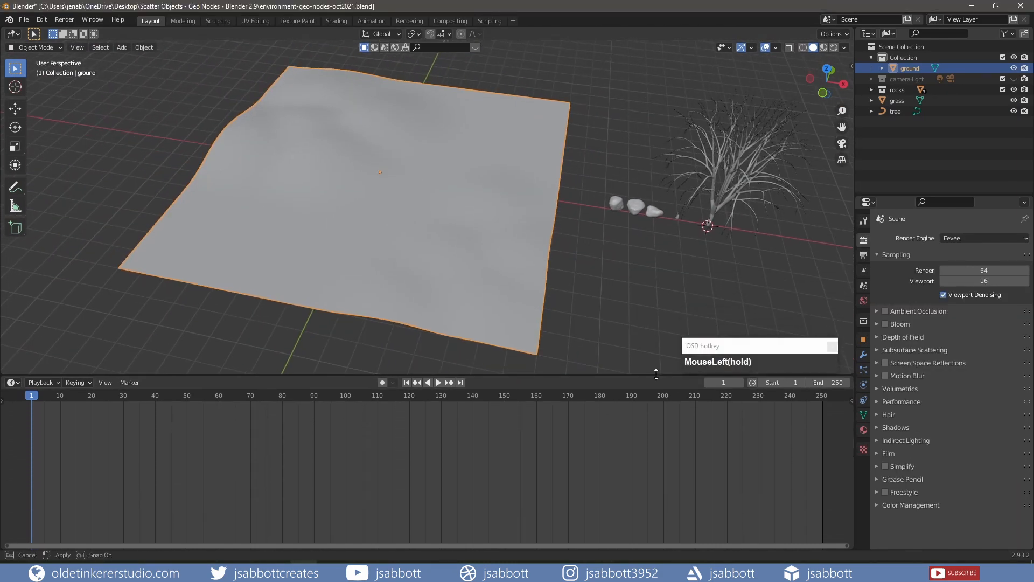
{"action": "left_click", "coordinate": [13, 383]}
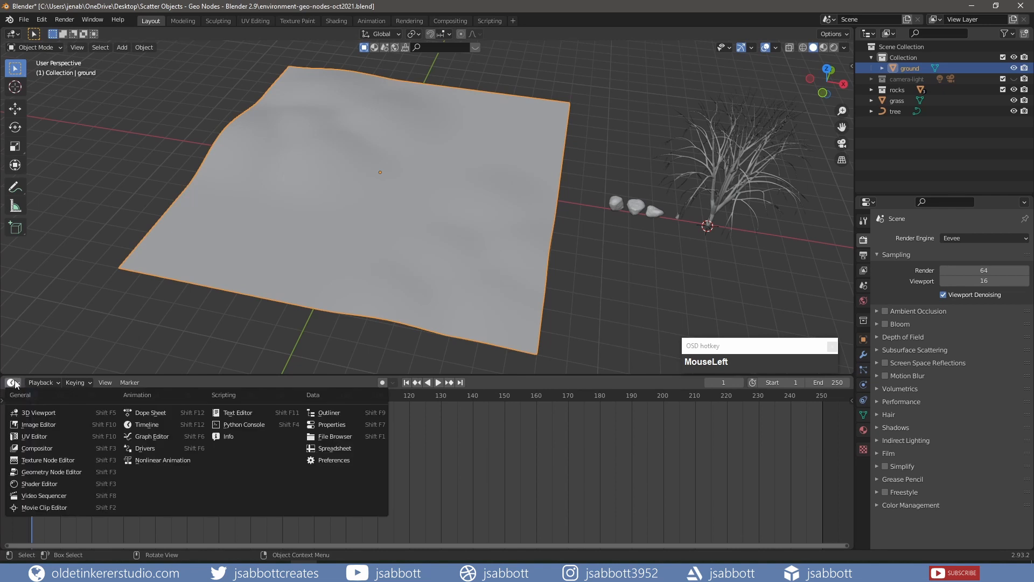
{"action": "left_click", "coordinate": [45, 484]}
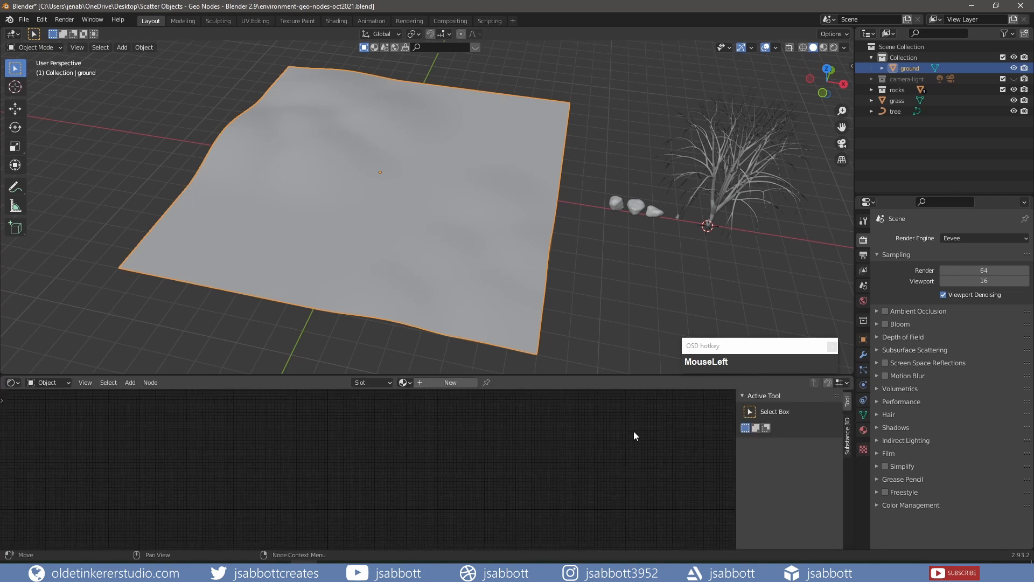
Step: Hide the Shader Editor's sidebar and enlarge the editor by raising its boundary with the 3D viewport
{"action": "key", "text": "n"}
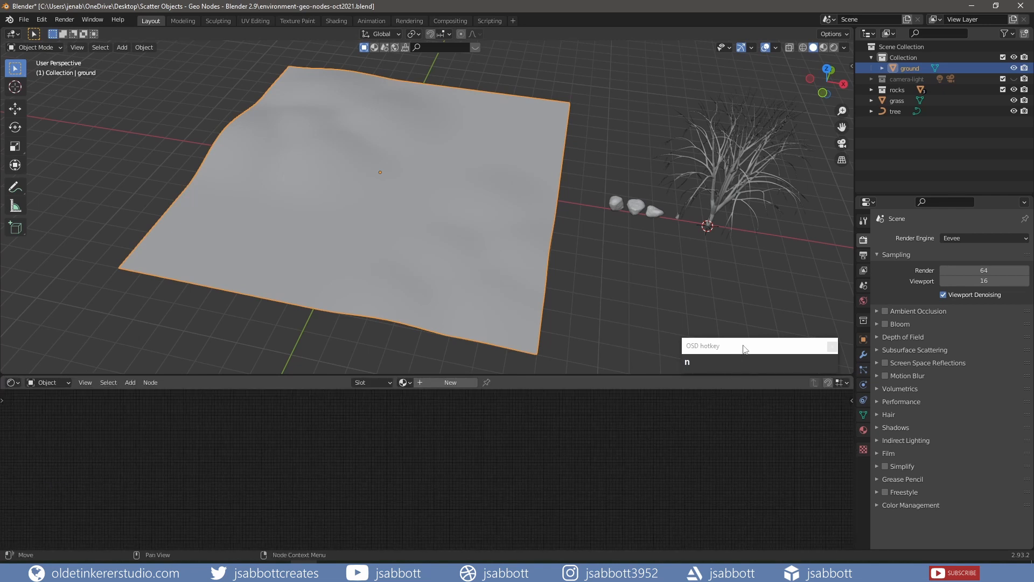
{"action": "left_click_drag", "start_coordinate": [743, 346], "coordinate": [749, 273]}
{"action": "left_click_drag", "start_coordinate": [685, 376], "coordinate": [694, 306]}
{"action": "left_click_drag", "start_coordinate": [693, 303], "coordinate": [694, 303]}
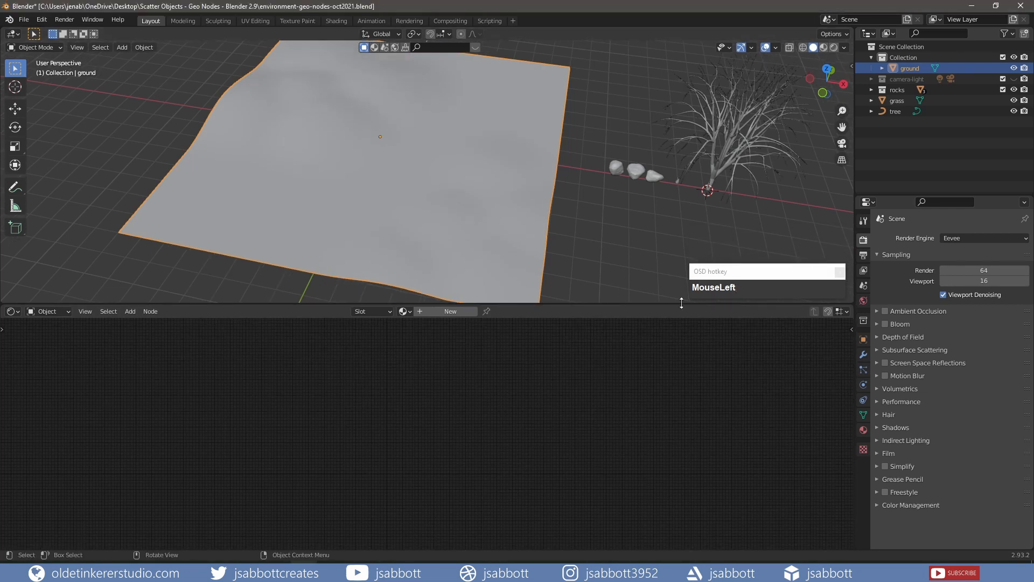
Step: Create a new material for the ground object and name it "ground"
{"action": "left_click", "coordinate": [445, 311]}
{"action": "double_click", "coordinate": [442, 311]}
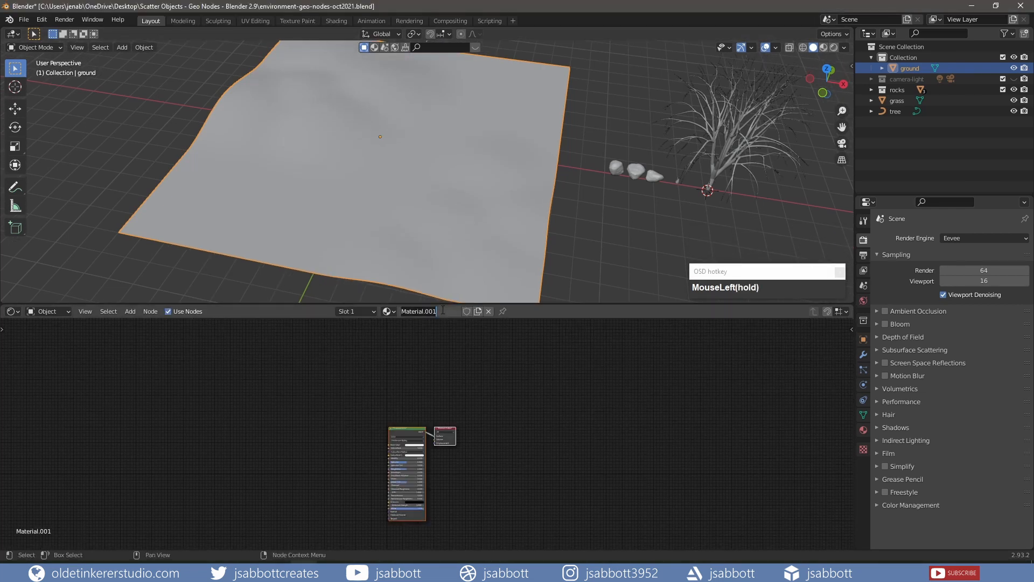
{"action": "type", "text": "ground"}
{"action": "key", "text": "Return"}
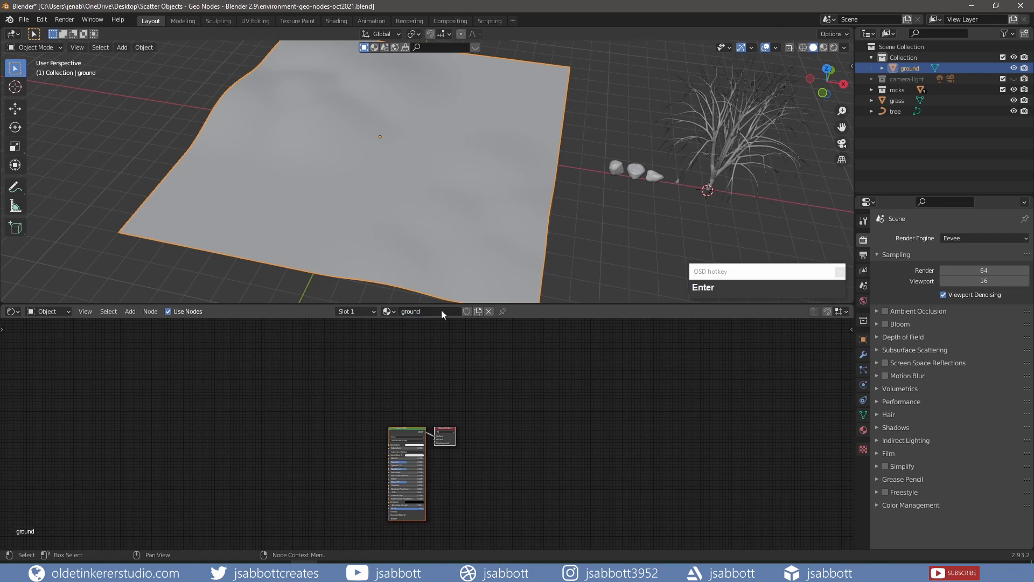
Step: Set the Principled BSDF's base color to a medium orange-brown with a hue of about 0.077
{"action": "scroll", "coordinate": [406, 420], "scroll_direction": "up", "scroll_amount": 2}
{"action": "scroll", "coordinate": [407, 422], "scroll_direction": "up", "scroll_amount": 3}
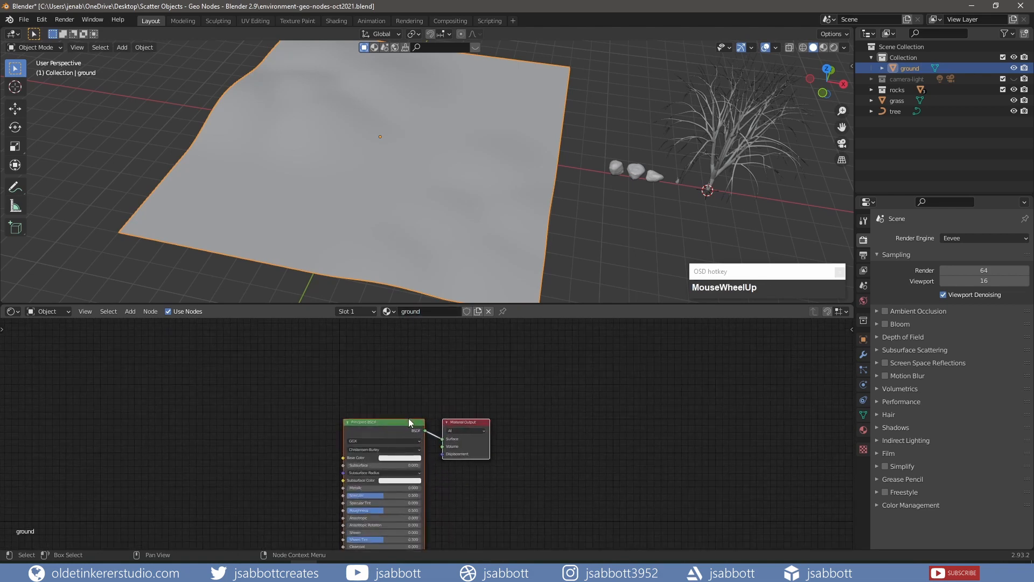
{"action": "middle_click_drag", "start_coordinate": [386, 417], "coordinate": [525, 338], "text": "shift"}
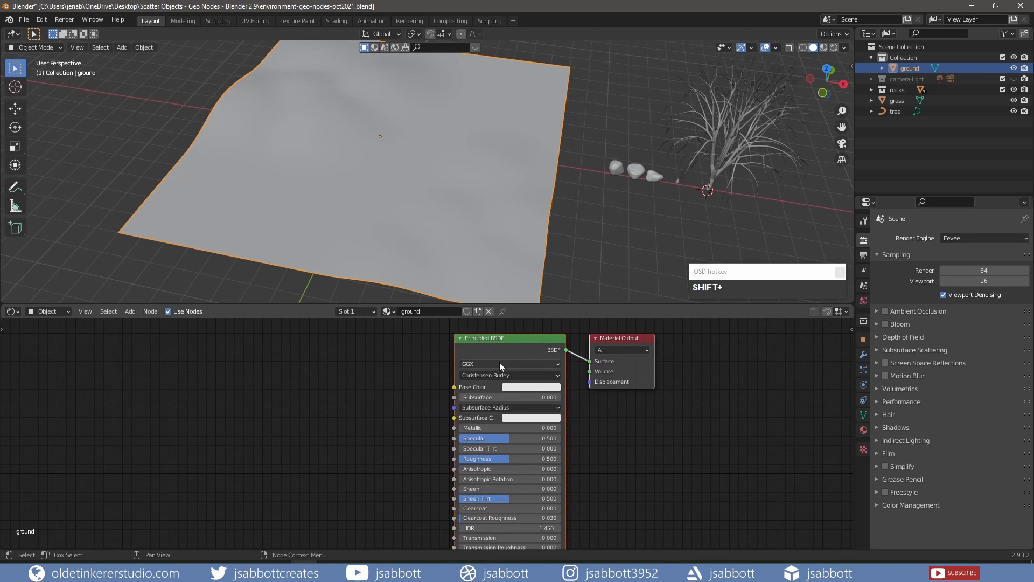
{"action": "left_click", "coordinate": [537, 388]}
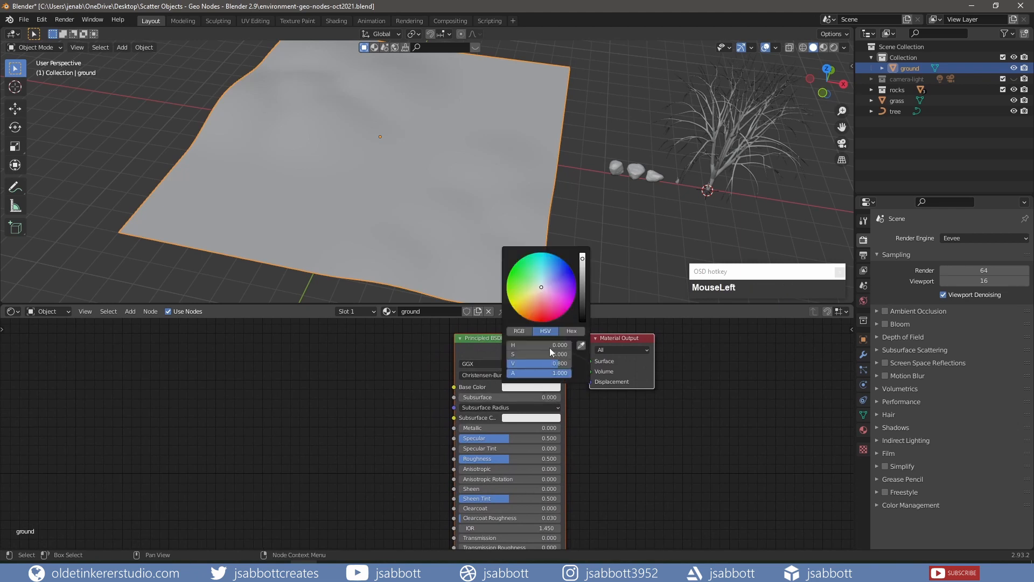
{"action": "left_click_drag", "start_coordinate": [541, 288], "coordinate": [530, 305]}
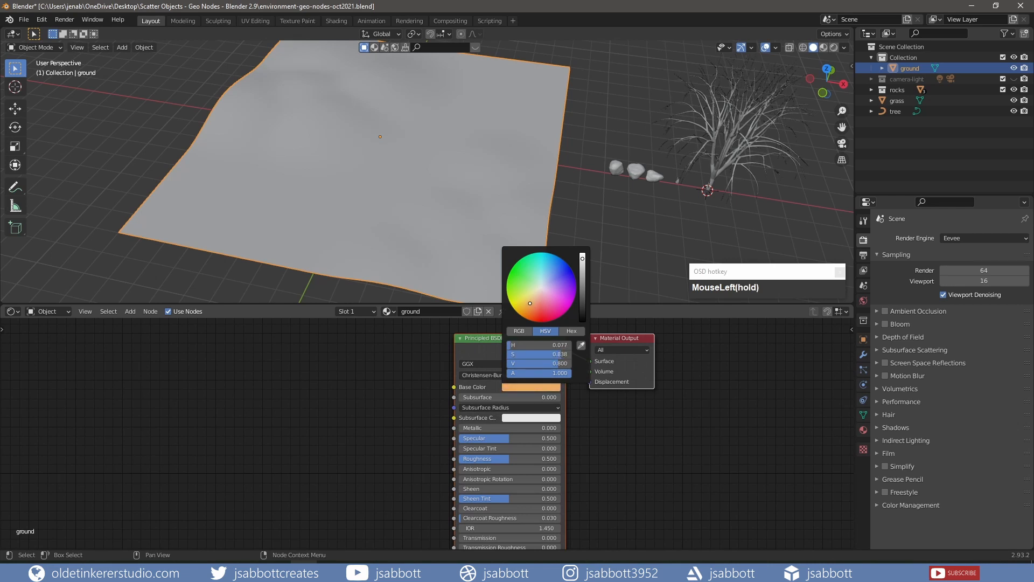
{"action": "left_click_drag", "start_coordinate": [583, 258], "coordinate": [582, 283]}
{"action": "left_click", "coordinate": [360, 443]}
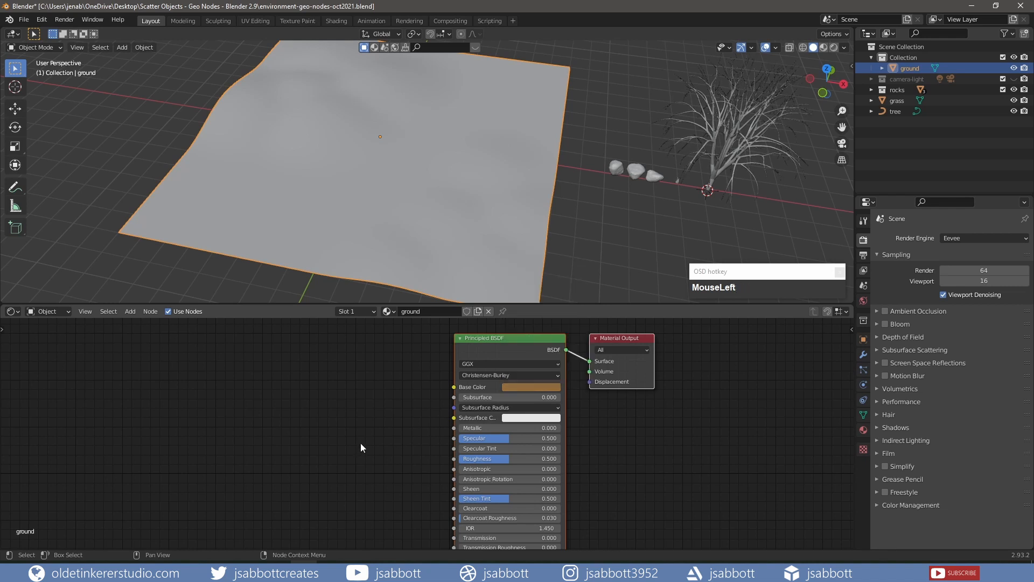
Step: Add a Voronoi Texture node and place it well before the Principled BSDF node
{"action": "key", "text": "shift+a"}
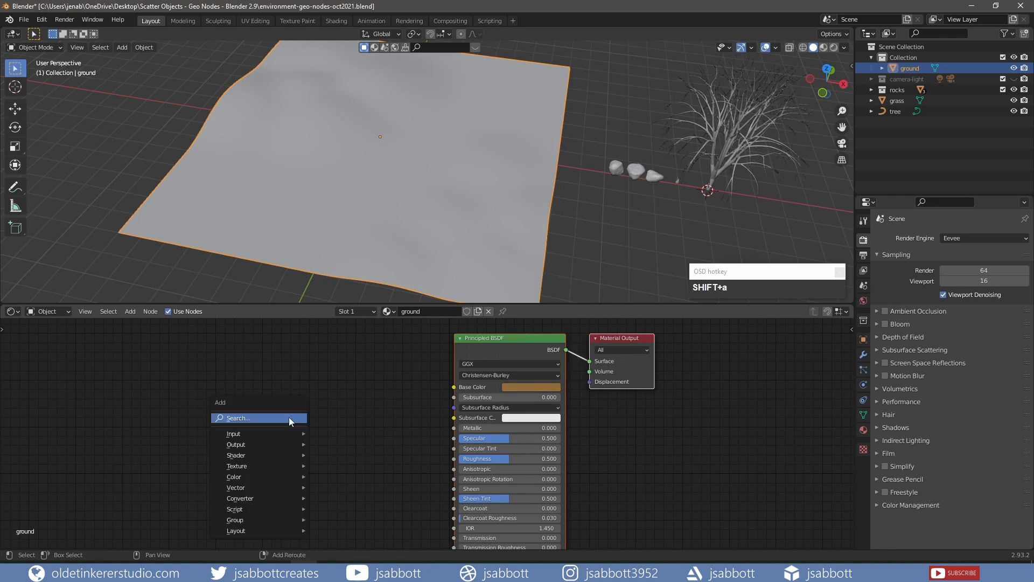
{"action": "mouse_move", "coordinate": [274, 467]}
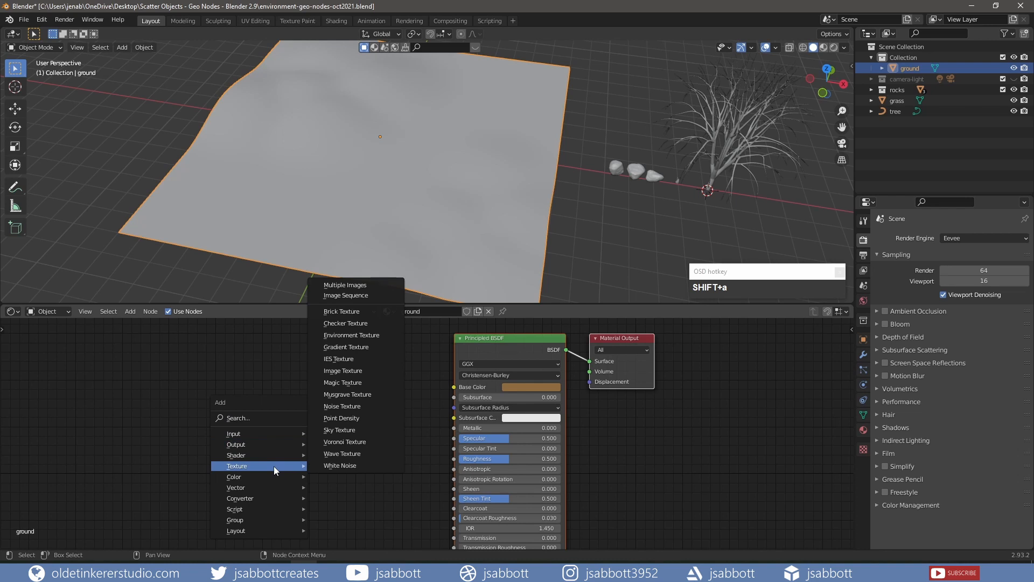
{"action": "left_click", "coordinate": [345, 440]}
{"action": "left_click_drag", "start_coordinate": [323, 426], "coordinate": [214, 373]}
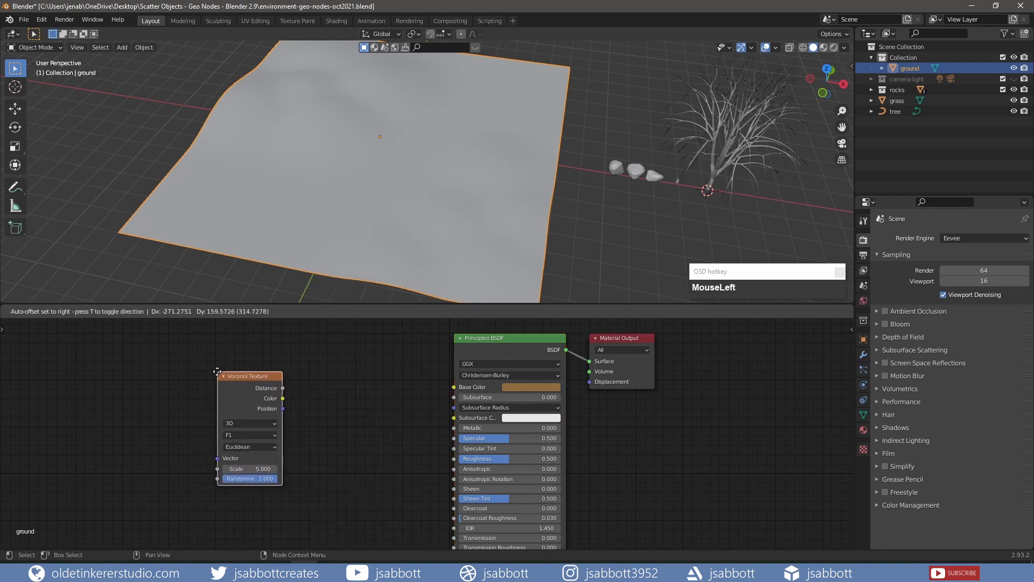
Step: Add a ColorRamp between the Voronoi Texture and Principled BSDF, linking the Voronoi Color to Fac and the ramp's Color to Base Color
{"action": "key", "text": "shift+a"}
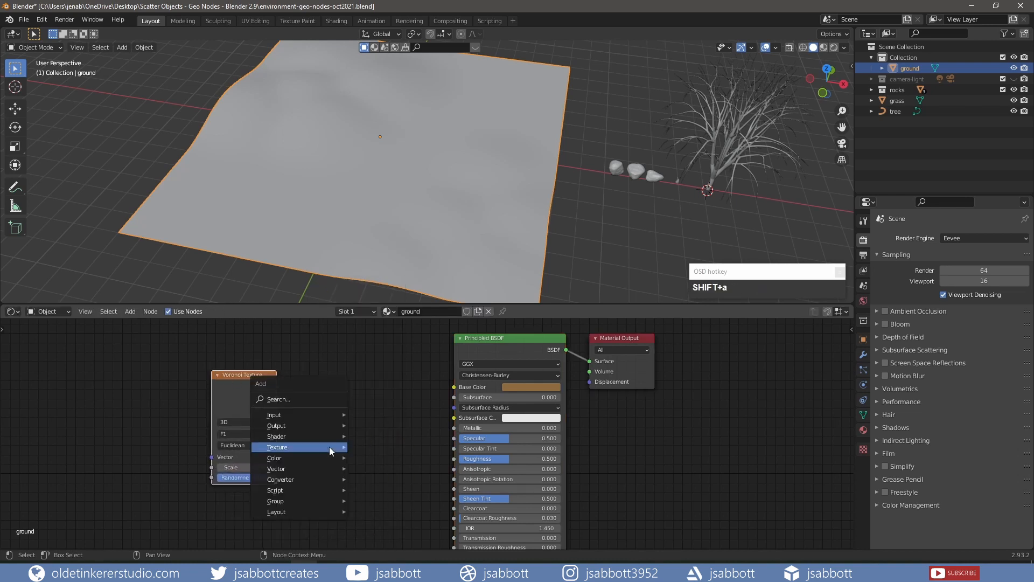
{"action": "mouse_move", "coordinate": [331, 479]}
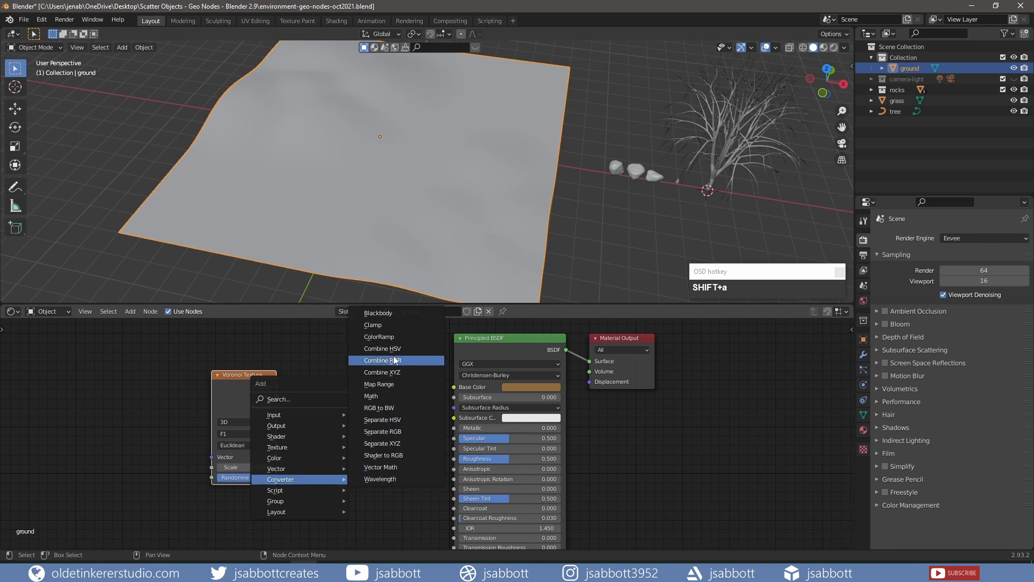
{"action": "left_click_drag", "start_coordinate": [393, 338], "coordinate": [311, 361]}
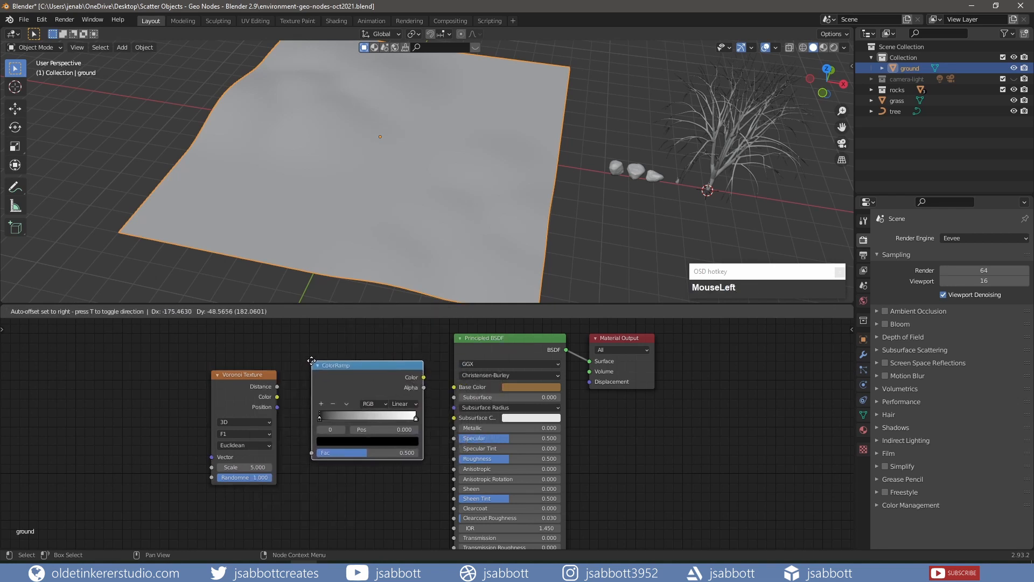
{"action": "left_click_drag", "start_coordinate": [277, 397], "coordinate": [312, 451]}
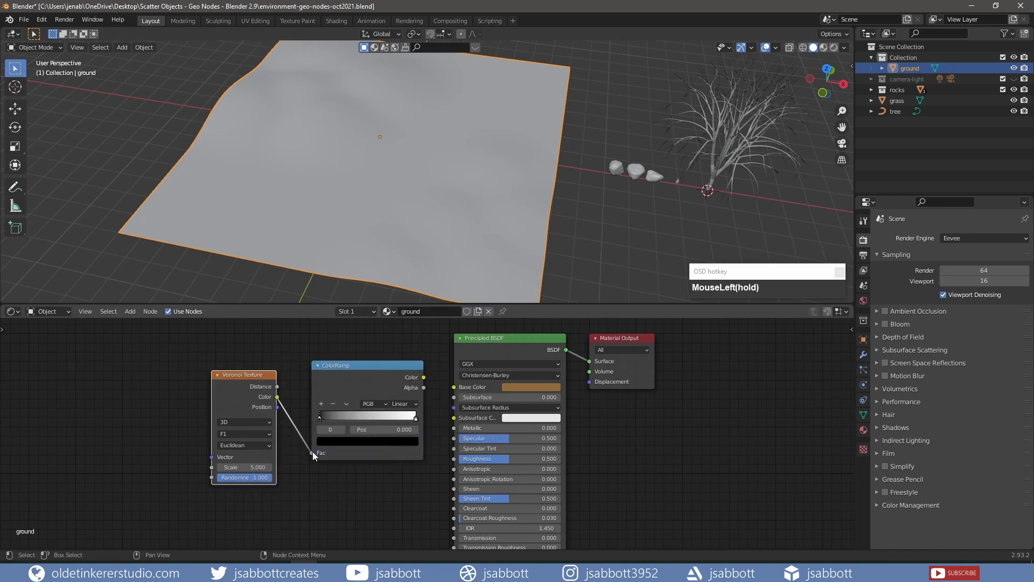
{"action": "left_click_drag", "start_coordinate": [424, 377], "coordinate": [455, 387]}
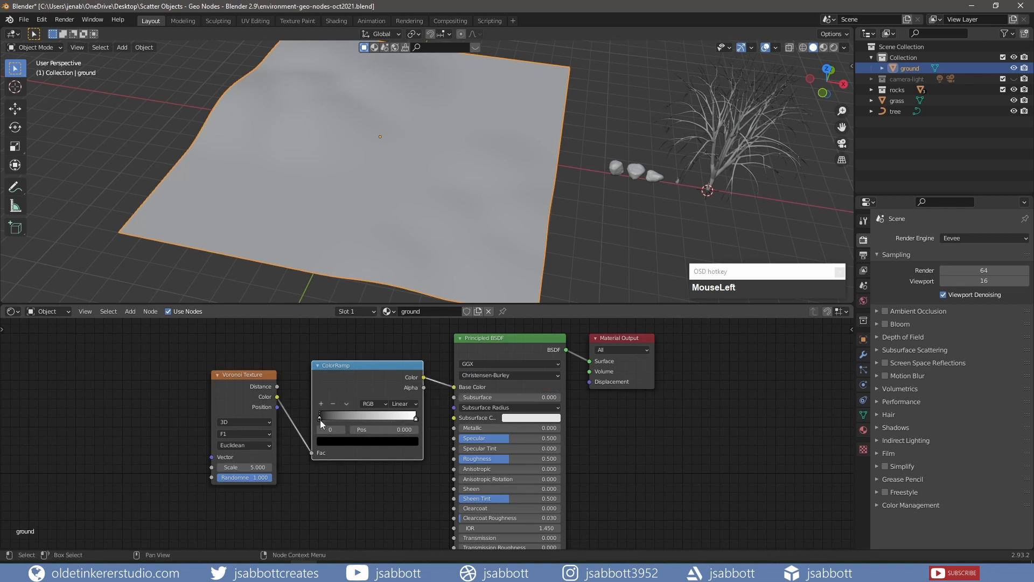
Step: Change the ColorRamp's black stop to a dark brown, about hue 0.077, saturation 0.902 and value 0.058
{"action": "left_click", "coordinate": [332, 442]}
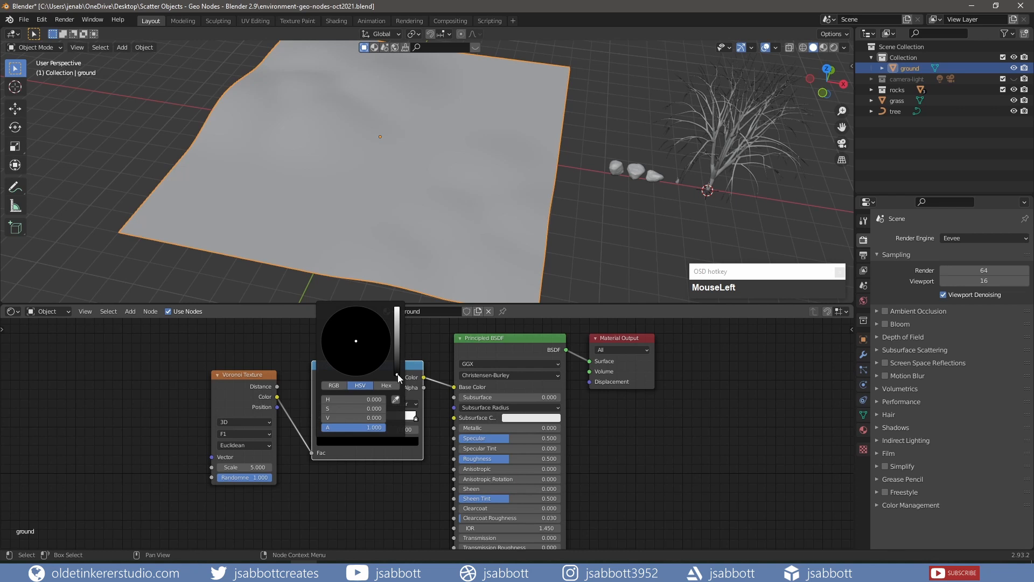
{"action": "mouse_move", "coordinate": [397, 374]}
{"action": "left_mouse_down"}
{"action": "mouse_move", "coordinate": [397, 358]}
{"action": "mouse_move", "coordinate": [345, 350]}
{"action": "mouse_move", "coordinate": [338, 360]}
{"action": "left_mouse_up"}
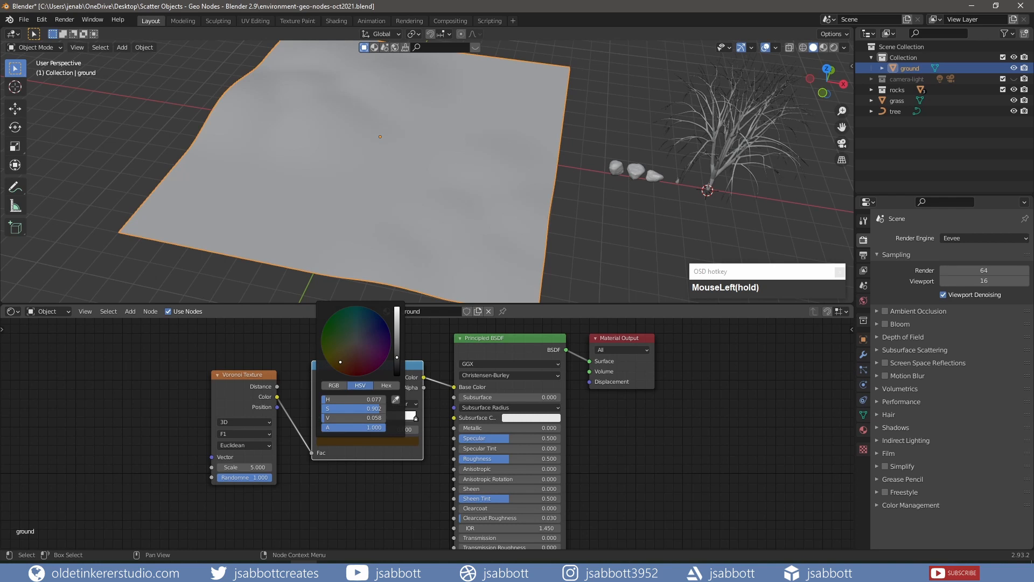
{"action": "left_click", "coordinate": [397, 357]}
{"action": "left_click_drag", "start_coordinate": [340, 359], "coordinate": [414, 418]}
Step: Change the ColorRamp's white stop to a light brown, about hue 0.074, saturation 0.84 and value 0.456
{"action": "left_click", "coordinate": [415, 416]}
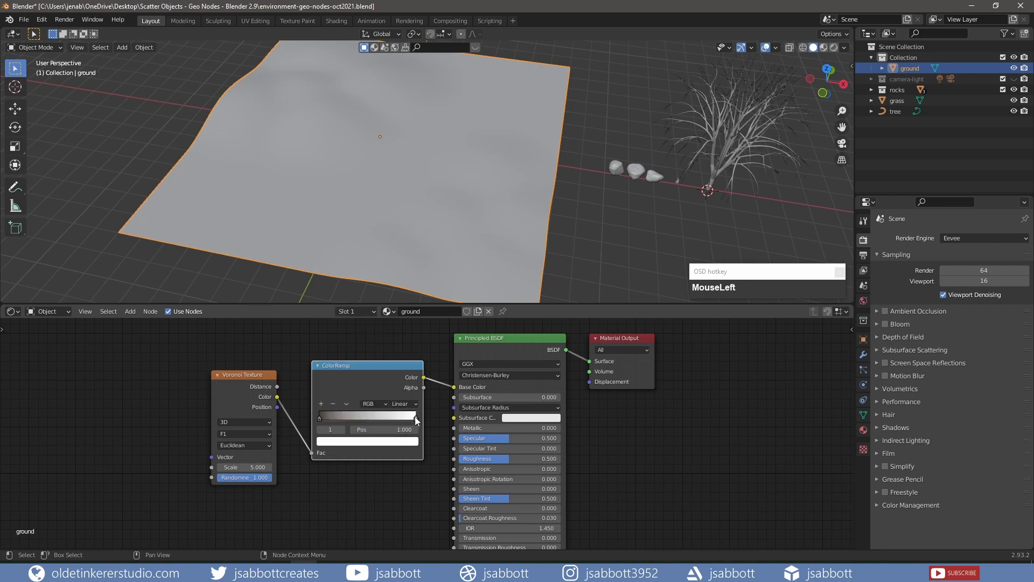
{"action": "left_click", "coordinate": [394, 444]}
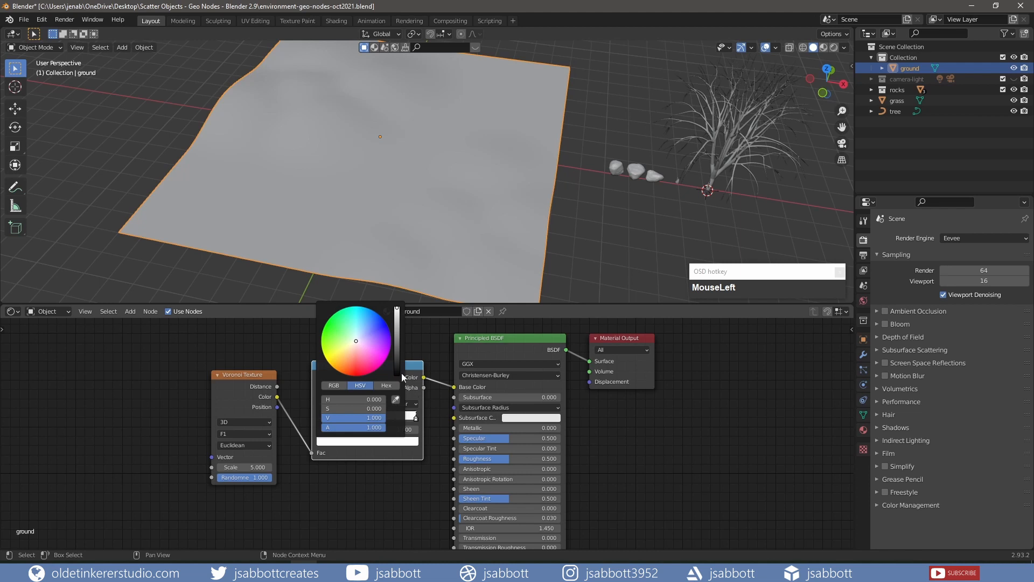
{"action": "left_click_drag", "start_coordinate": [355, 348], "coordinate": [345, 357]}
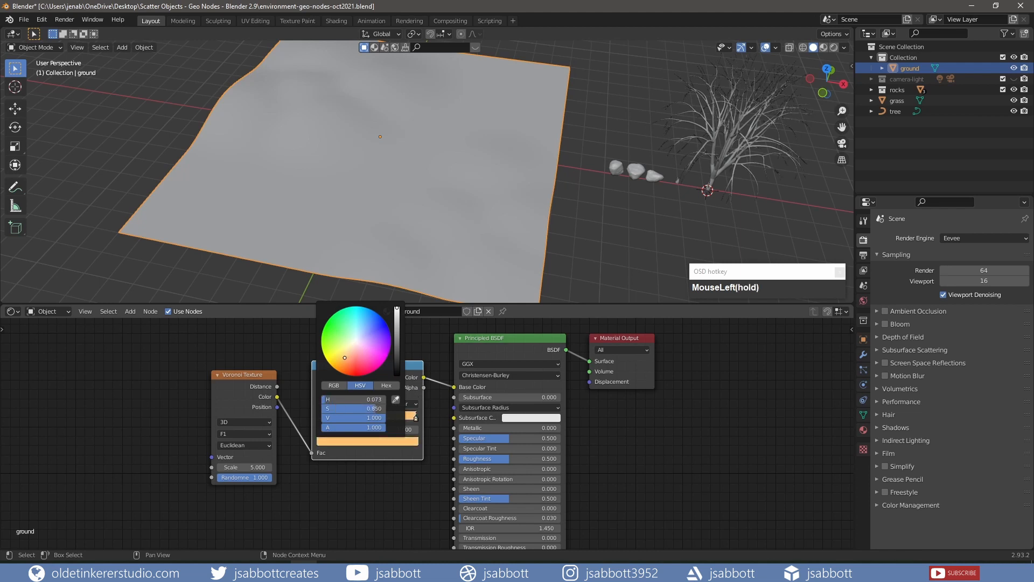
{"action": "left_click_drag", "start_coordinate": [396, 308], "coordinate": [396, 327]}
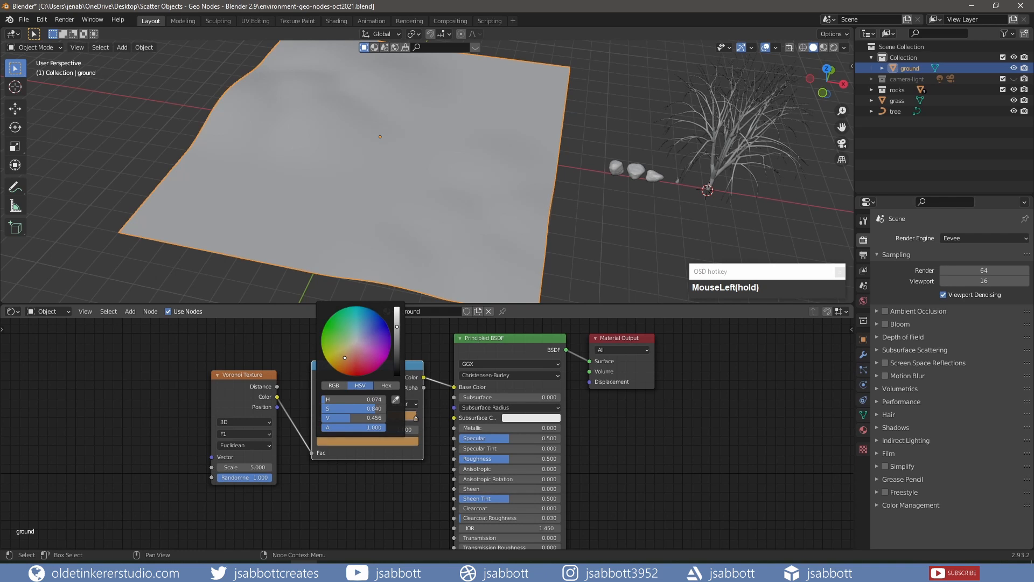
{"action": "left_click", "coordinate": [406, 453]}
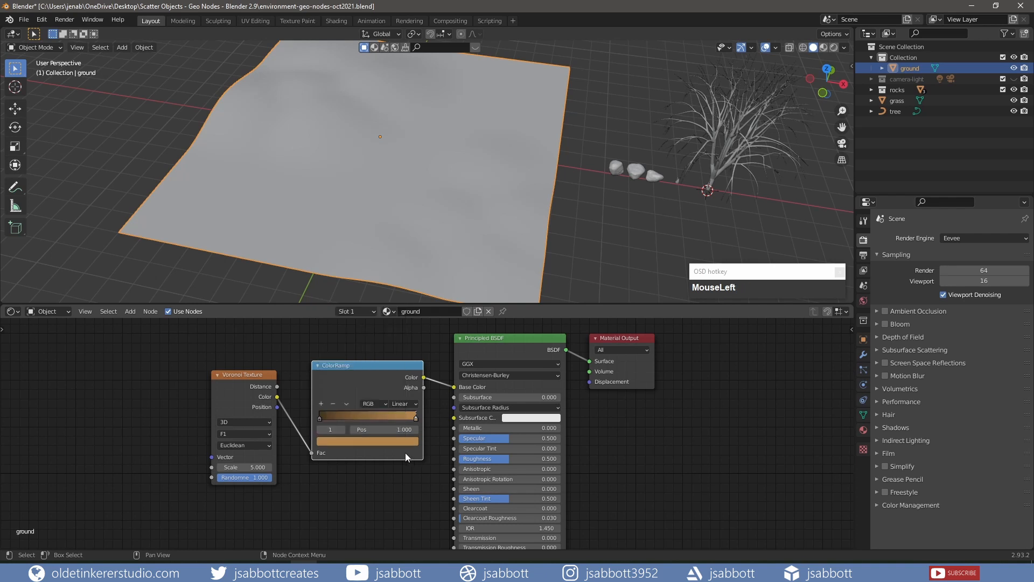
Step: Switch the 3D viewport to Material Preview and set the Voronoi Texture's scale to 500
{"action": "left_click", "coordinate": [824, 47]}
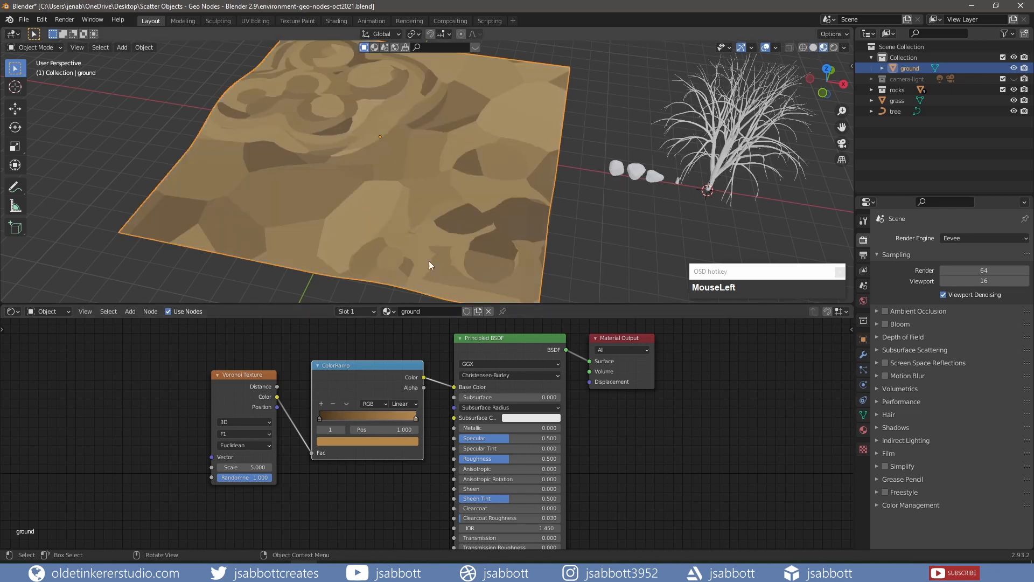
{"action": "left_click", "coordinate": [240, 468]}
{"action": "type", "text": "500"}
{"action": "key", "text": "Return"}
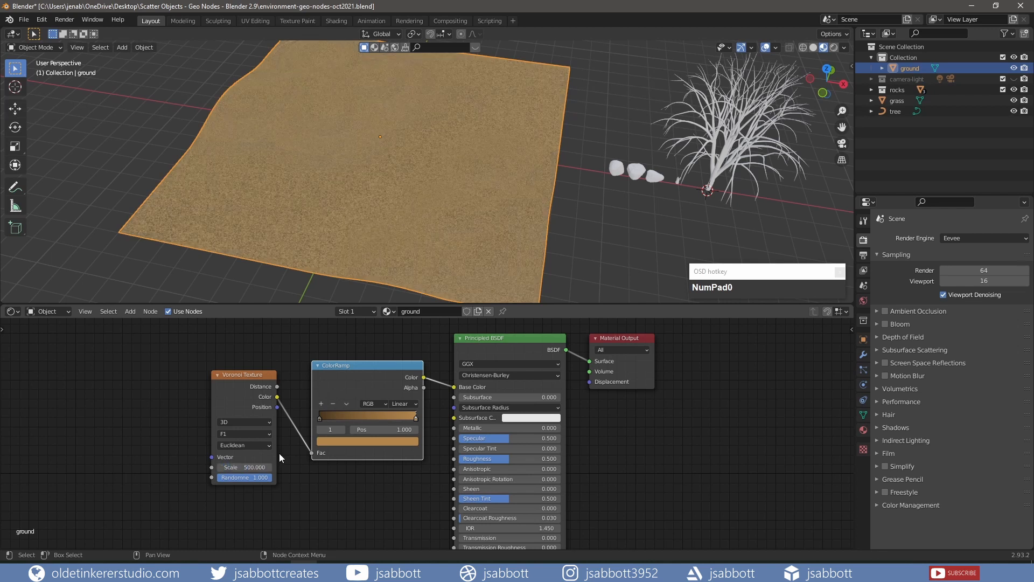
Step: Create a new material for the first rock and name it "rock"
{"action": "left_click", "coordinate": [618, 166]}
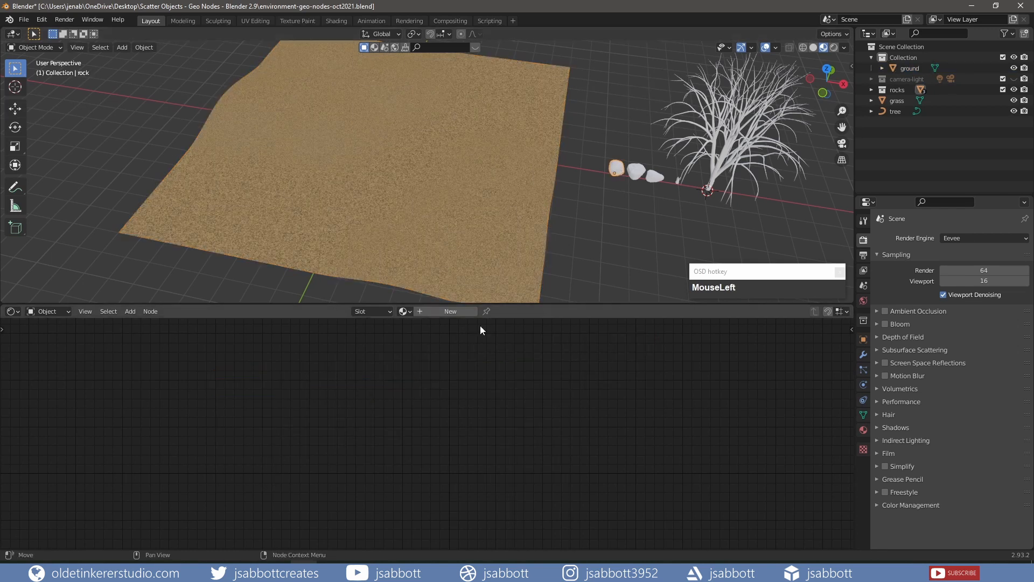
{"action": "left_click", "coordinate": [445, 312]}
{"action": "left_click", "coordinate": [446, 311]}
{"action": "type", "text": "rock"}
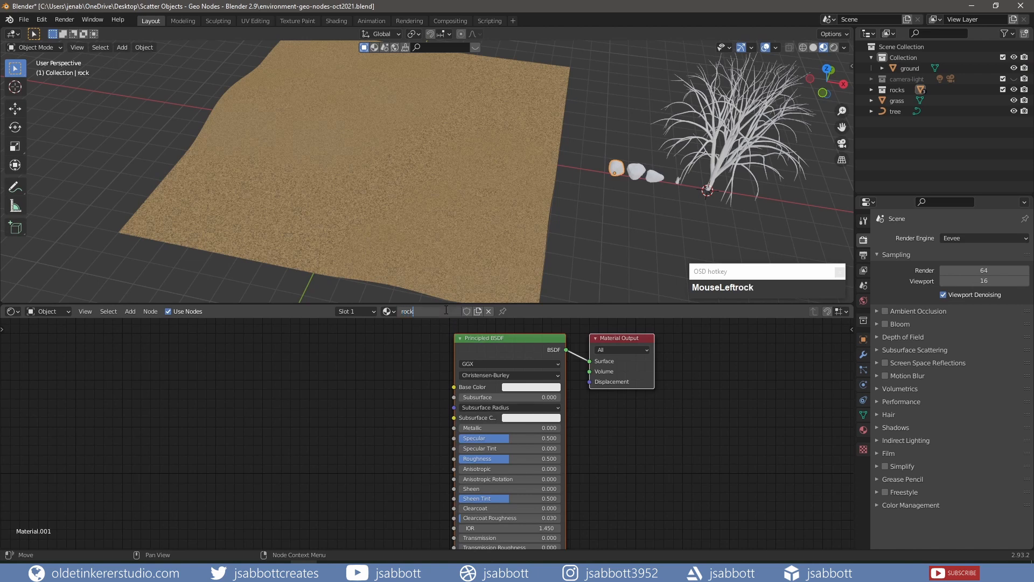
{"action": "key", "text": "Return"}
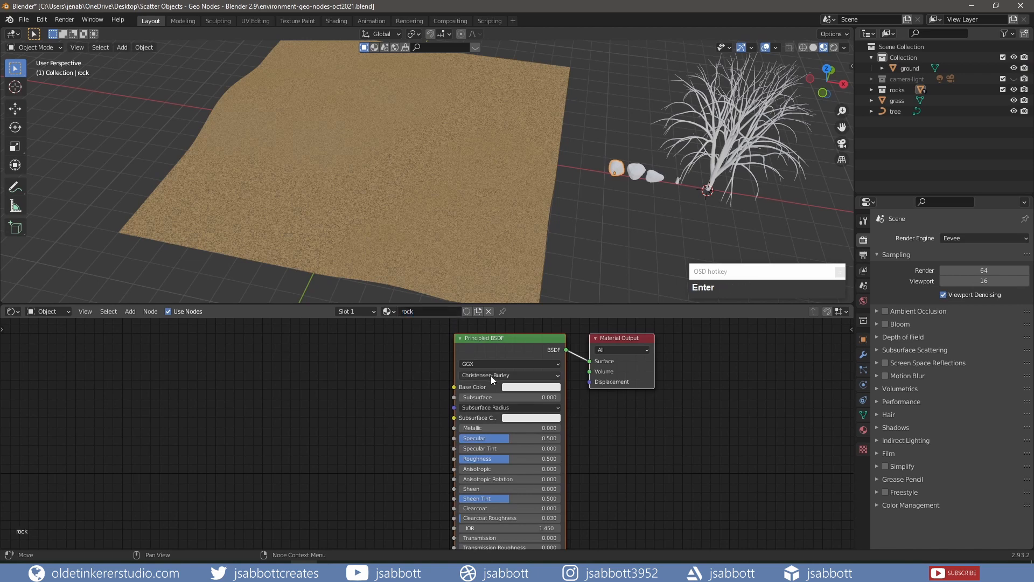
Step: Give the rock material a mid-gray base color with a value of about 0.22 and set its roughness to 0.9
{"action": "left_click", "coordinate": [519, 387]}
{"action": "left_click_drag", "start_coordinate": [582, 261], "coordinate": [583, 285]}
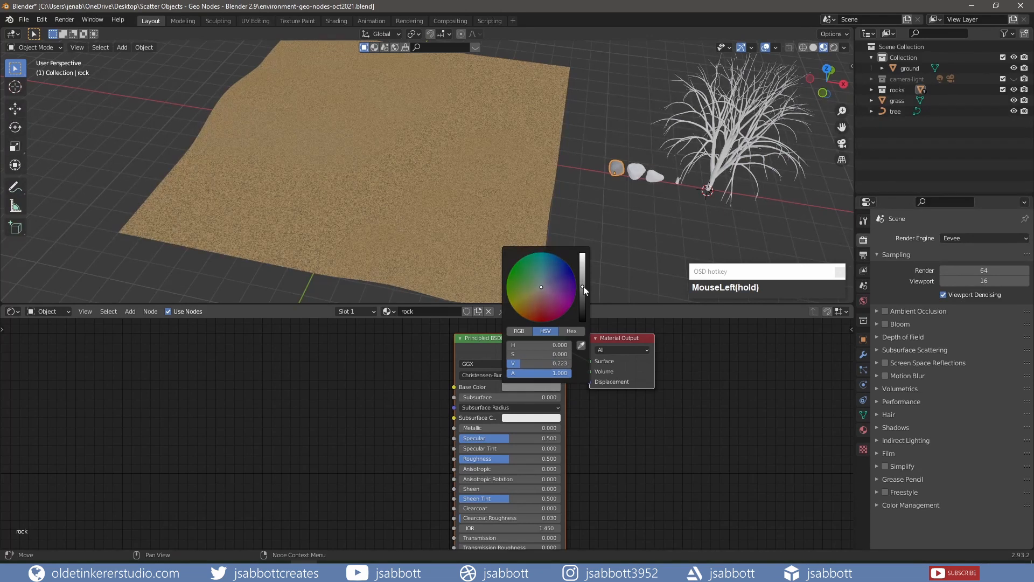
{"action": "left_click", "coordinate": [520, 459]}
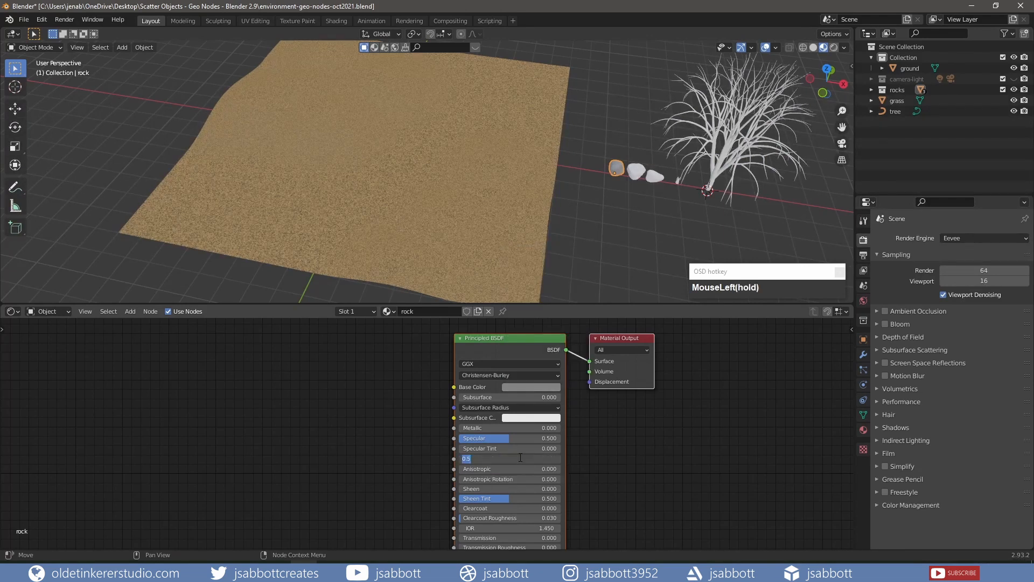
{"action": "type", "text": ".9"}
{"action": "key", "text": "Return"}
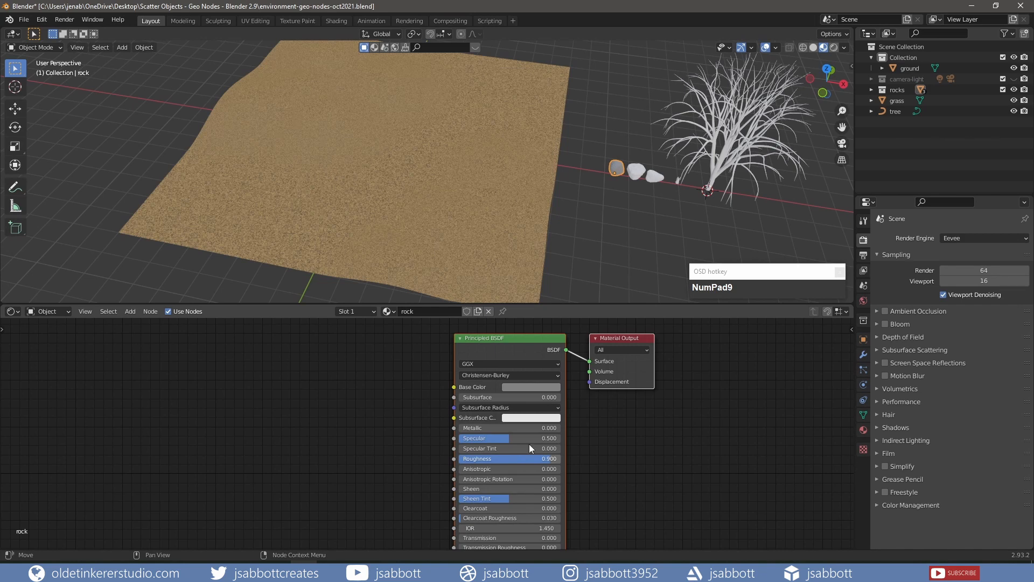
Step: Assign the existing "rock" material to the second and third rocks
{"action": "left_click", "coordinate": [637, 171]}
{"action": "left_click", "coordinate": [406, 312]}
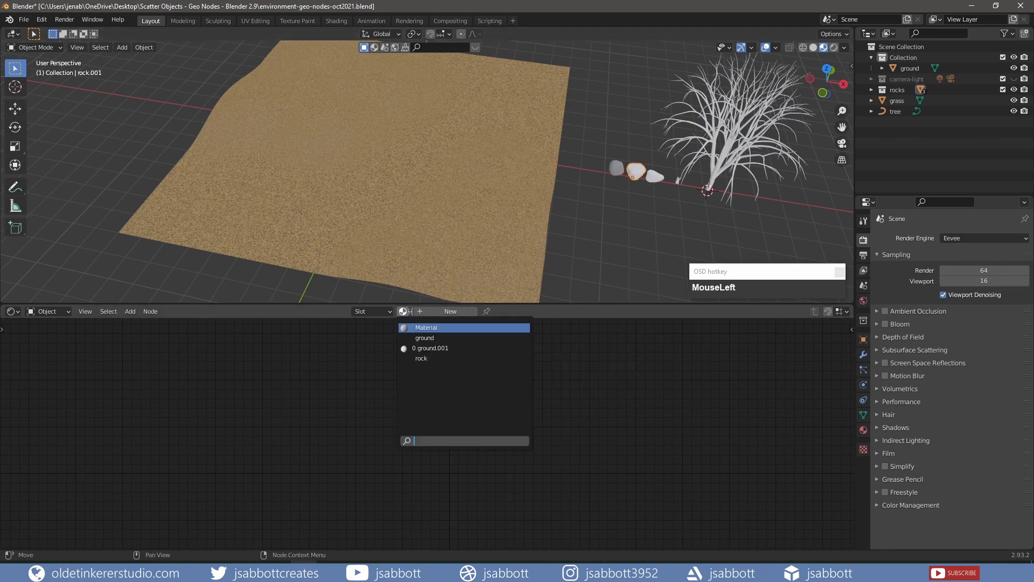
{"action": "left_click", "coordinate": [431, 358]}
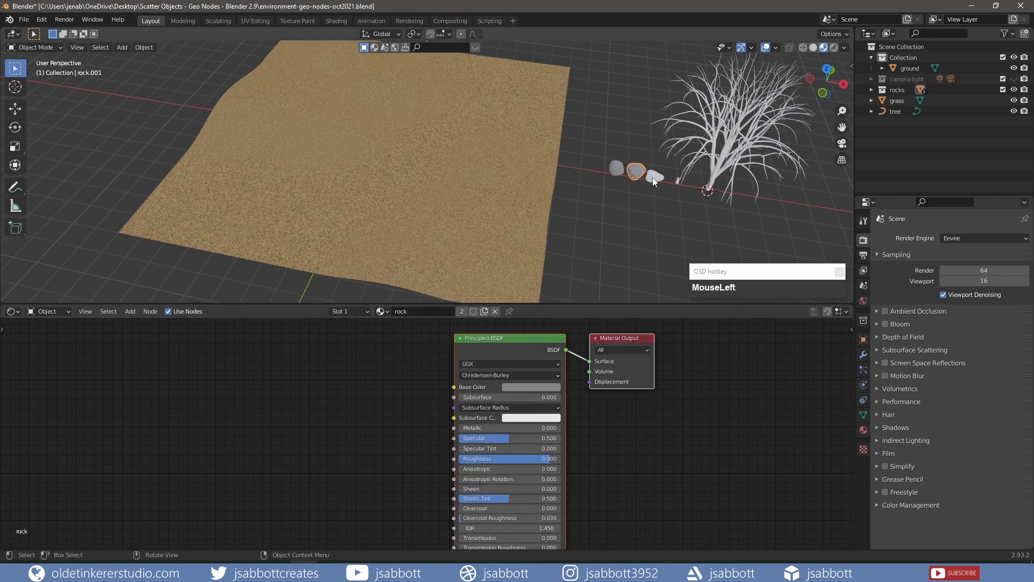
{"action": "left_click", "coordinate": [654, 181]}
{"action": "left_click", "coordinate": [405, 311]}
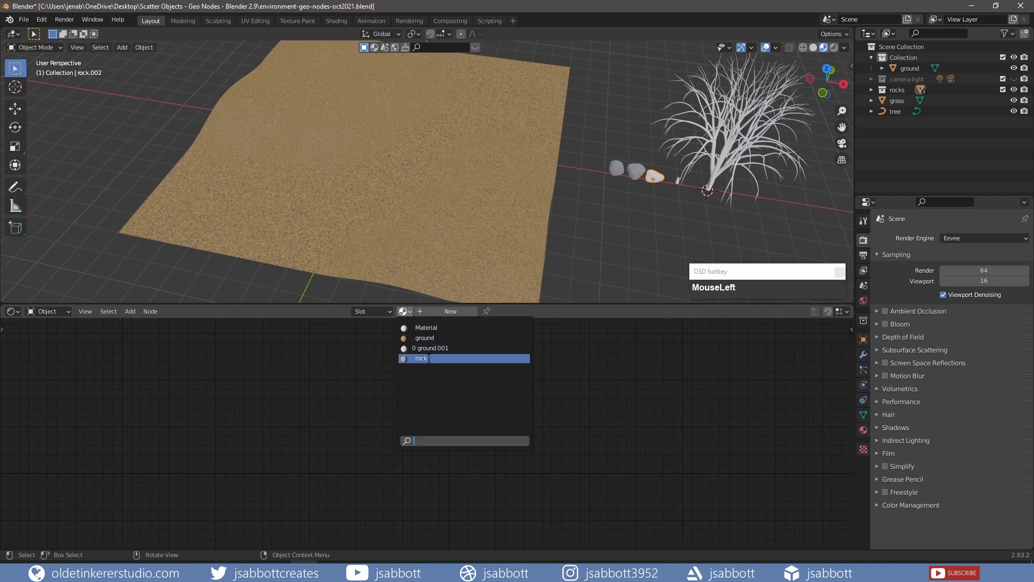
{"action": "left_click", "coordinate": [428, 358]}
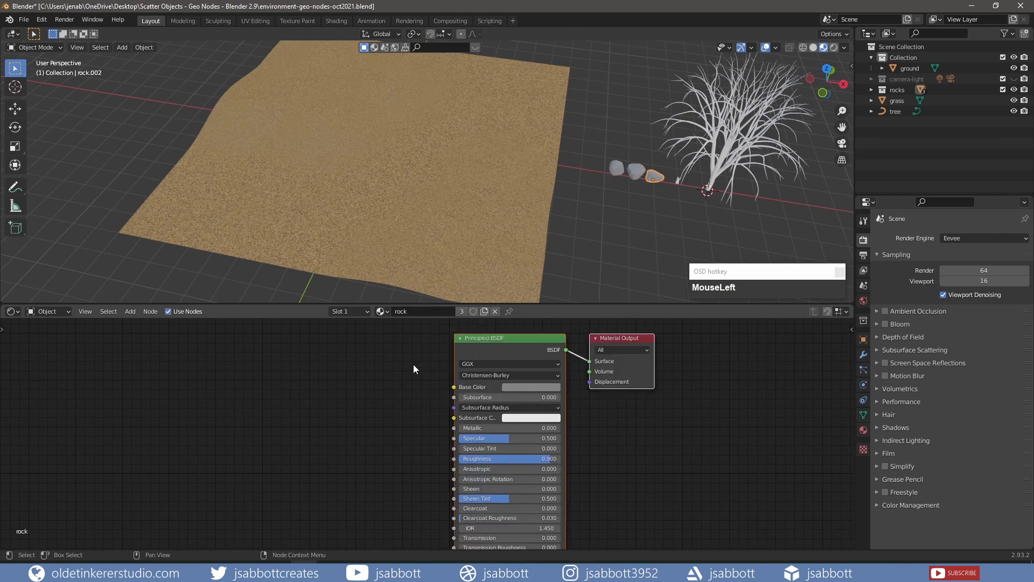
Step: Create a new material for the grass object and name it "grass"
{"action": "left_click", "coordinate": [677, 181]}
{"action": "left_click", "coordinate": [444, 310]}
{"action": "left_click", "coordinate": [442, 311]}
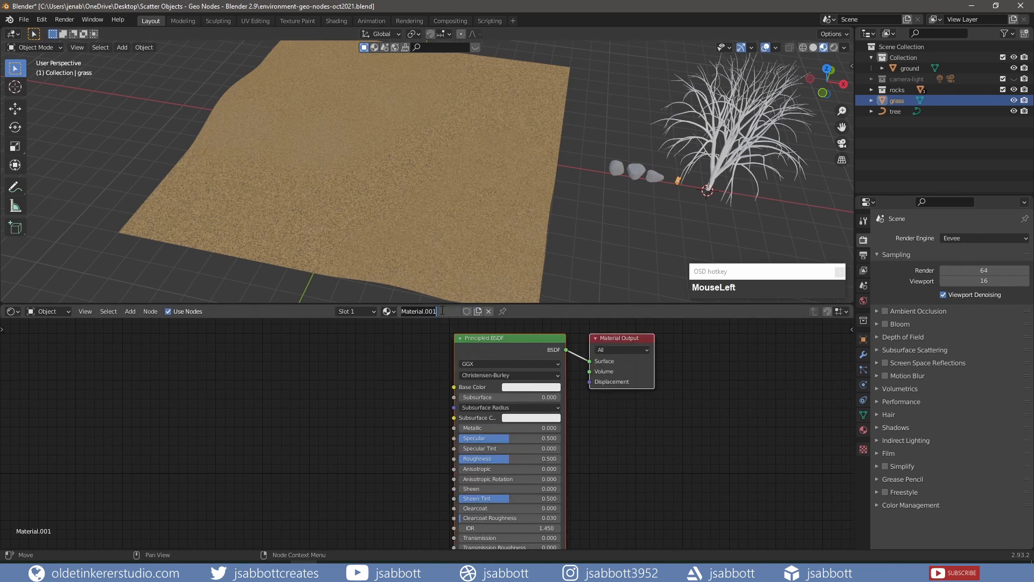
{"action": "type", "text": "grass"}
{"action": "key", "text": "Return"}
Step: Give the grass material a darkened green base color, about hue 0.246 and saturation 0.765, and set its roughness to 0.75
{"action": "left_click", "coordinate": [525, 388]}
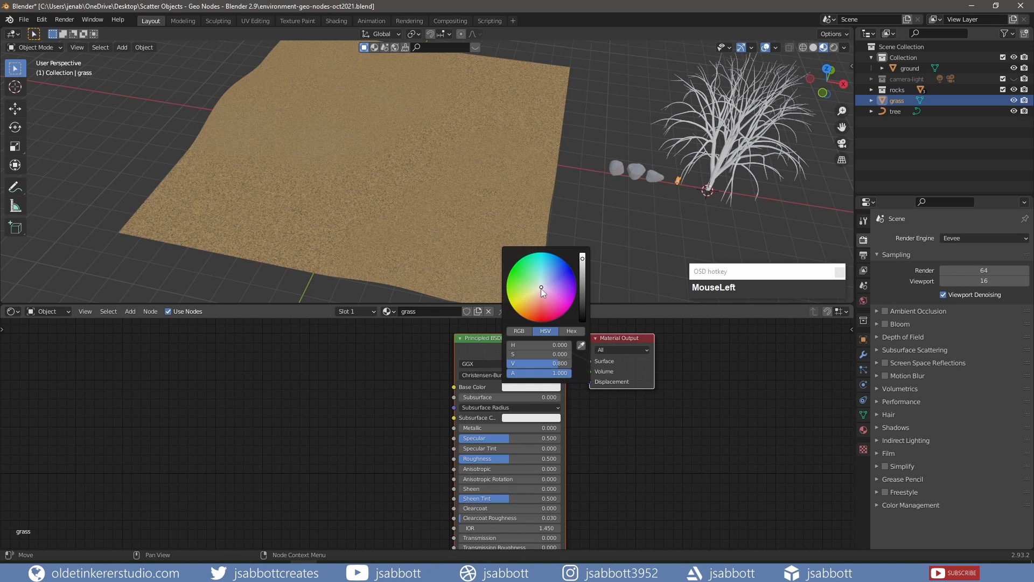
{"action": "left_click_drag", "start_coordinate": [541, 288], "coordinate": [525, 289]}
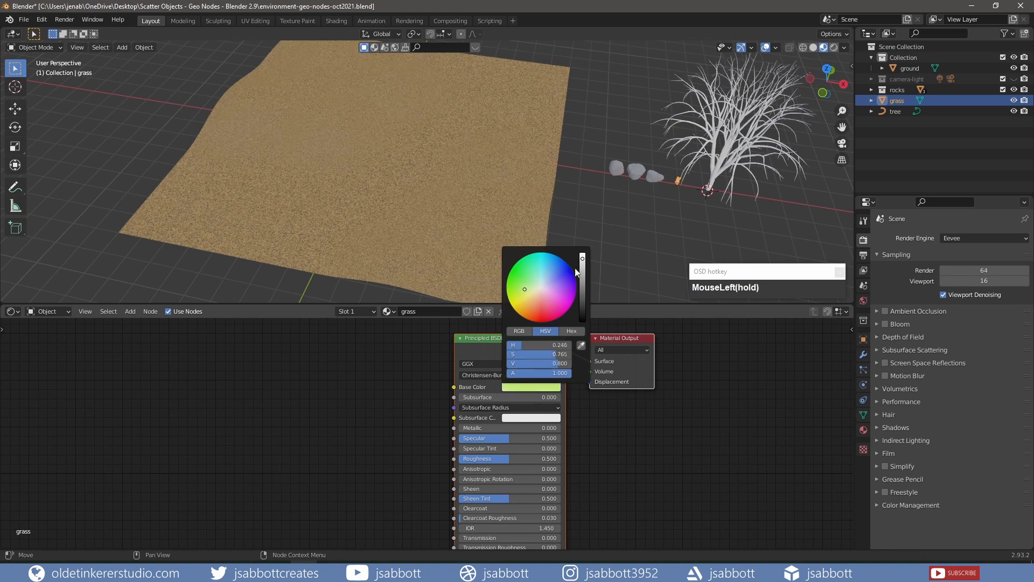
{"action": "left_click_drag", "start_coordinate": [583, 261], "coordinate": [585, 284]}
{"action": "left_click", "coordinate": [529, 459]}
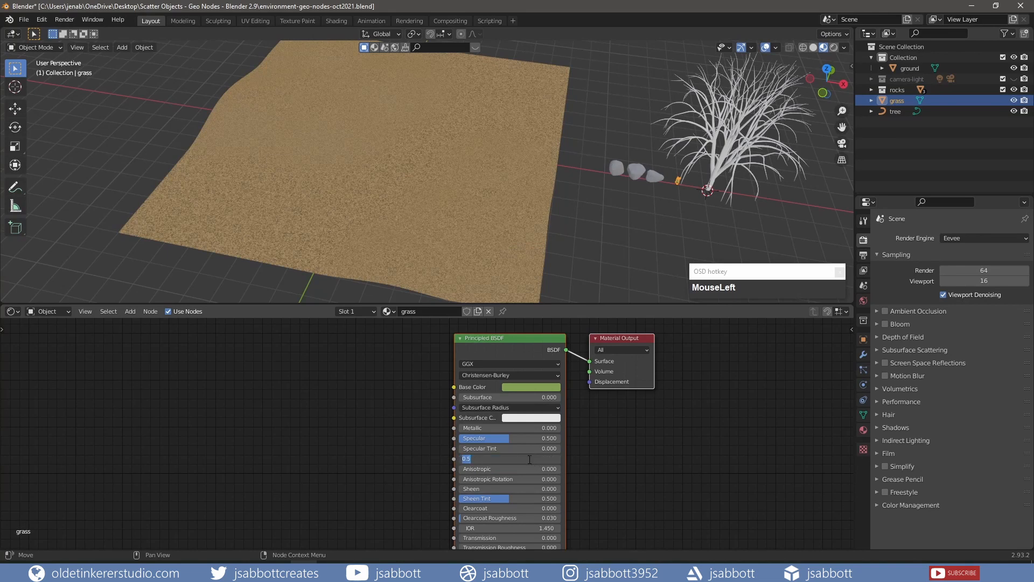
{"action": "type", "text": ".75"}
{"action": "key", "text": "Return"}
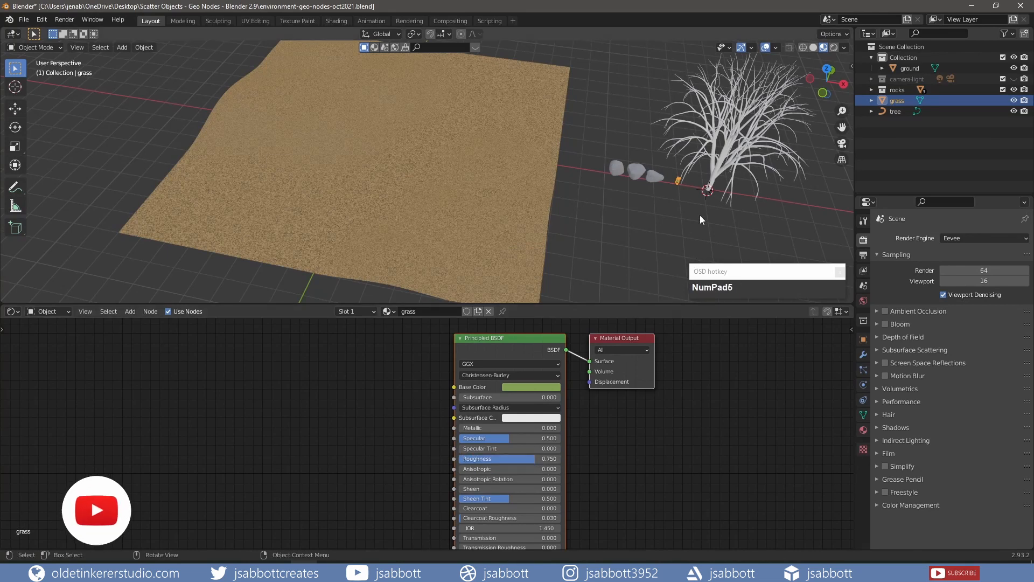
Step: Create a new material for the tree object and name it "tree"
{"action": "left_click", "coordinate": [717, 170]}
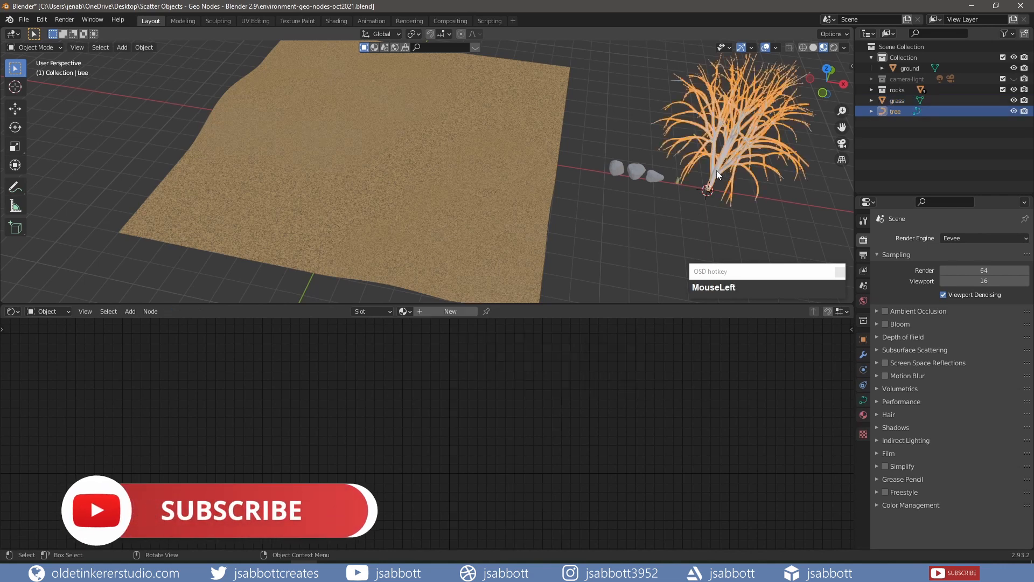
{"action": "left_click", "coordinate": [450, 311]}
{"action": "type", "text": "tree"}
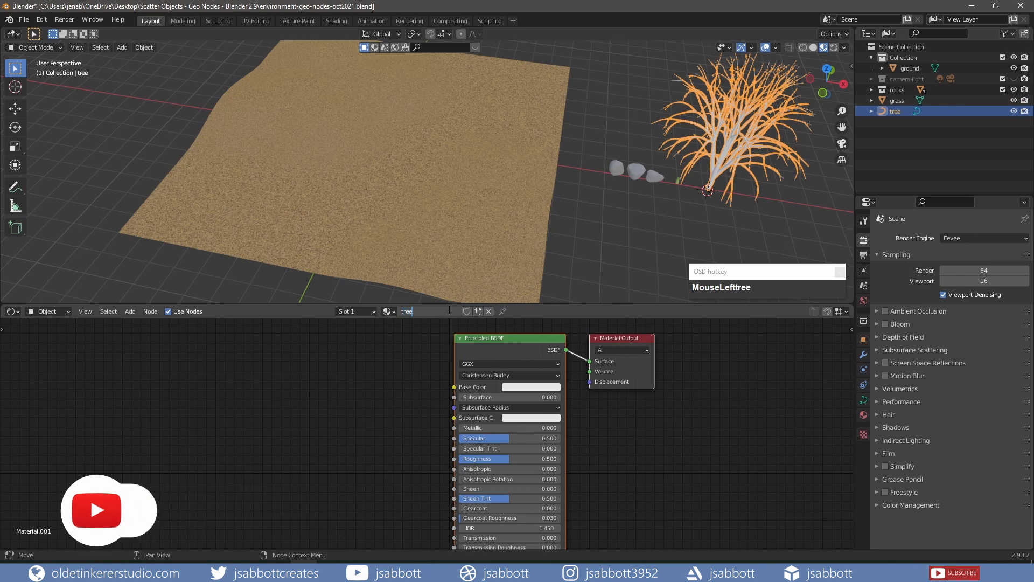
{"action": "key", "text": "Return"}
Step: Give the tree material a brown base color, about hue 0.063 and saturation 0.678, and set its roughness to 0.9
{"action": "left_click", "coordinate": [525, 388]}
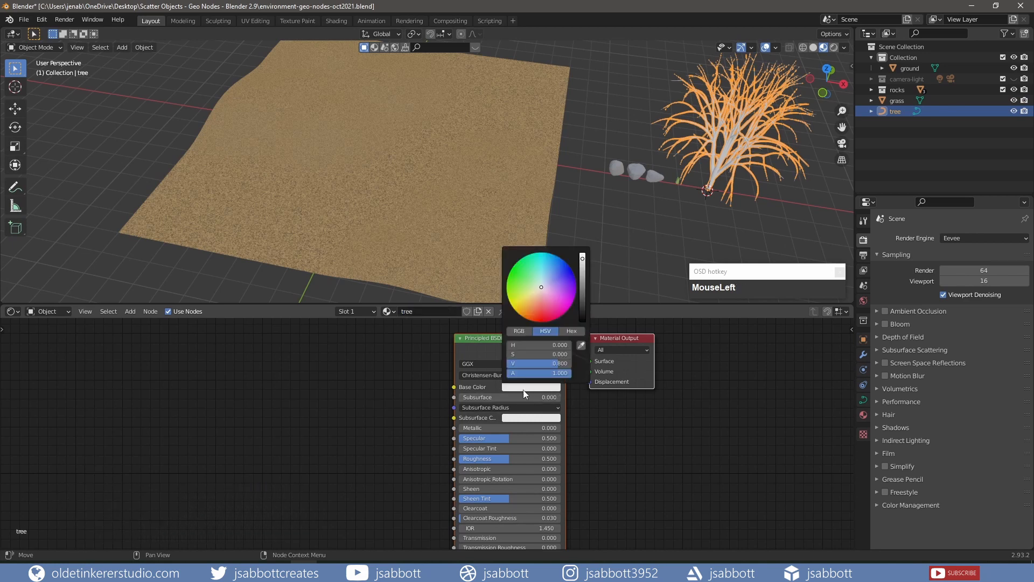
{"action": "left_click_drag", "start_coordinate": [541, 286], "coordinate": [535, 299]}
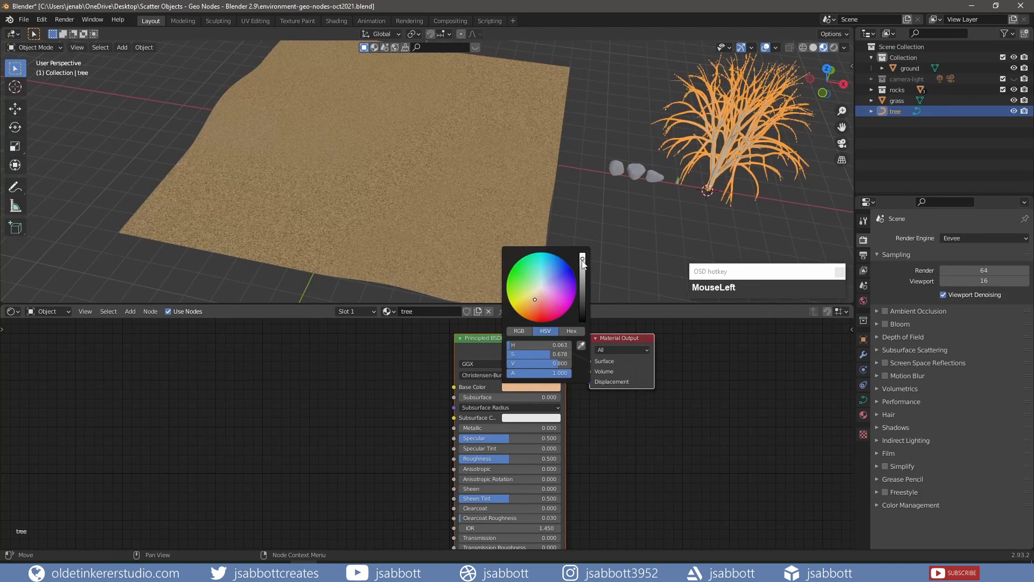
{"action": "left_click_drag", "start_coordinate": [583, 260], "coordinate": [582, 277]}
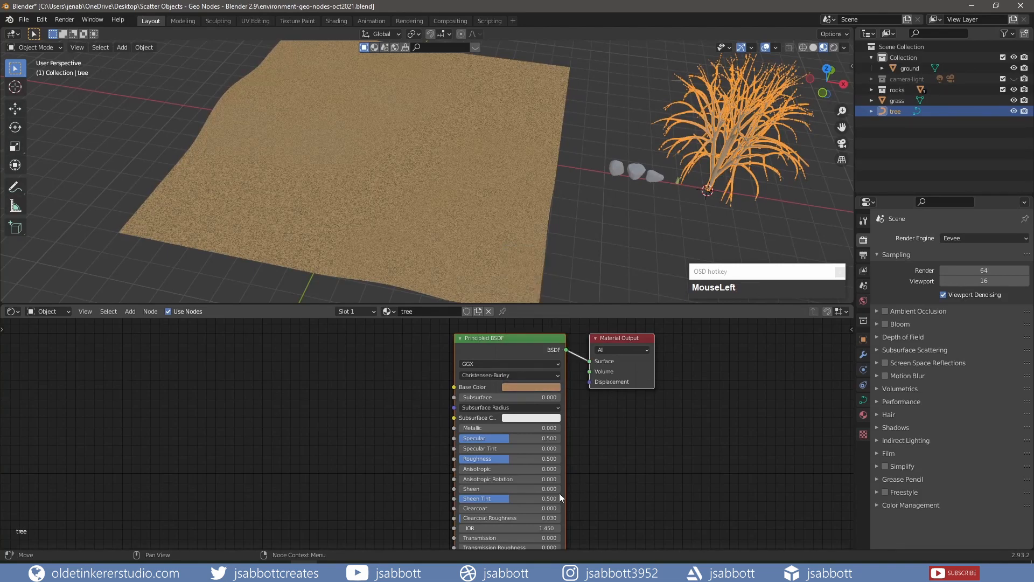
{"action": "left_click", "coordinate": [523, 459]}
{"action": "type", "text": ".9"}
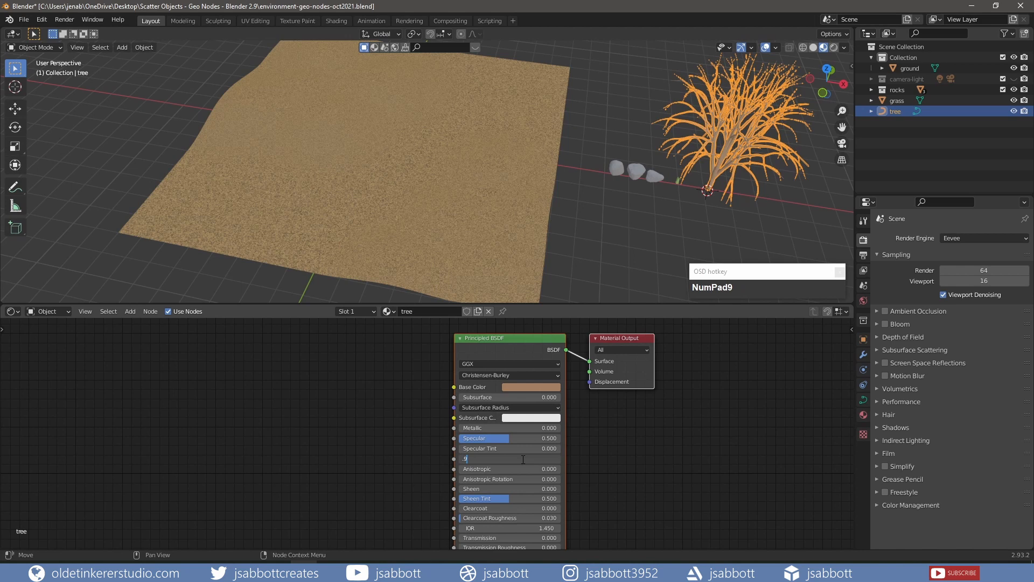
{"action": "key", "text": "Return"}
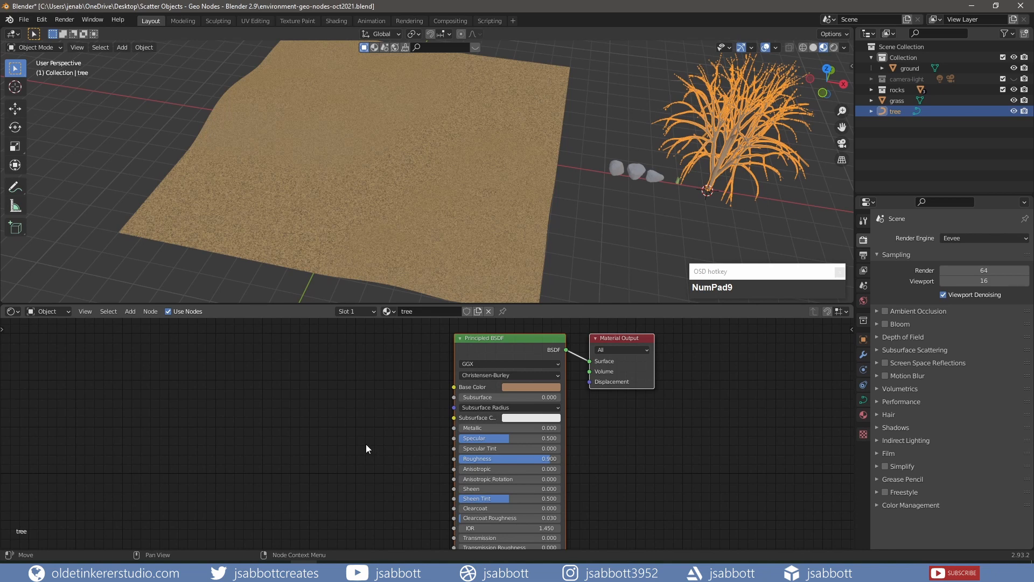
Step: Save the file and change the Shader Editor area to the Geometry Node Editor
{"action": "key", "text": "ctrl+s"}
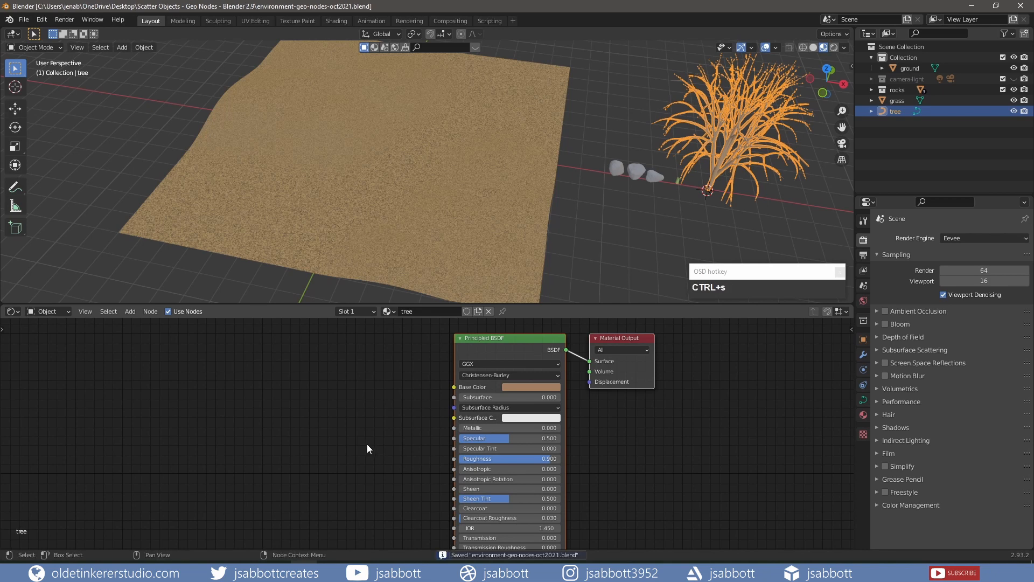
{"action": "left_click", "coordinate": [15, 312]}
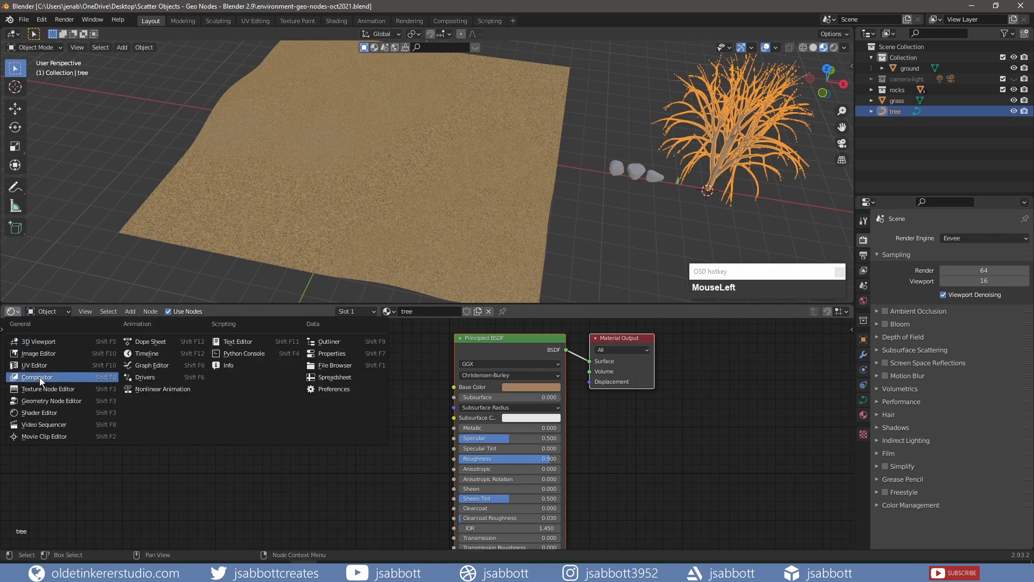
{"action": "left_click", "coordinate": [46, 402]}
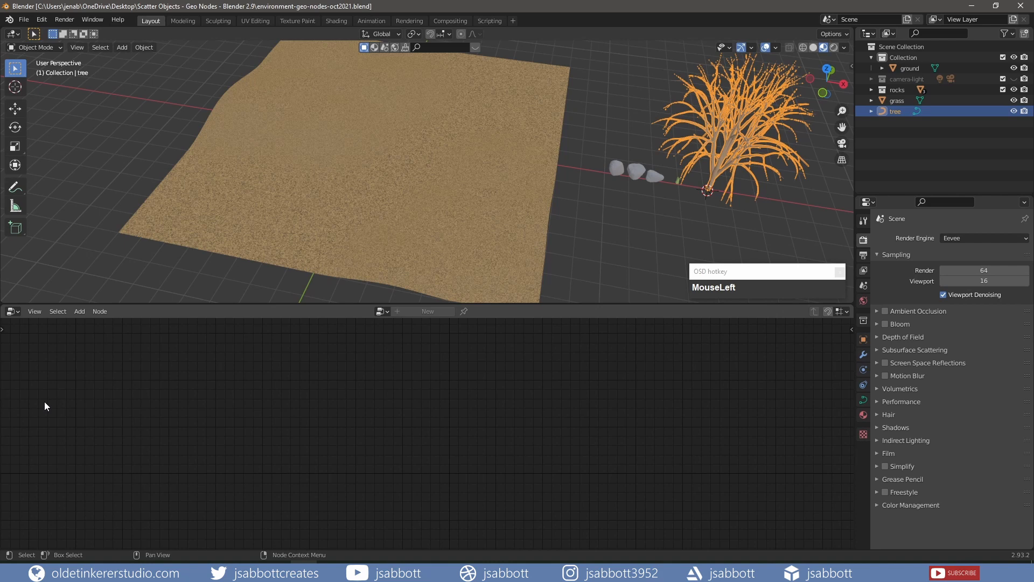
Step: Create a new geometry node tree on the ground plane and name it "environment"
{"action": "left_click", "coordinate": [461, 260]}
{"action": "left_click", "coordinate": [555, 269]}
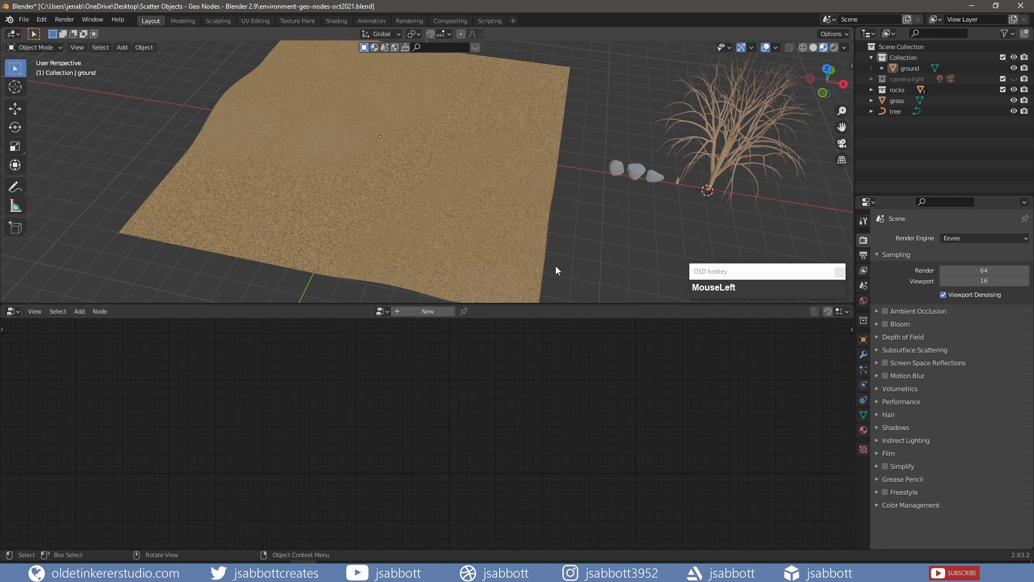
{"action": "left_click", "coordinate": [423, 311]}
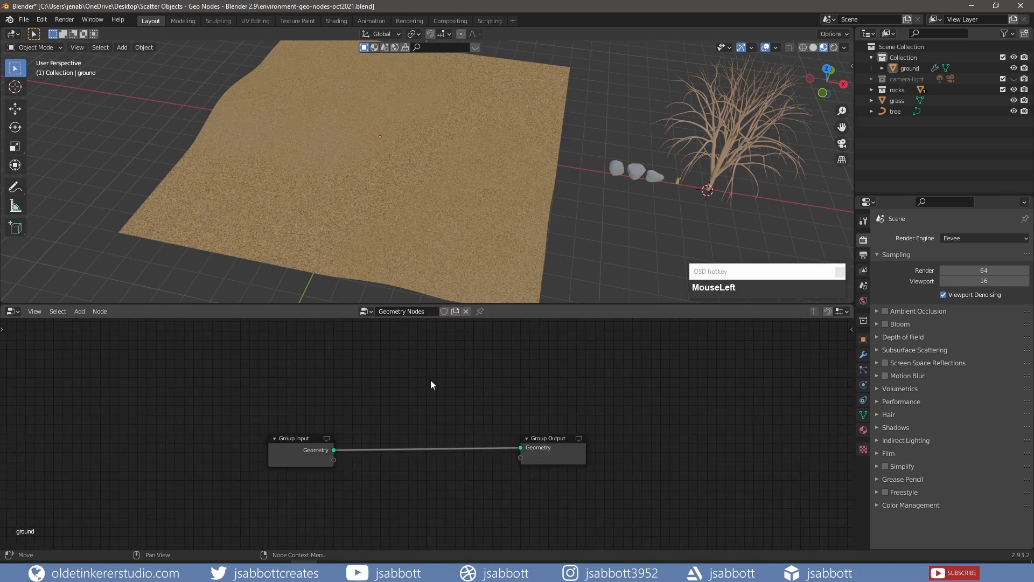
{"action": "left_click", "coordinate": [429, 312]}
{"action": "type", "text": "environment"}
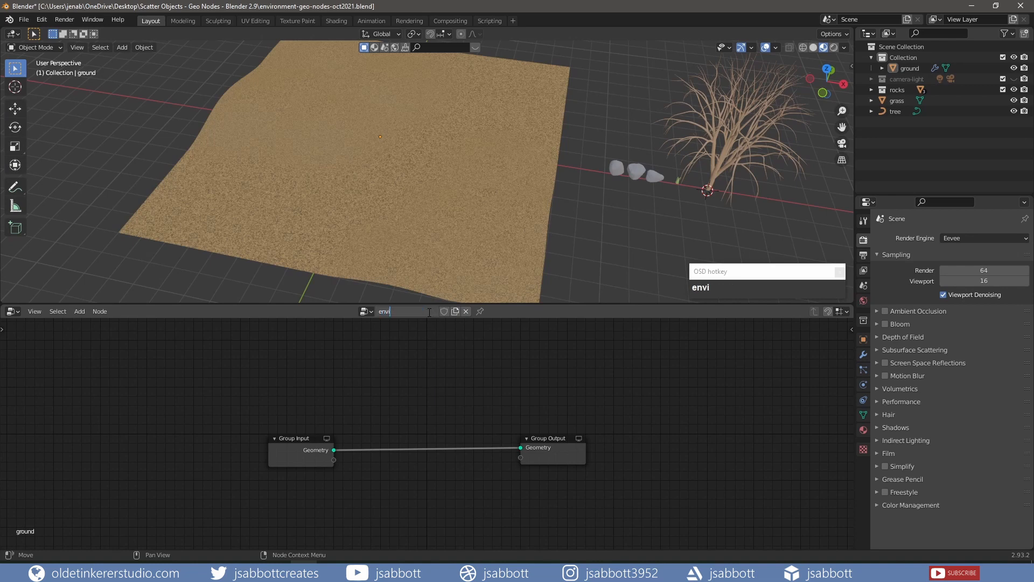
{"action": "key", "text": "Return"}
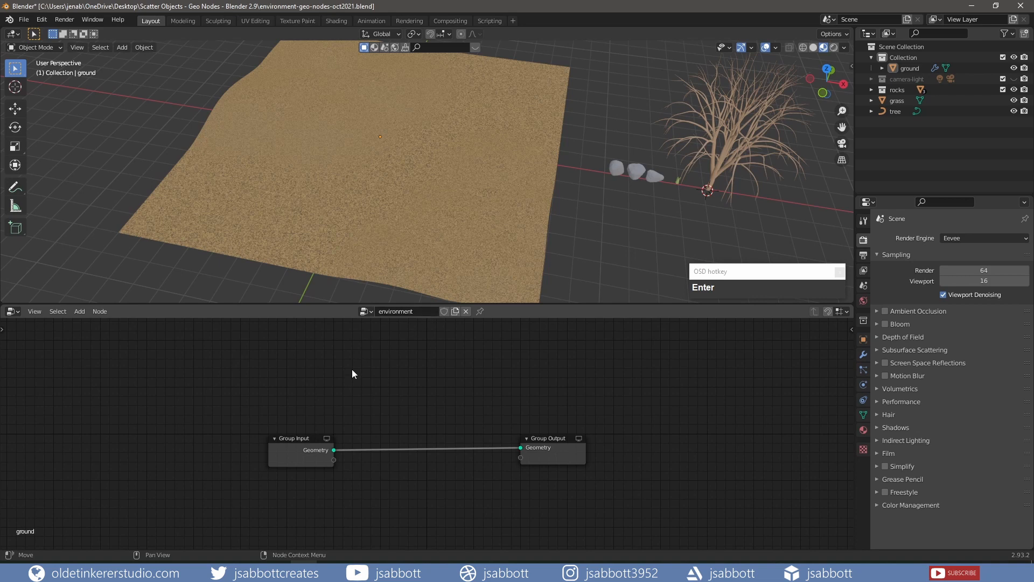
Step: Spread the Group Input and Group Output nodes apart and insert a Point Distribute node on the link between them
{"action": "left_click_drag", "start_coordinate": [292, 437], "coordinate": [102, 373]}
{"action": "left_click_drag", "start_coordinate": [555, 437], "coordinate": [697, 367]}
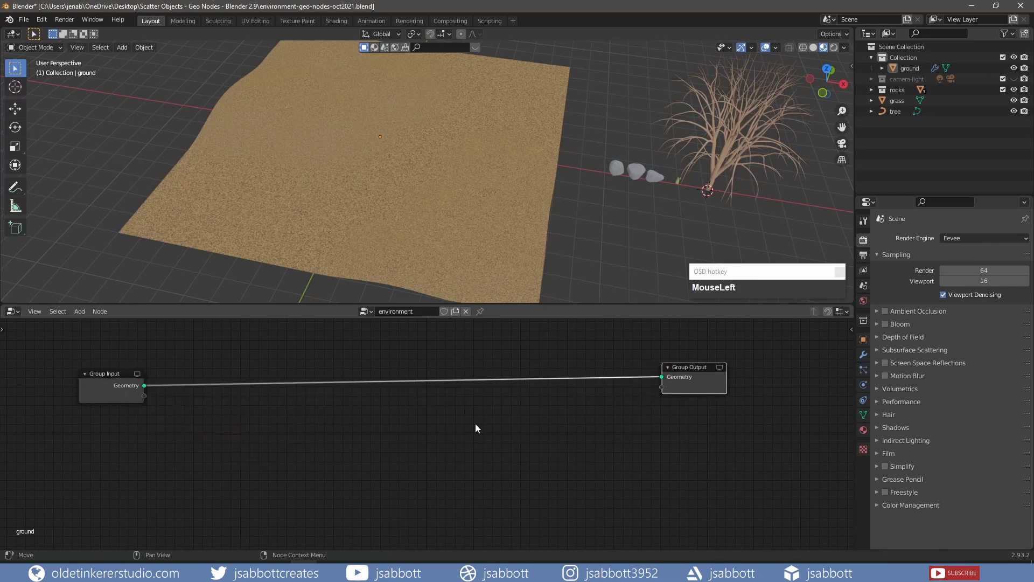
{"action": "scroll", "coordinate": [391, 442], "scroll_direction": "up", "scroll_amount": 1}
{"action": "middle_click_drag", "start_coordinate": [370, 428], "coordinate": [409, 418], "text": "shift"}
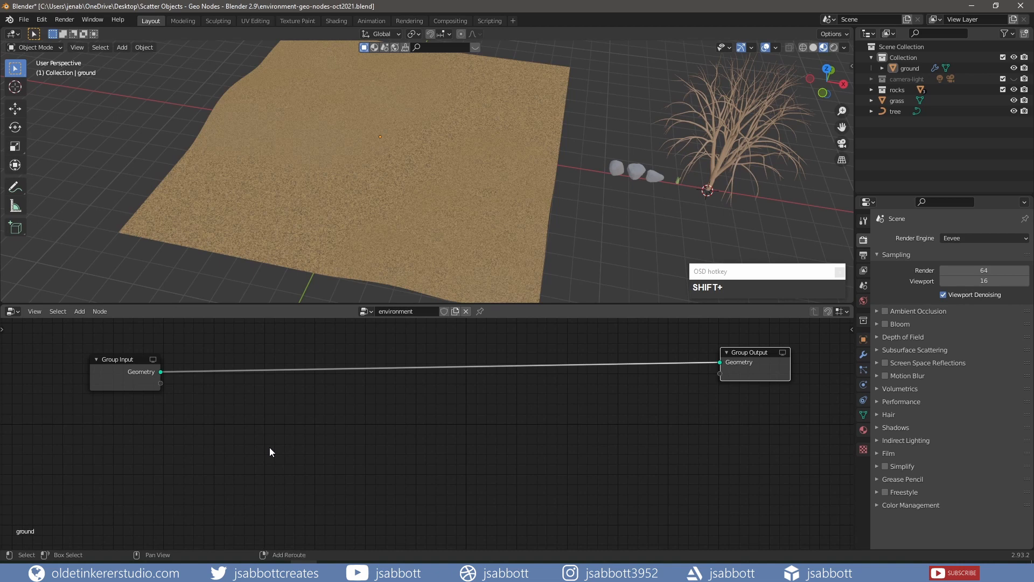
{"action": "key", "text": "shift+a"}
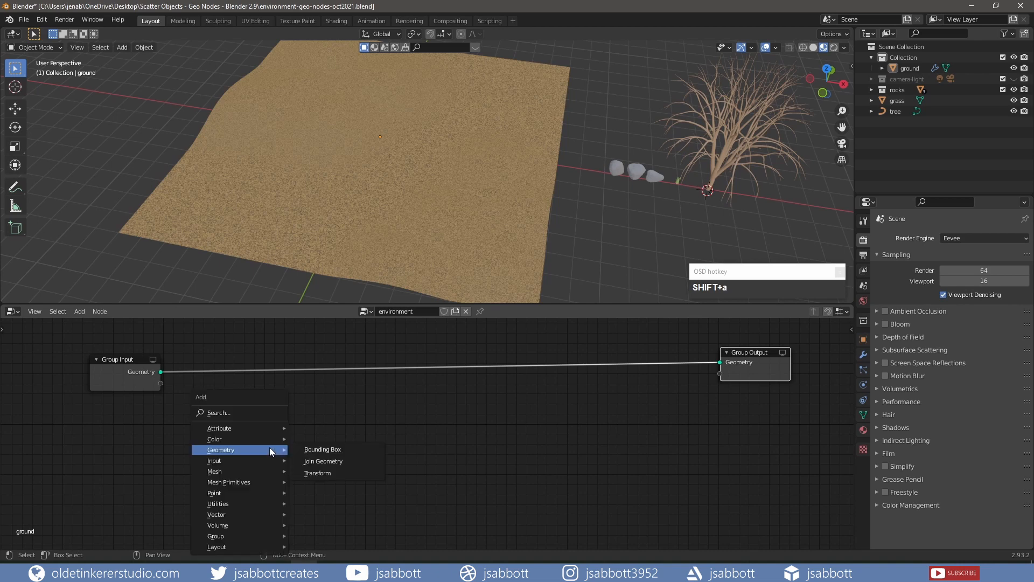
{"action": "mouse_move", "coordinate": [271, 497]}
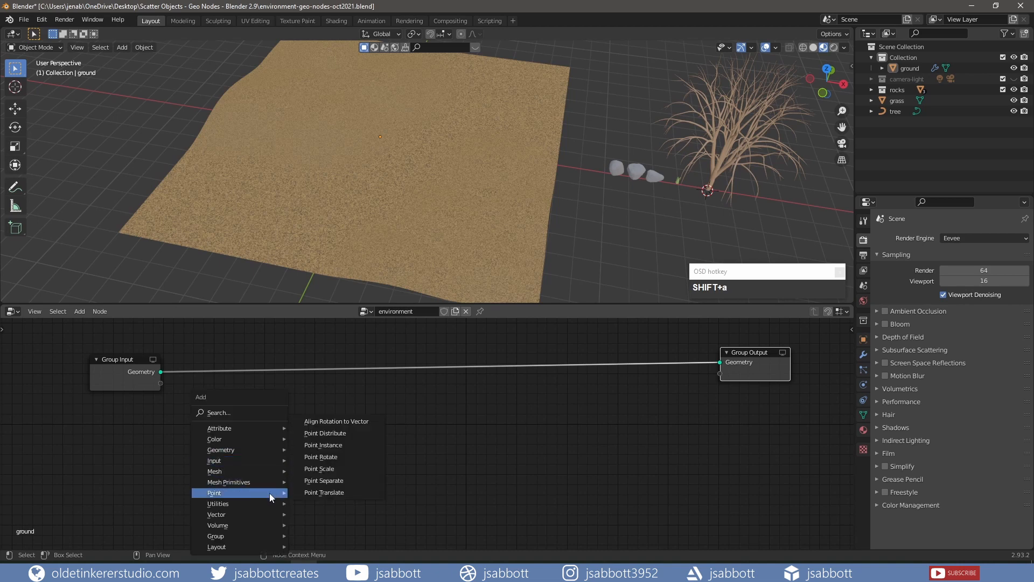
{"action": "left_click", "coordinate": [323, 433]}
{"action": "left_click", "coordinate": [212, 353]}
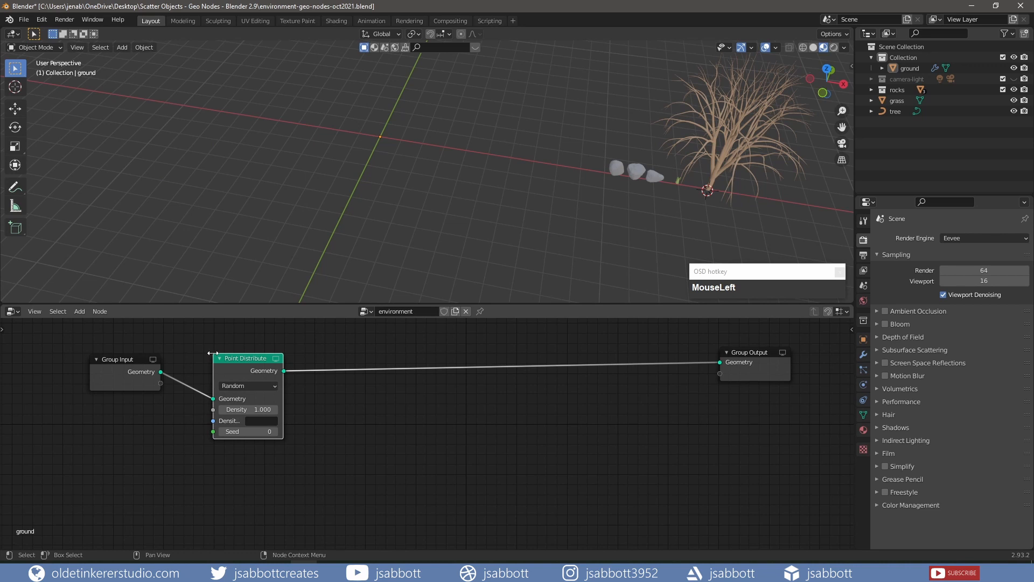
Step: Insert a Join Geometry node before Group Output and link the Group Input's geometry into it as well
{"action": "scroll", "coordinate": [317, 416], "scroll_direction": "down", "scroll_amount": 1}
{"action": "key", "text": "shift+a"}
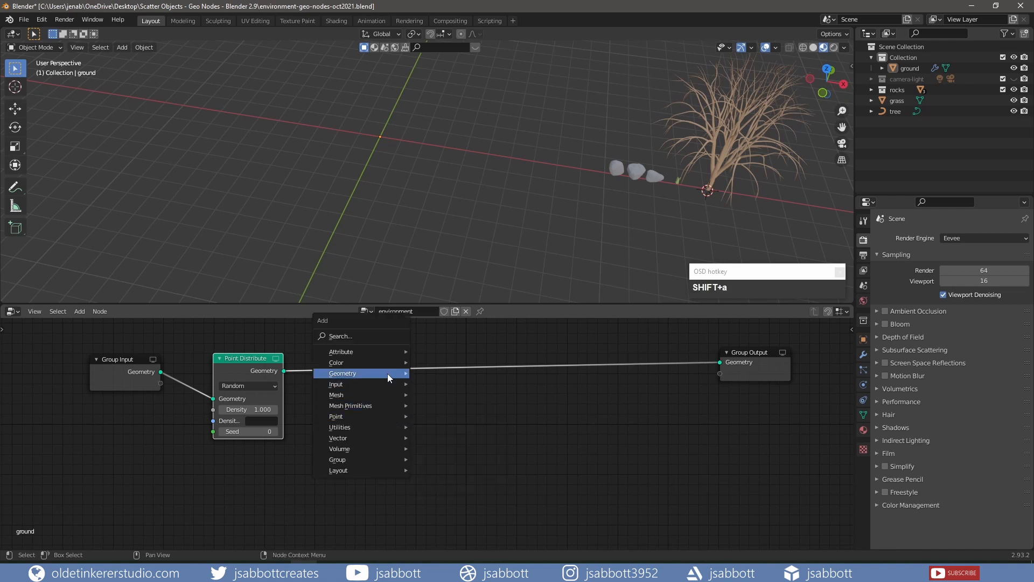
{"action": "mouse_move", "coordinate": [387, 374]}
{"action": "left_click", "coordinate": [452, 384]}
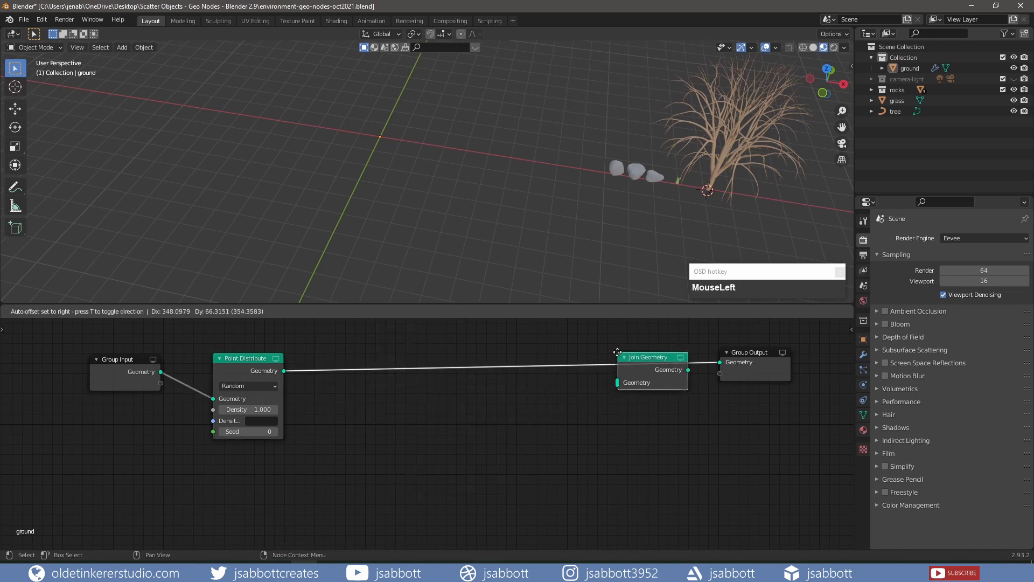
{"action": "left_click", "coordinate": [619, 351]}
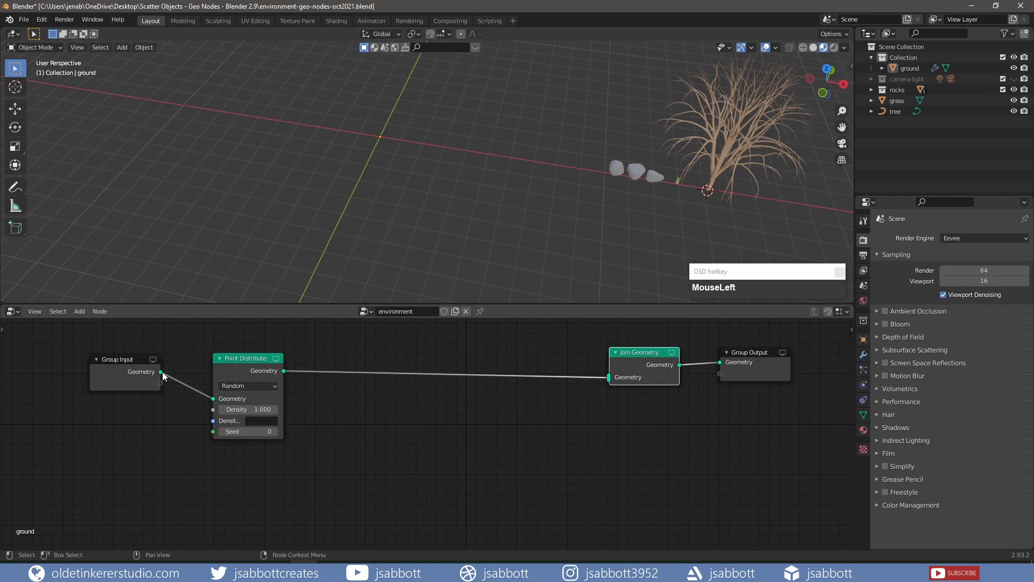
{"action": "left_click_drag", "start_coordinate": [160, 371], "coordinate": [609, 381]}
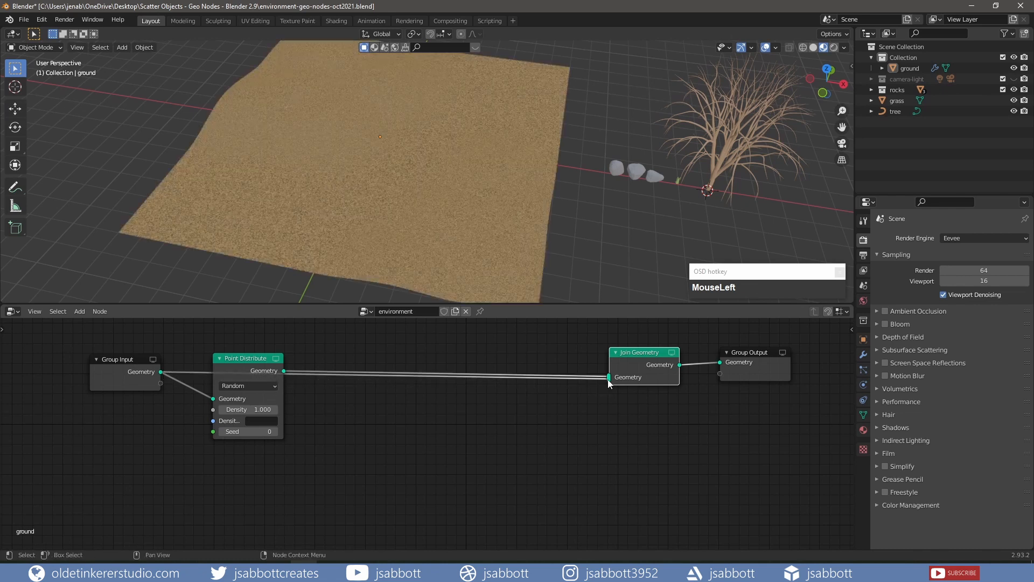
Step: Move the Point Distribute node lower and insert a Point Instance node on its link to Join Geometry
{"action": "left_click_drag", "start_coordinate": [254, 358], "coordinate": [255, 400]}
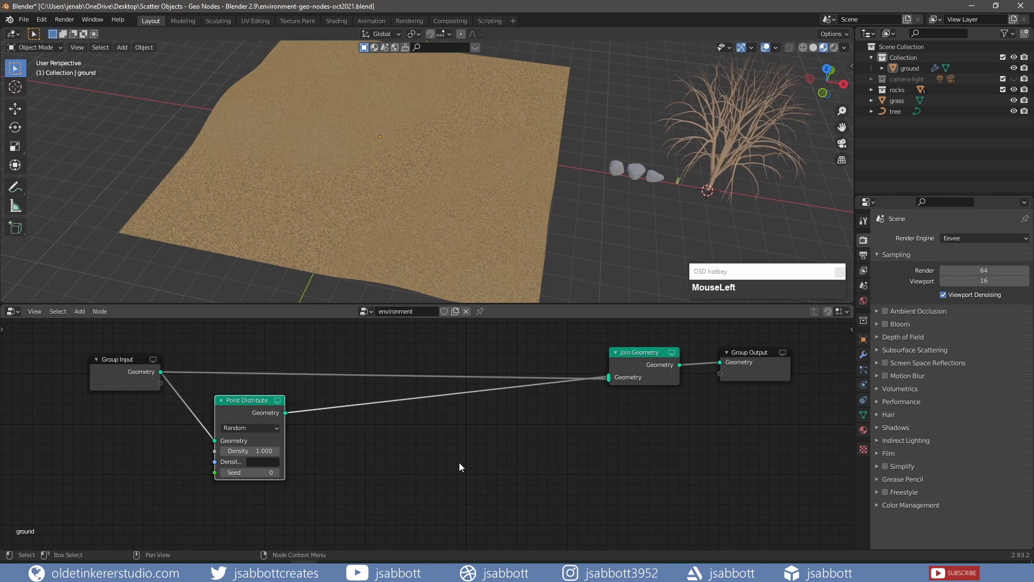
{"action": "key", "text": "shift+a"}
{"action": "mouse_move", "coordinate": [460, 464]}
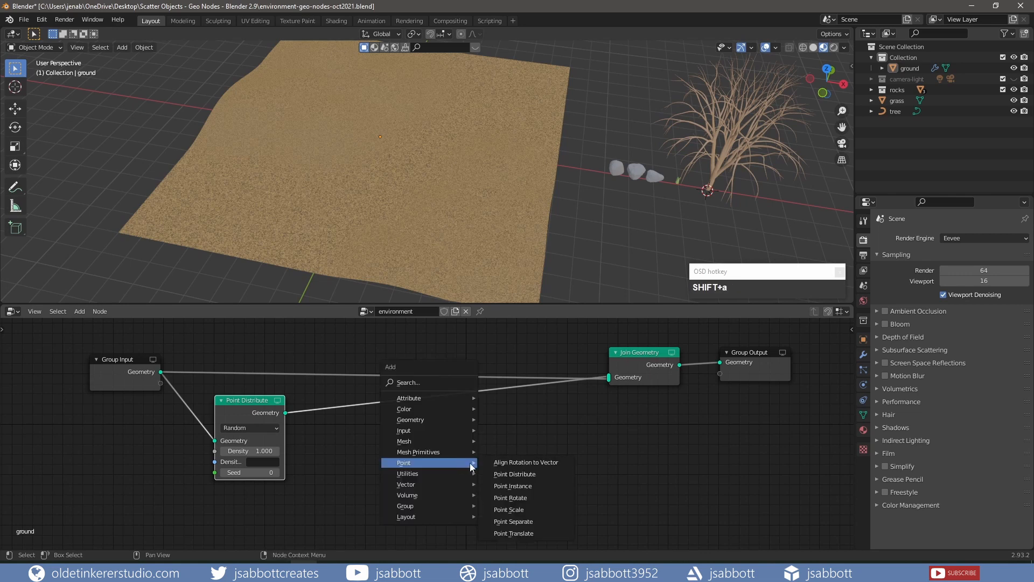
{"action": "left_click", "coordinate": [523, 486]}
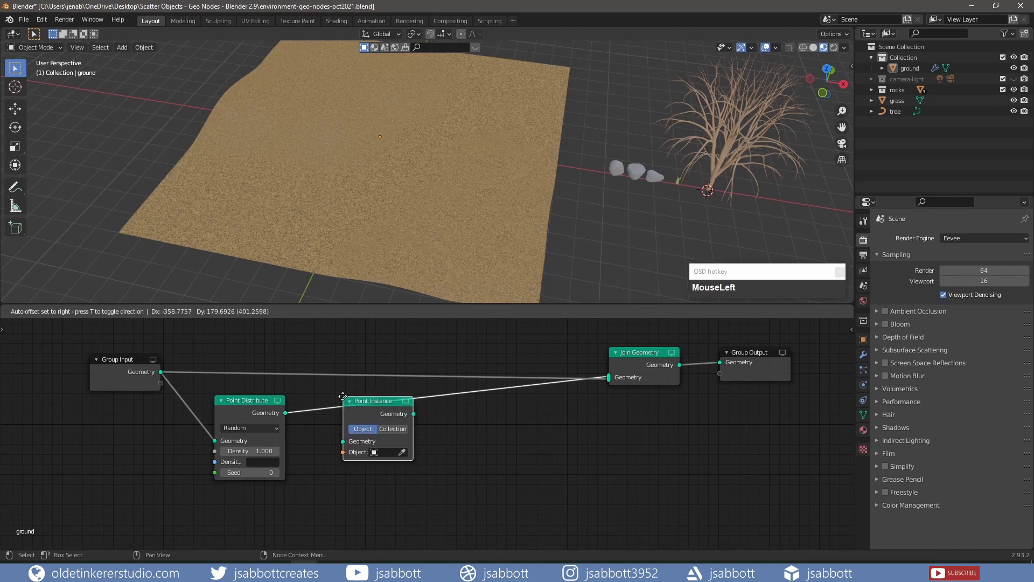
{"action": "left_click", "coordinate": [351, 394]}
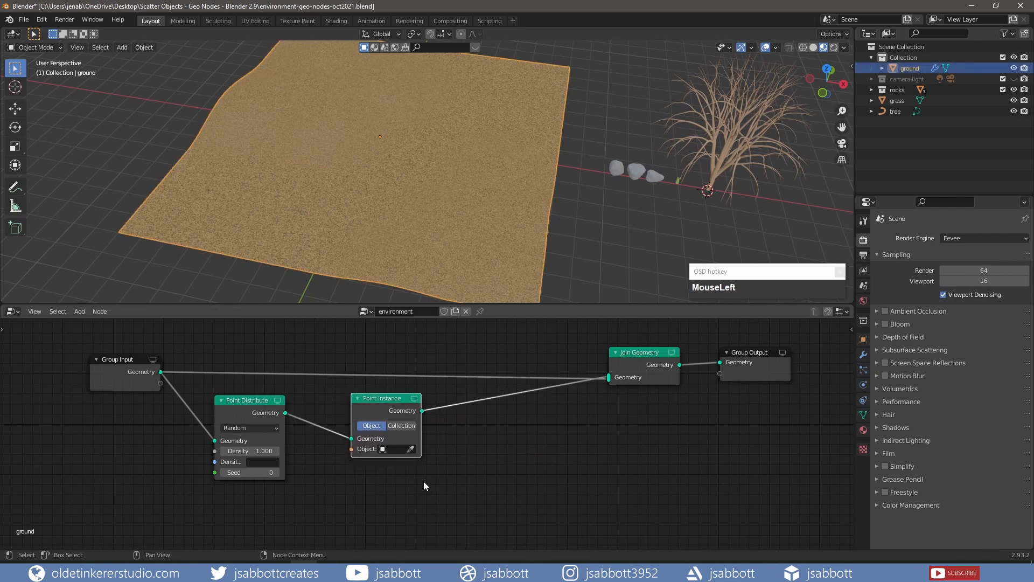
Step: Choose rock as the Point Instance object and set the Point Distribute density to 2.9
{"action": "left_click", "coordinate": [399, 448]}
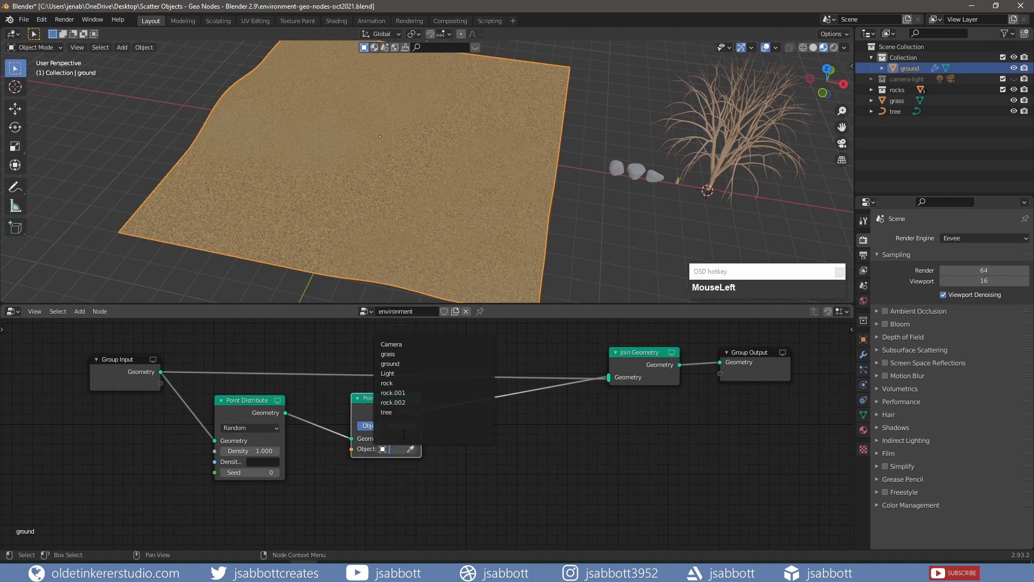
{"action": "left_click", "coordinate": [407, 384]}
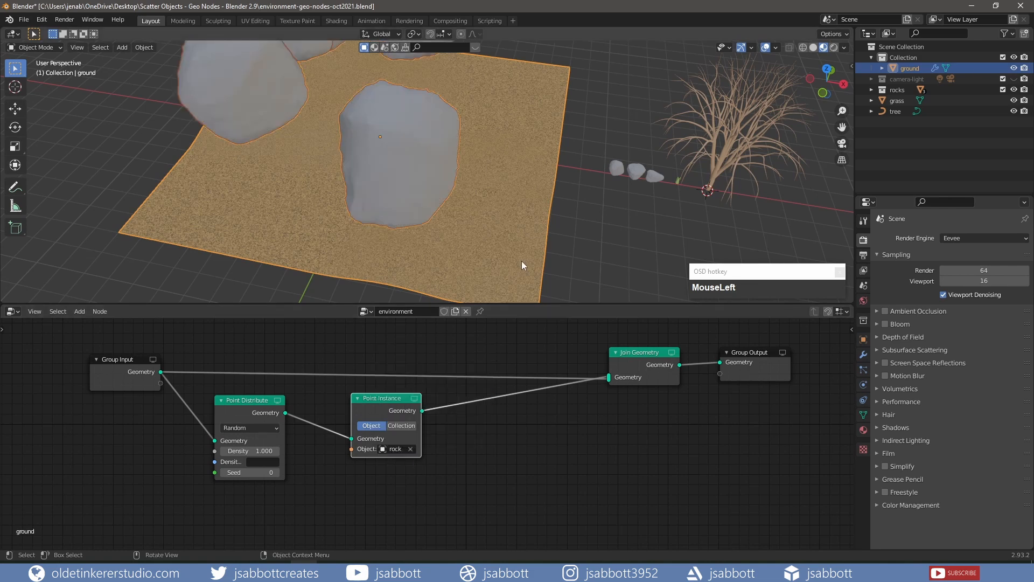
{"action": "middle_click_drag", "start_coordinate": [523, 263], "coordinate": [511, 236]}
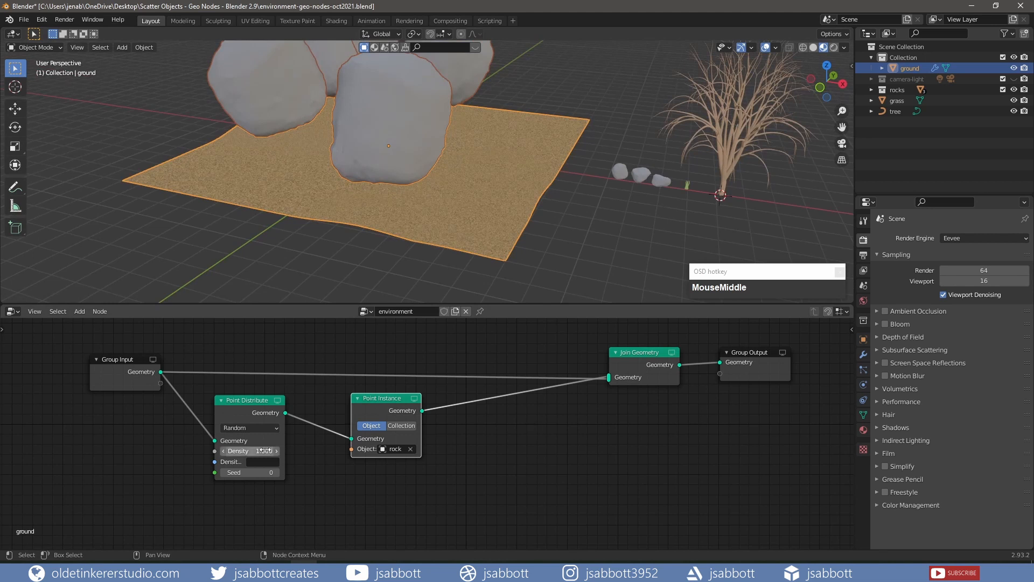
{"action": "mouse_move", "coordinate": [251, 451]}
{"action": "left_mouse_down"}
{"action": "mouse_move", "coordinate": [336, 451]}
{"action": "mouse_move", "coordinate": [249, 451]}
{"action": "left_mouse_up"}
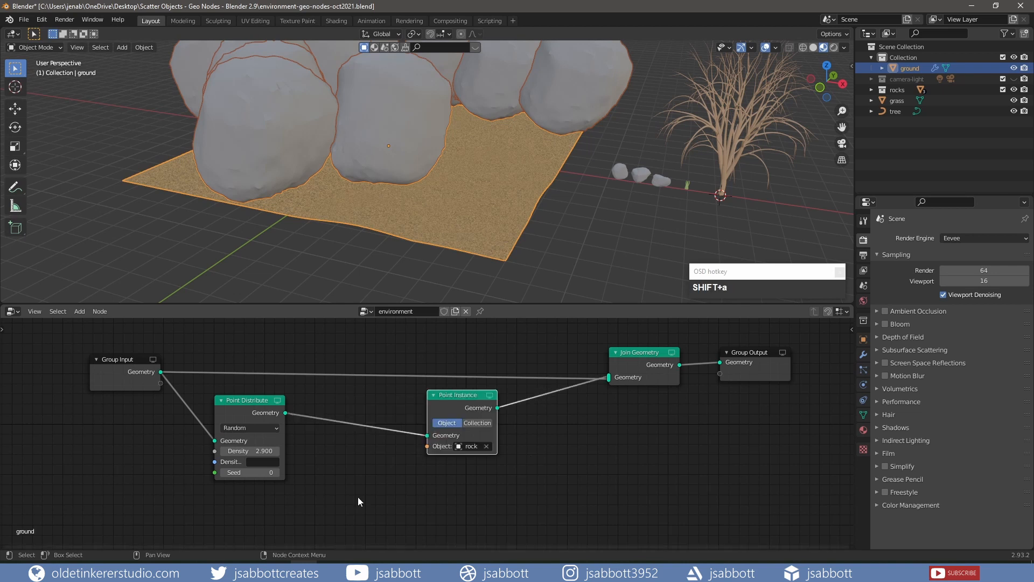
Step: Insert a Point Scale node between Point Distribute and Point Instance, and set its type to Attribute with "scale" as the factor
{"action": "key", "text": "shift+a"}
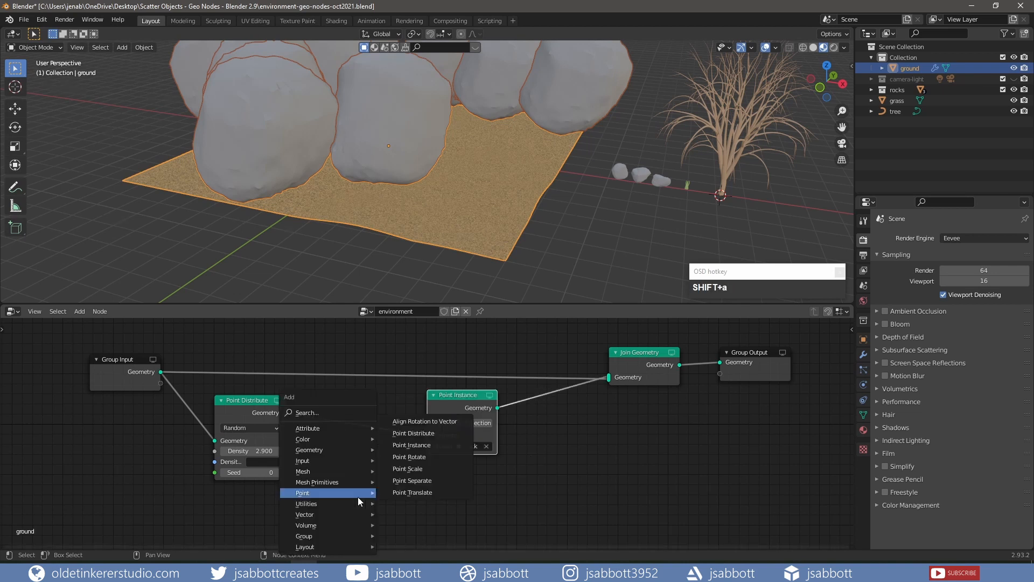
{"action": "left_click", "coordinate": [407, 469]}
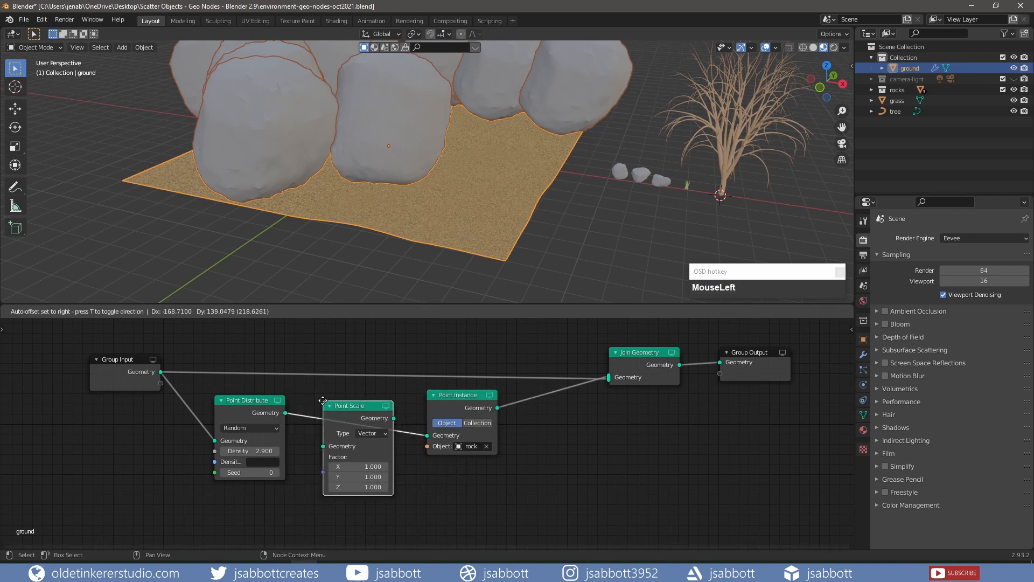
{"action": "left_click", "coordinate": [342, 409]}
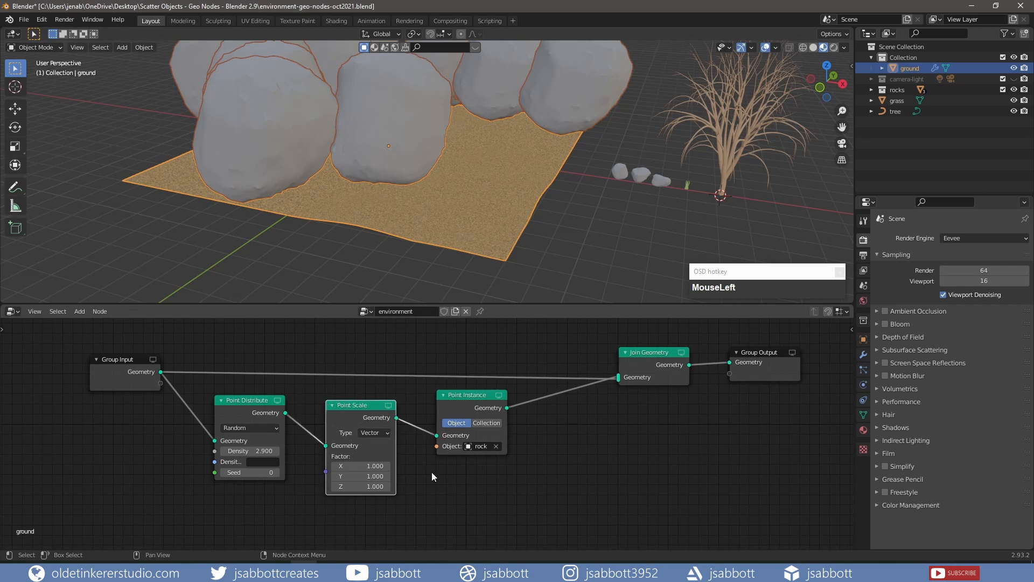
{"action": "left_click", "coordinate": [373, 432]}
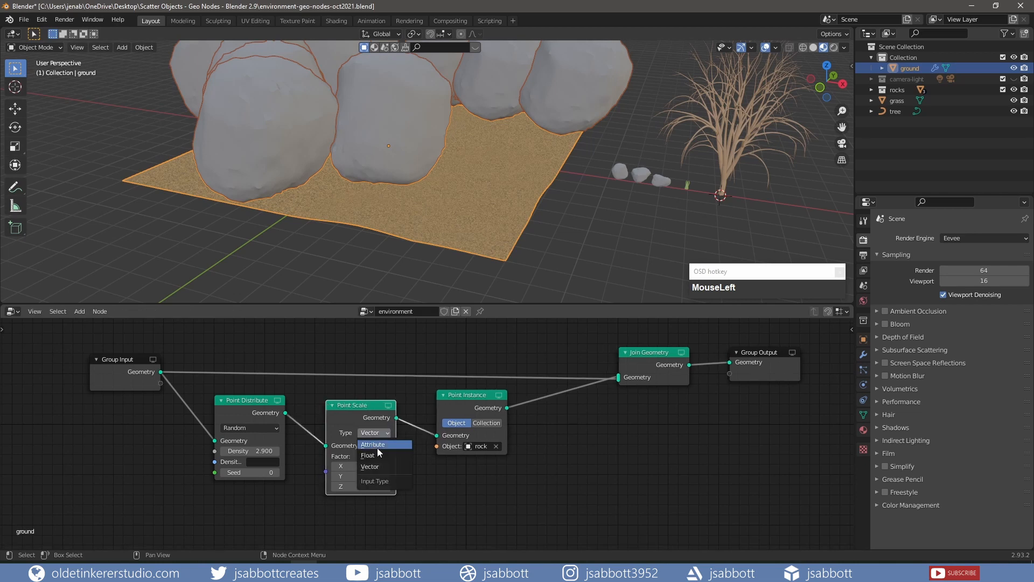
{"action": "left_click", "coordinate": [377, 447]}
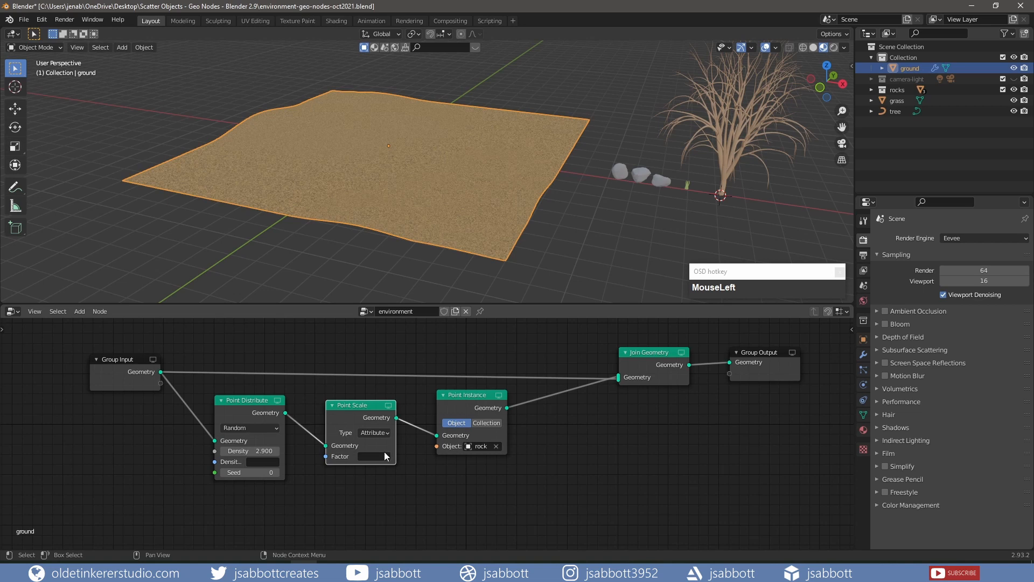
{"action": "left_click", "coordinate": [371, 455]}
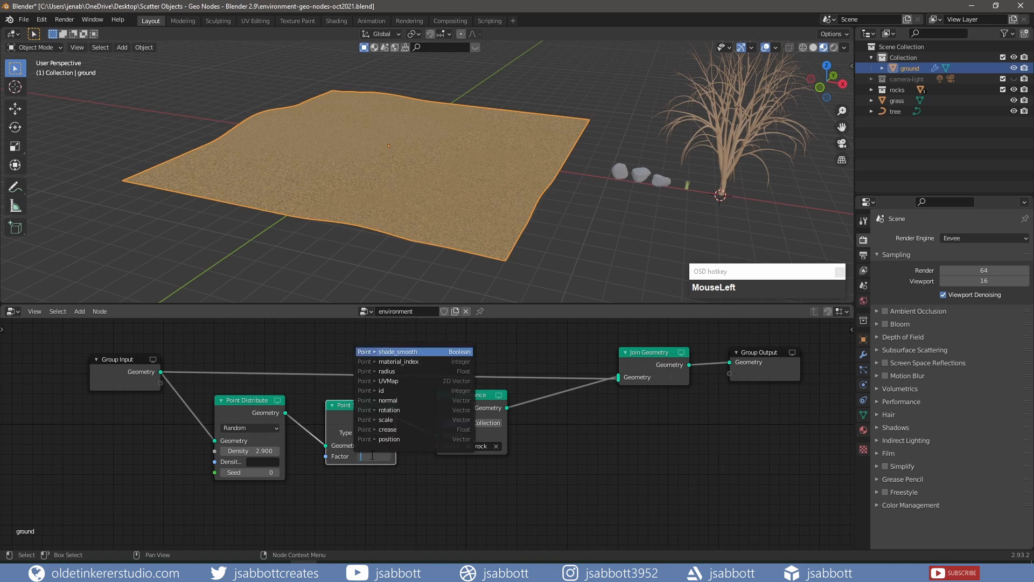
{"action": "left_click", "coordinate": [409, 419]}
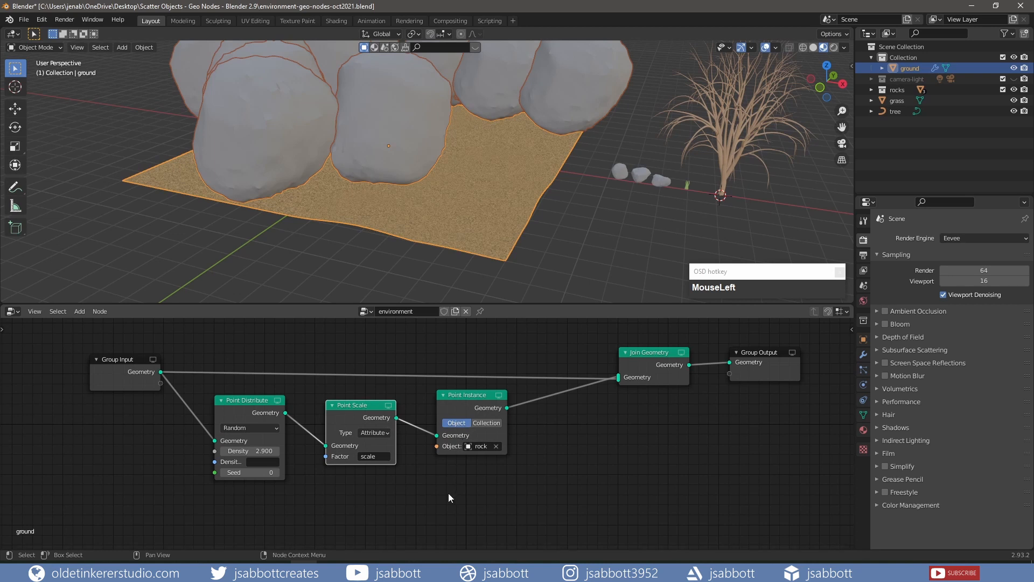
Step: Switch the Point Scale node's type to Float and set its factor to 0.2
{"action": "left_click", "coordinate": [389, 434]}
{"action": "left_click", "coordinate": [386, 457]}
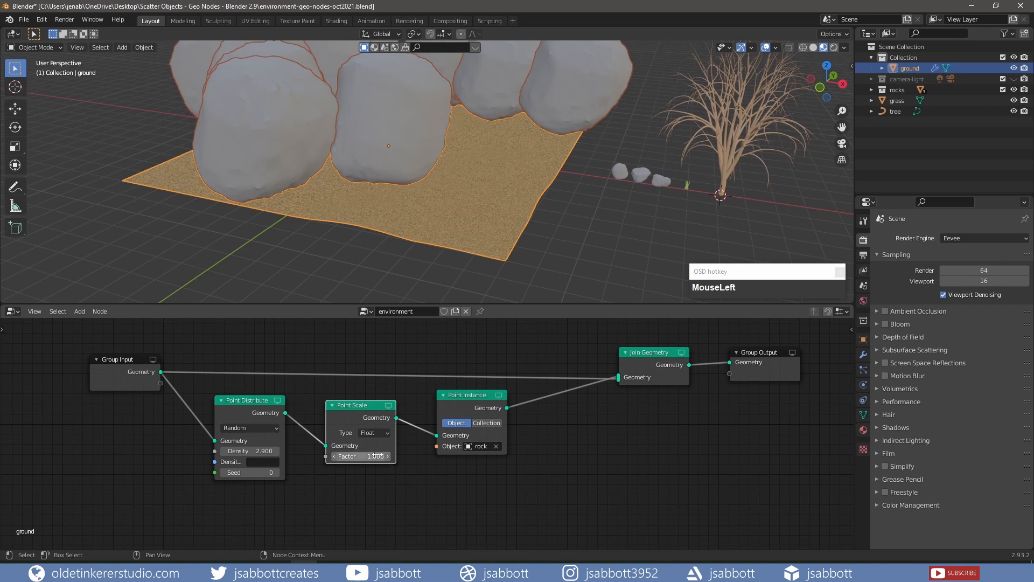
{"action": "left_click_drag", "start_coordinate": [375, 456], "coordinate": [336, 457]}
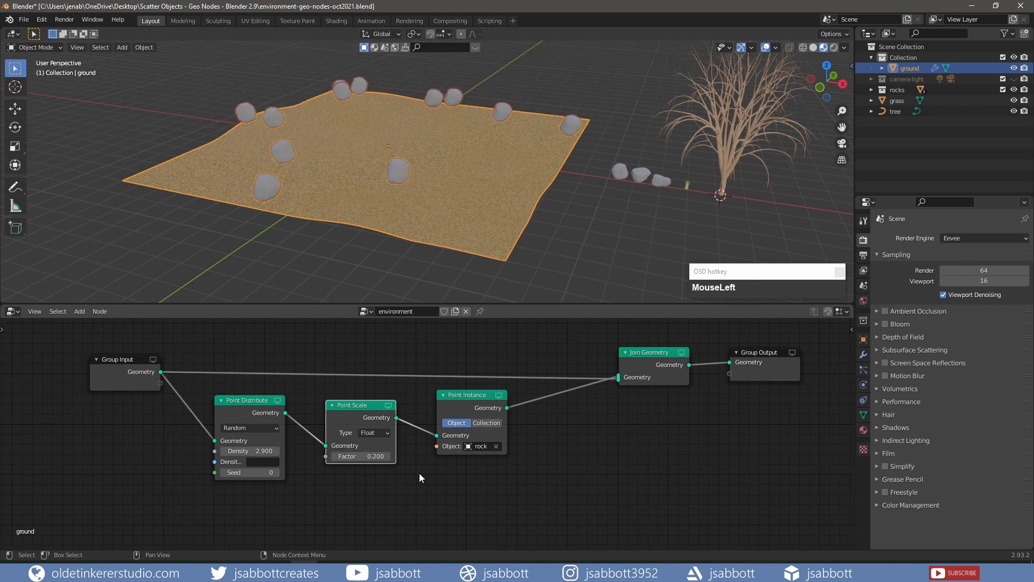
Step: Switch the Point Scale type to Vector and set its factors to 0.5 in X and Y and 1 in Z
{"action": "left_click", "coordinate": [389, 435]}
{"action": "left_click", "coordinate": [377, 464]}
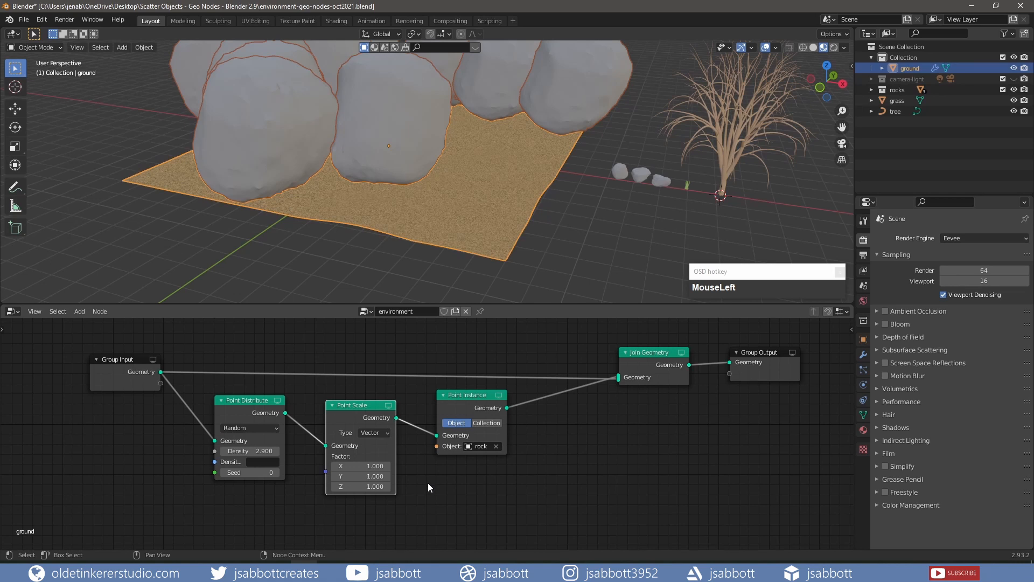
{"action": "left_click", "coordinate": [361, 466]}
{"action": "type", "text": "0.5"}
{"action": "key", "text": "Return"}
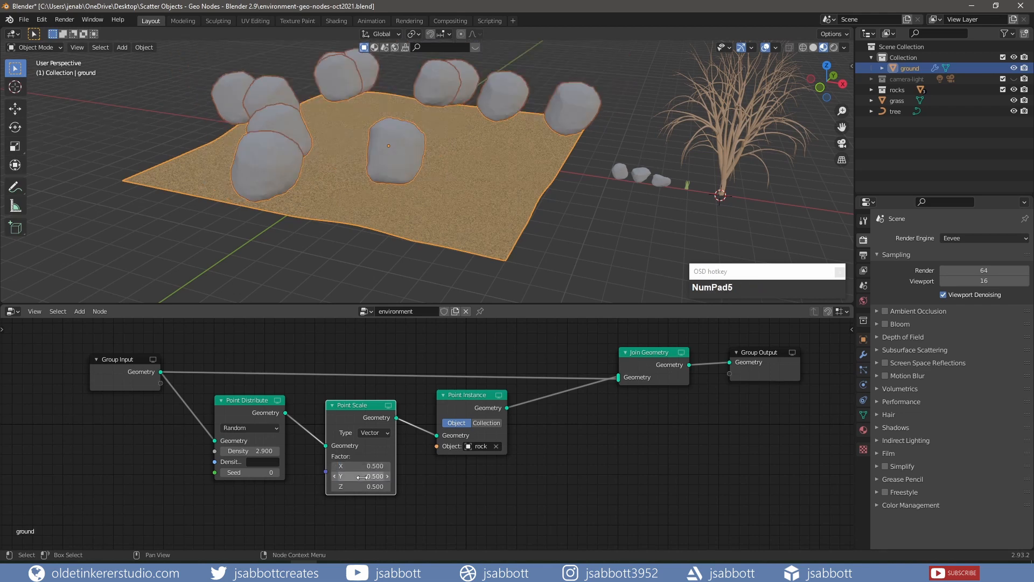
{"action": "left_click", "coordinate": [365, 487]}
{"action": "type", "text": "1"}
{"action": "key", "text": "Return"}
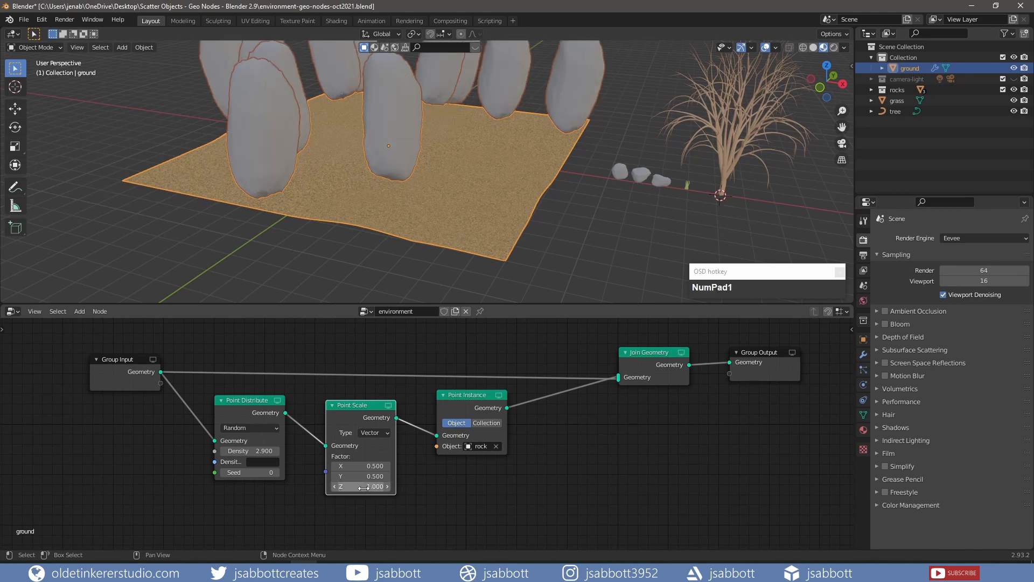
{"action": "left_click", "coordinate": [428, 490]}
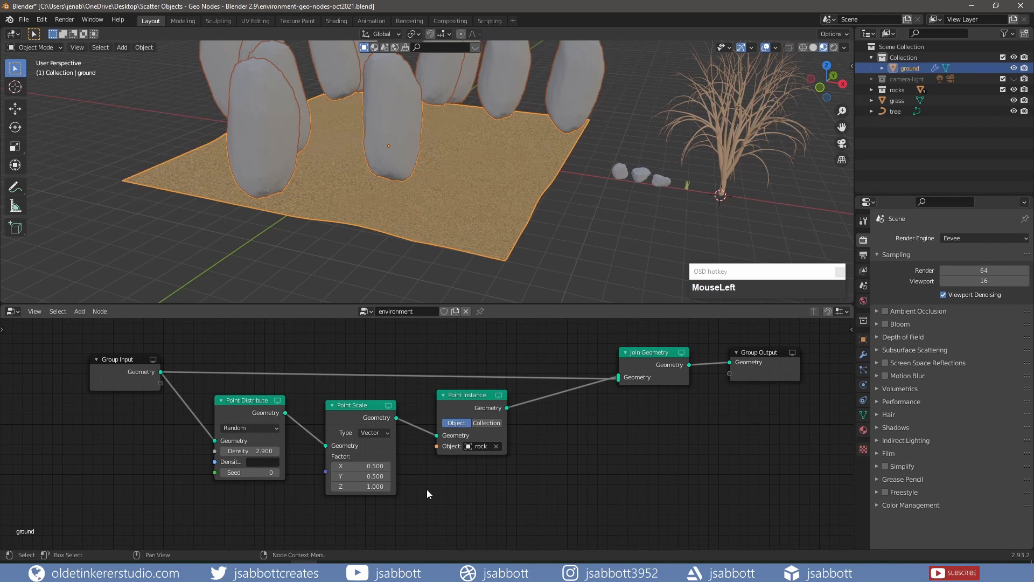
Step: Replace the Point Scale node with an Attribute Randomize node linked between Point Distribute and Point Instance
{"action": "left_click", "coordinate": [355, 406]}
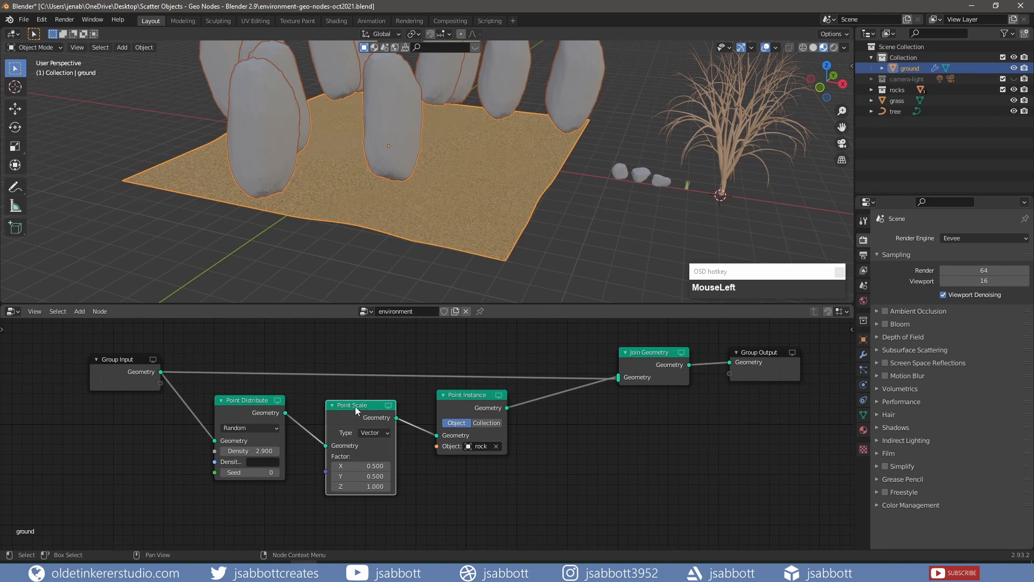
{"action": "key", "text": "x"}
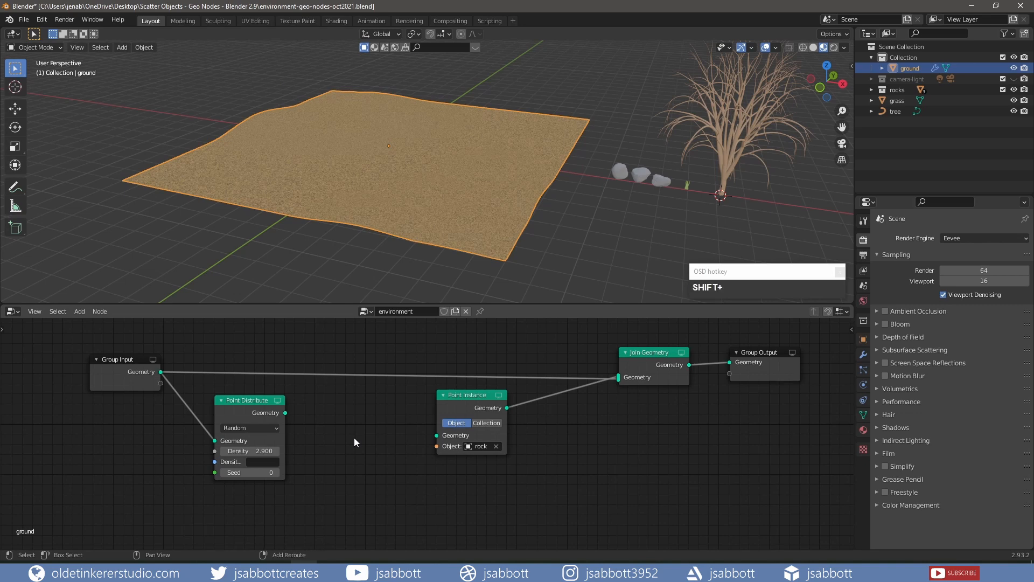
{"action": "key", "text": "shift+a"}
{"action": "mouse_move", "coordinate": [351, 373]}
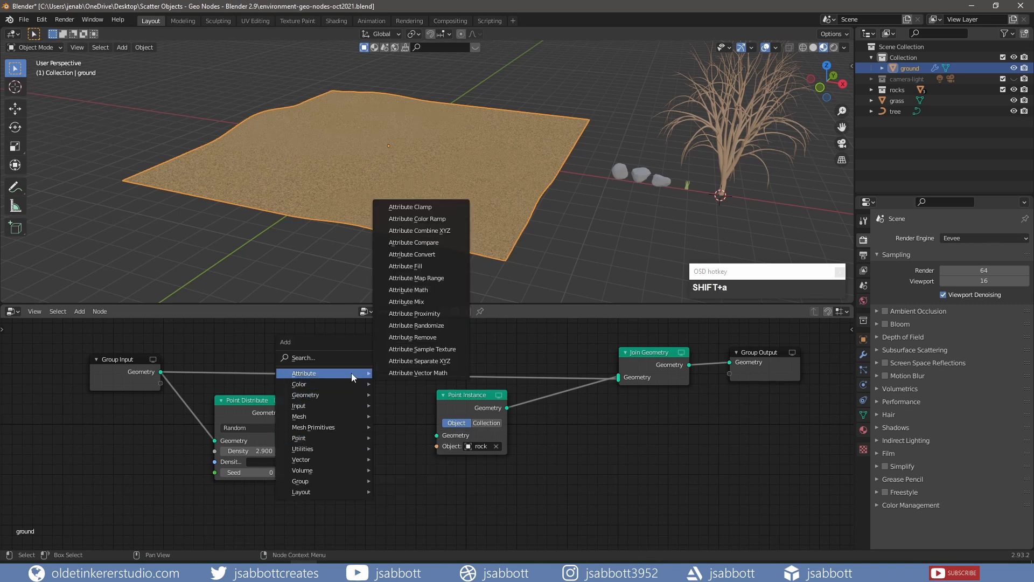
{"action": "left_click", "coordinate": [427, 327]}
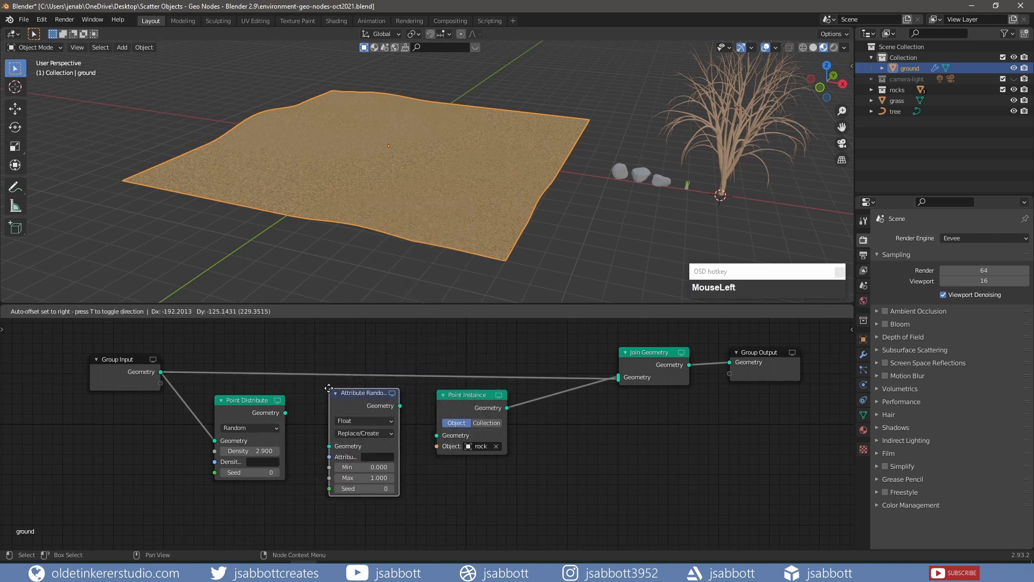
{"action": "left_click", "coordinate": [306, 397]}
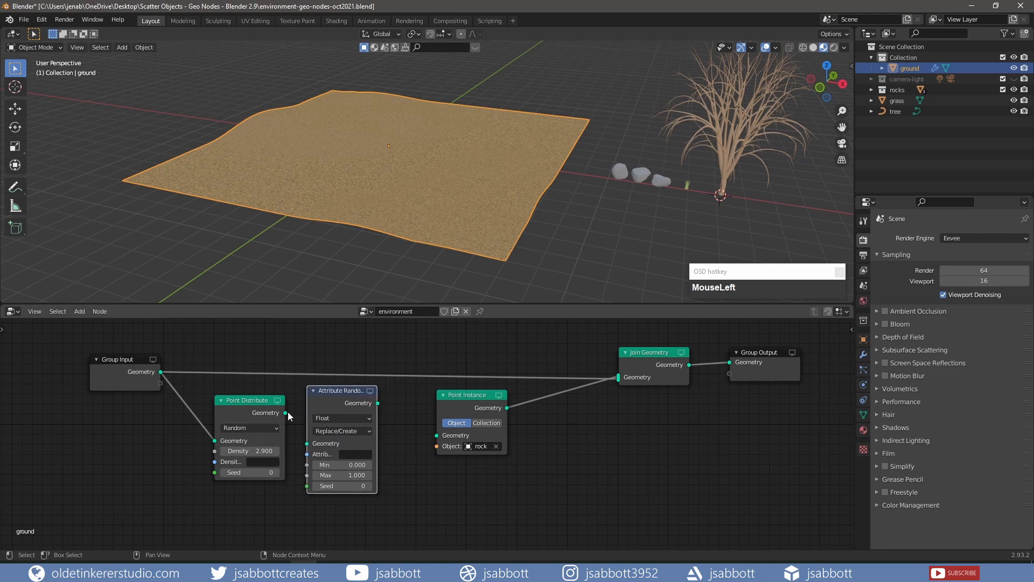
{"action": "left_click_drag", "start_coordinate": [287, 413], "coordinate": [307, 443]}
{"action": "left_click_drag", "start_coordinate": [378, 403], "coordinate": [436, 435]}
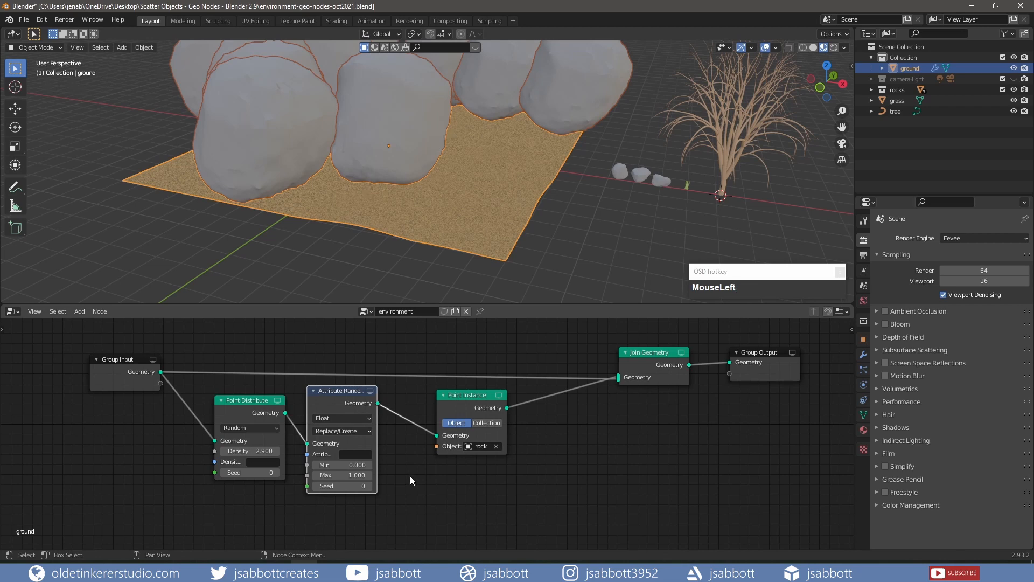
Step: Try the Integer and Boolean data types on the Attribute Randomize node and settle on Vector
{"action": "scroll", "coordinate": [449, 151], "scroll_direction": "down", "scroll_amount": 2}
{"action": "middle_click_drag", "start_coordinate": [446, 143], "coordinate": [446, 180], "text": "shift"}
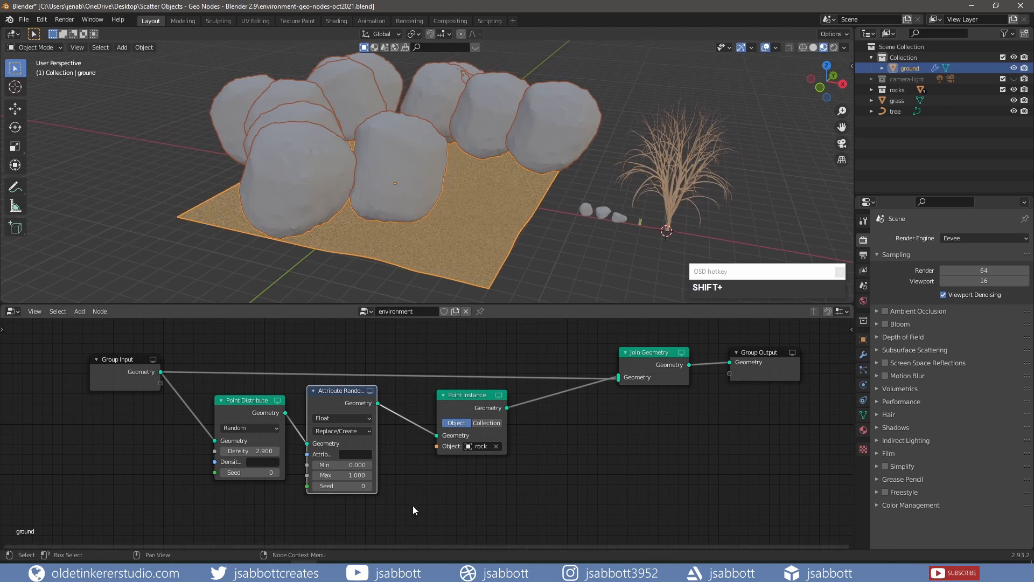
{"action": "left_click", "coordinate": [370, 418]}
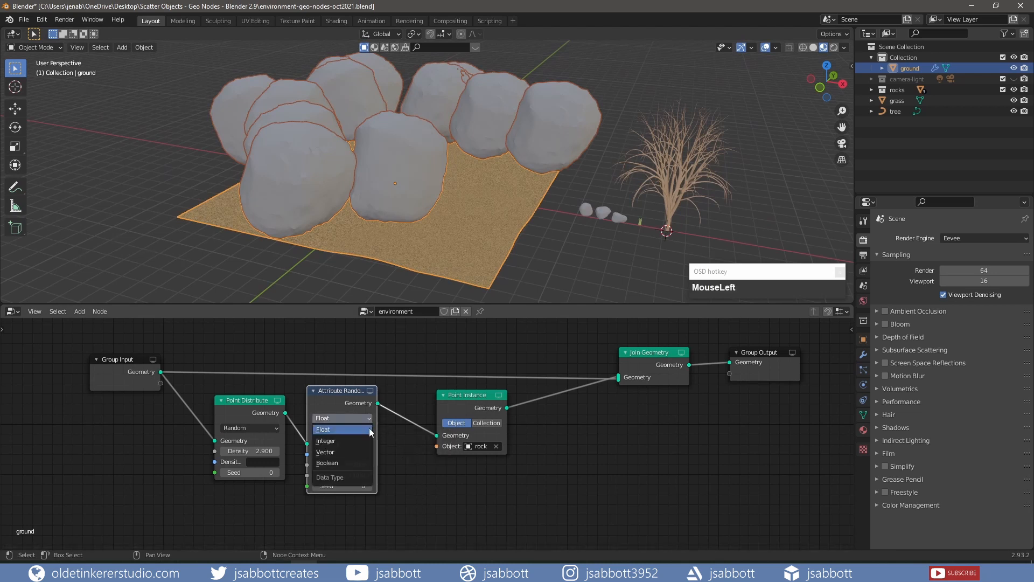
{"action": "left_click", "coordinate": [360, 442]}
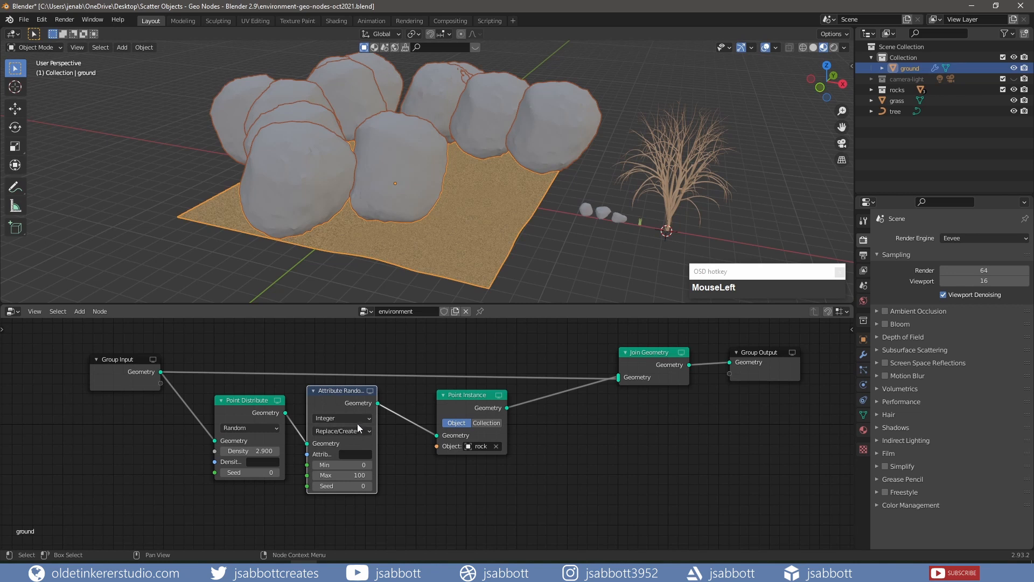
{"action": "left_click", "coordinate": [354, 419]}
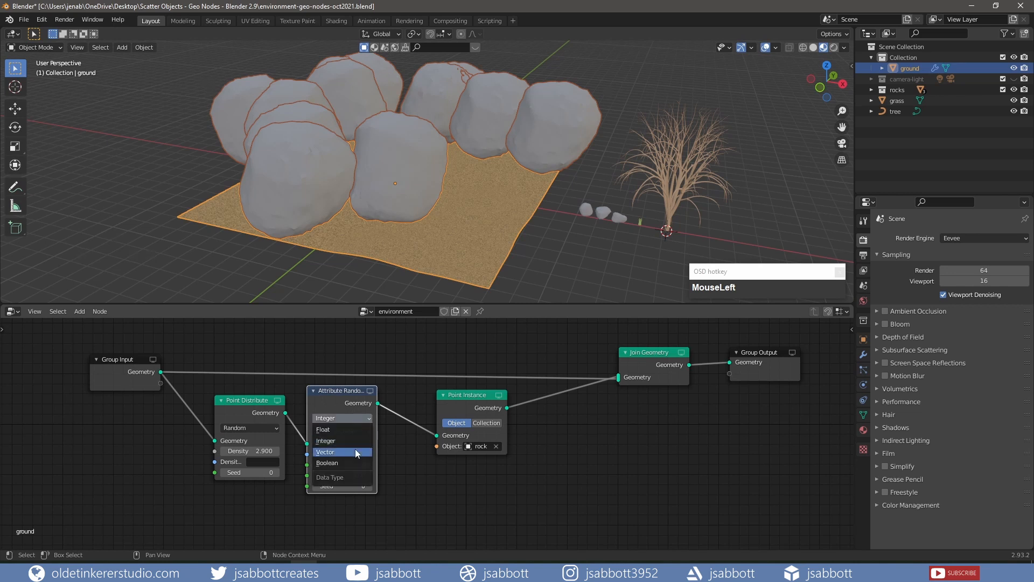
{"action": "left_click", "coordinate": [356, 451]}
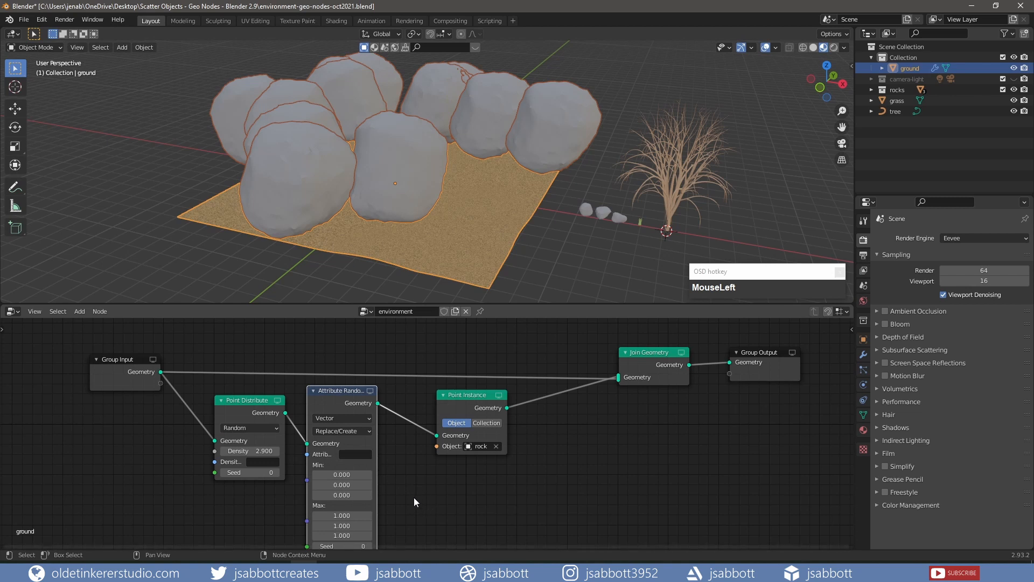
{"action": "left_click", "coordinate": [334, 418]}
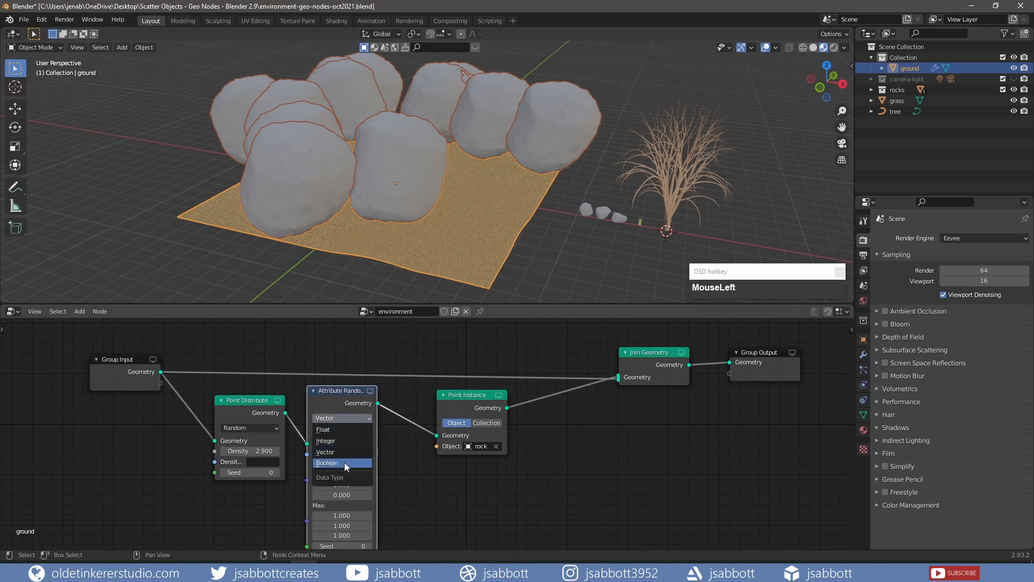
{"action": "left_click", "coordinate": [344, 462]}
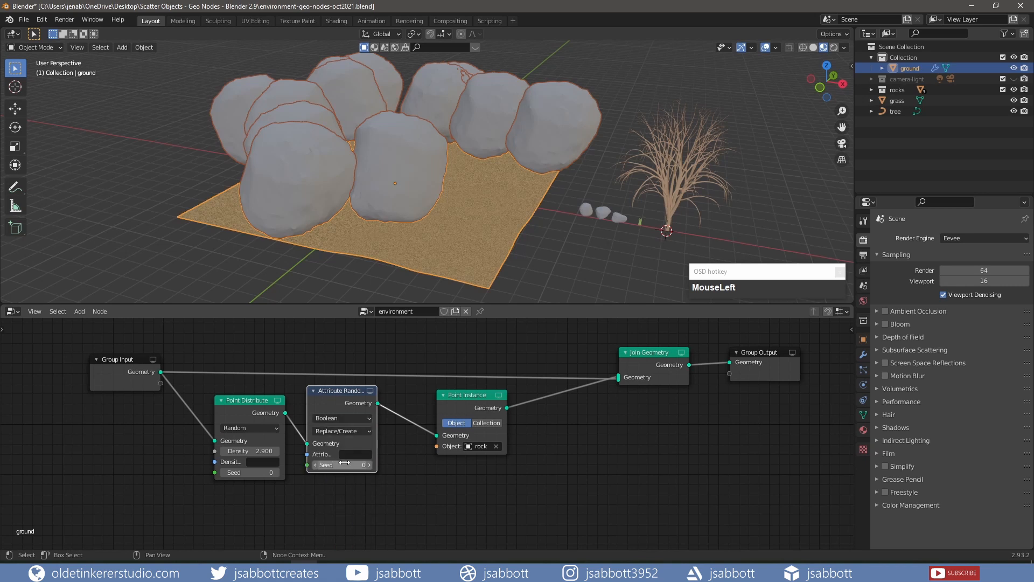
{"action": "left_click", "coordinate": [340, 420]}
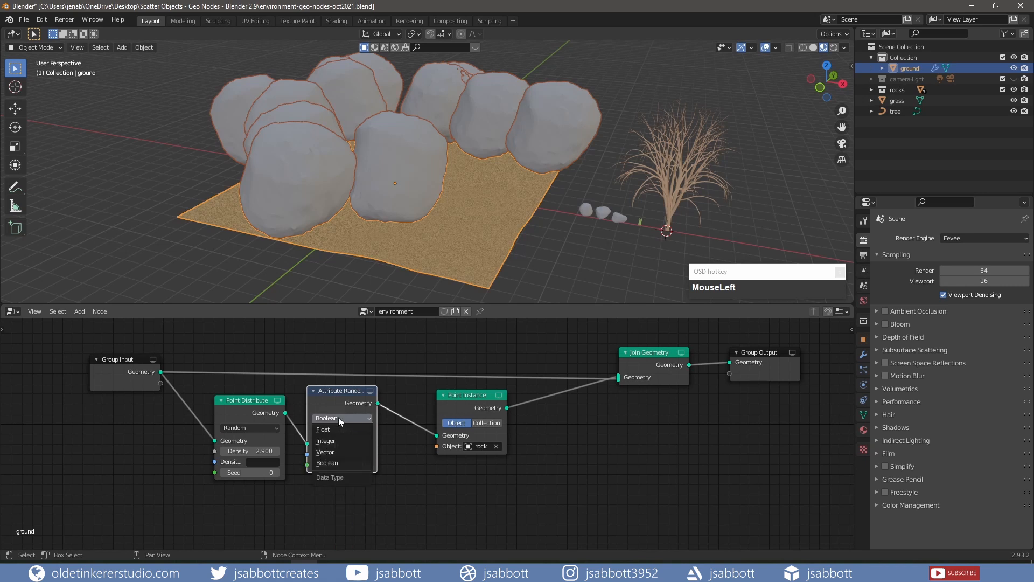
{"action": "left_click", "coordinate": [337, 450]}
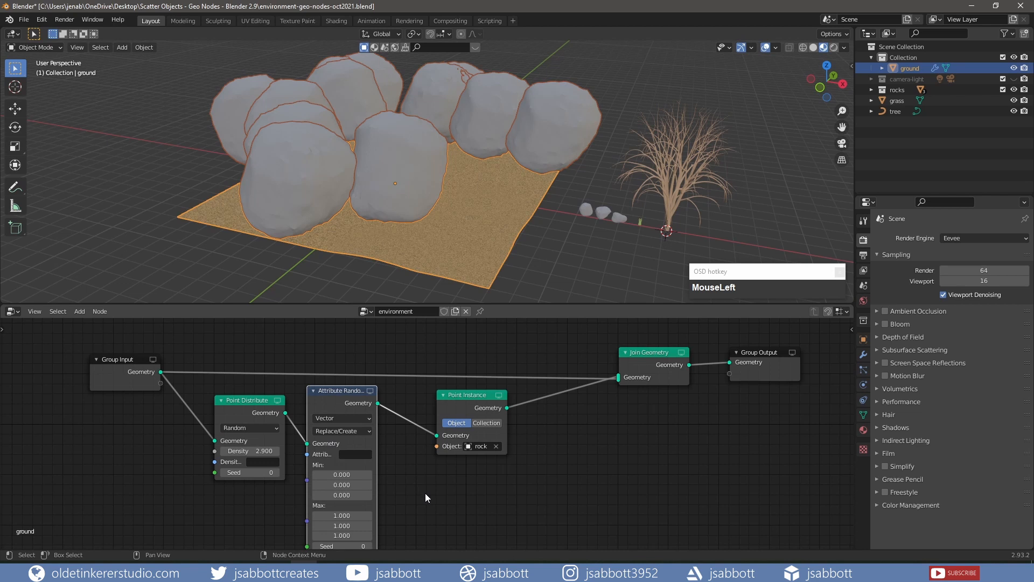
Step: Try the Add, Subtract and Multiply operations on the Attribute Randomize node and return it to Replace/Create
{"action": "middle_click_drag", "start_coordinate": [419, 491], "coordinate": [410, 460], "text": "shift"}
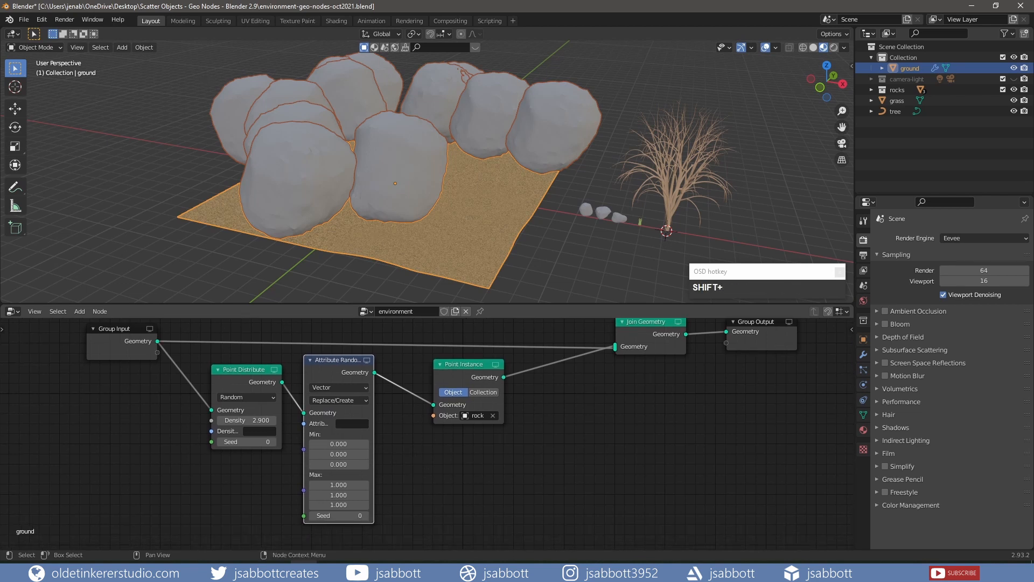
{"action": "scroll", "coordinate": [410, 460], "scroll_direction": "down", "scroll_amount": 1}
{"action": "left_click", "coordinate": [366, 400]}
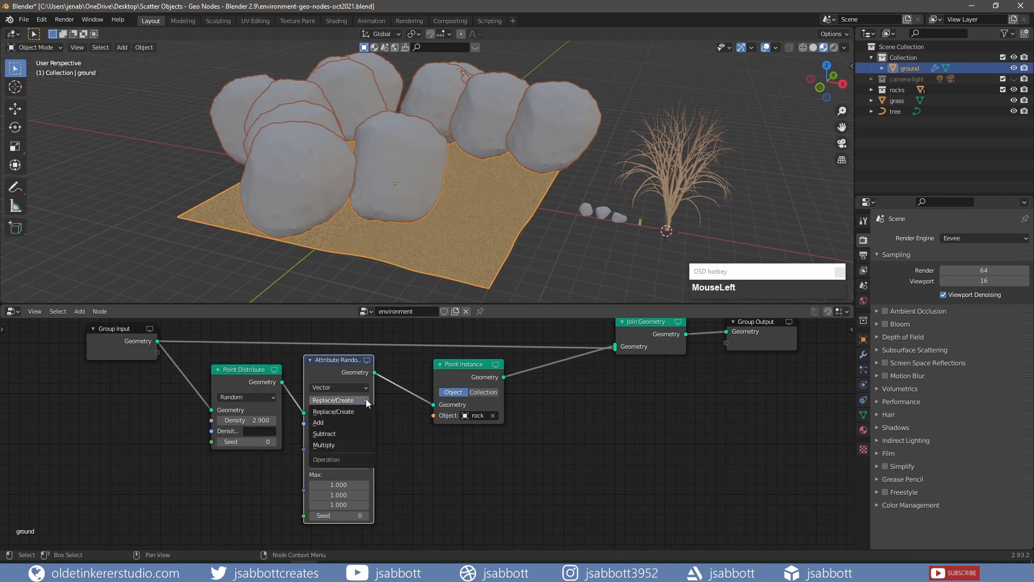
{"action": "left_click", "coordinate": [358, 423]}
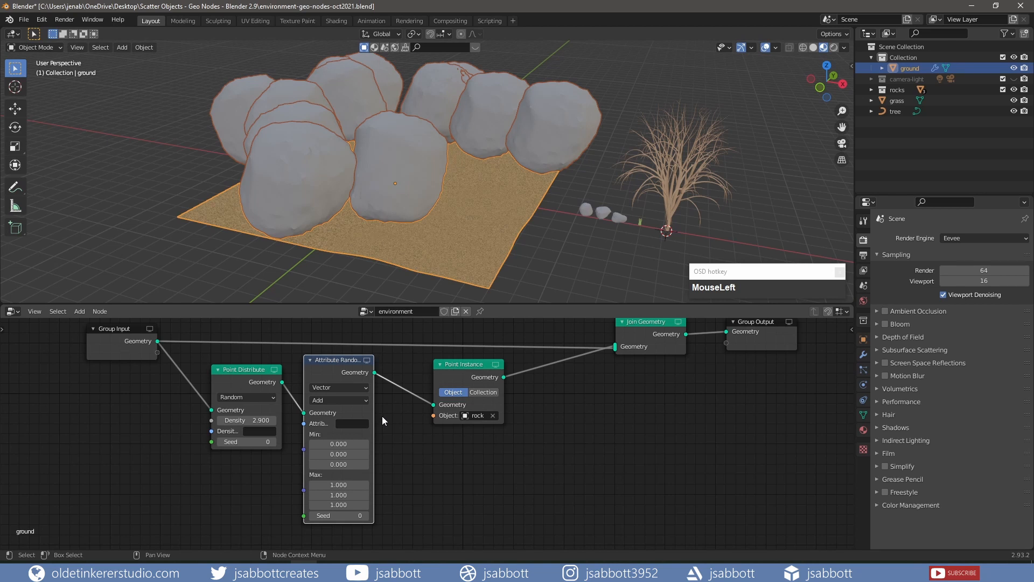
{"action": "left_click", "coordinate": [364, 399]}
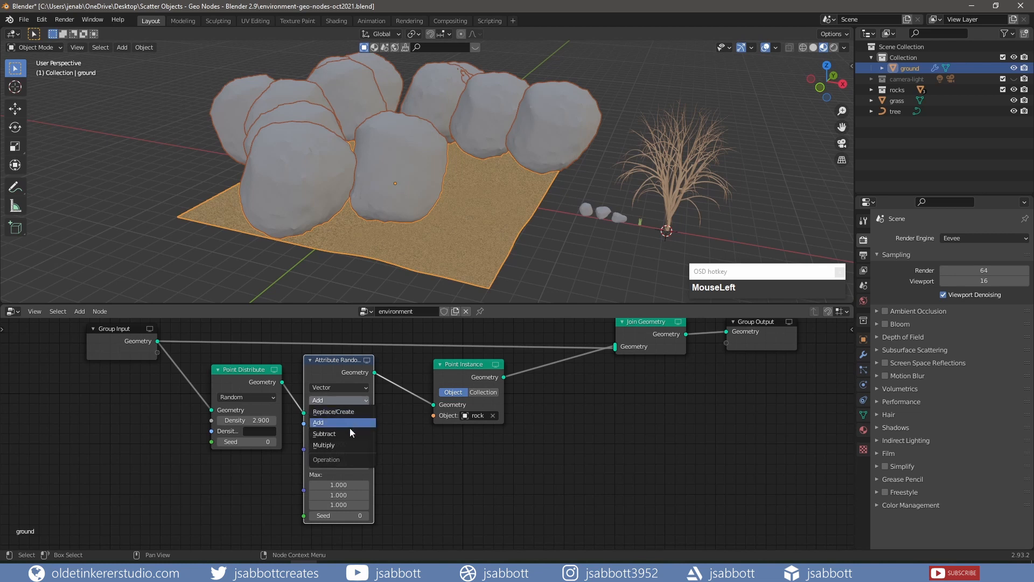
{"action": "left_click", "coordinate": [349, 435]}
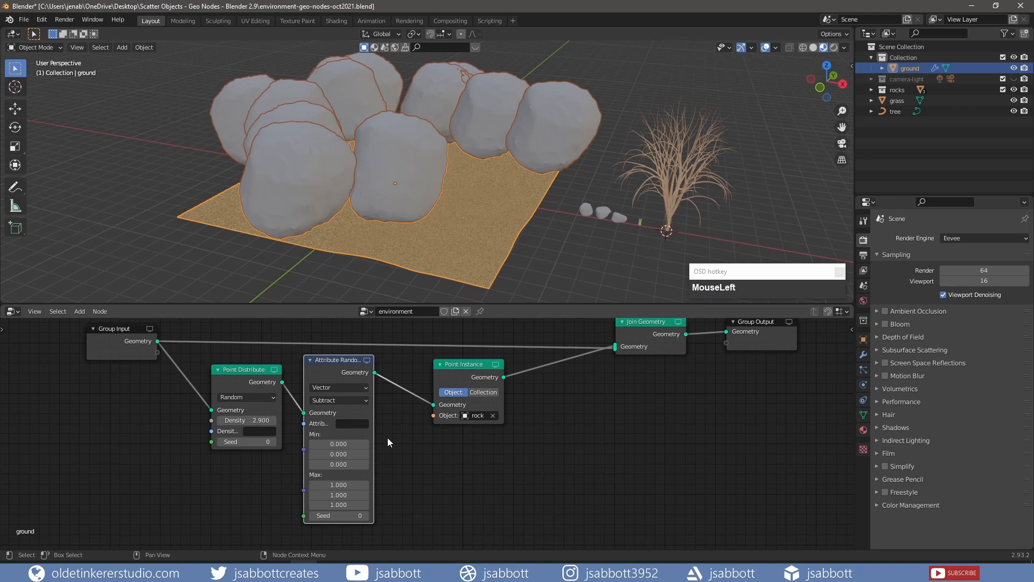
{"action": "left_click", "coordinate": [363, 400]}
{"action": "left_click", "coordinate": [353, 445]}
{"action": "left_click", "coordinate": [340, 400]}
{"action": "left_click", "coordinate": [339, 411]}
Step: Set the attribute of the Attribute Randomize node to "scale"
{"action": "left_click", "coordinate": [355, 424]}
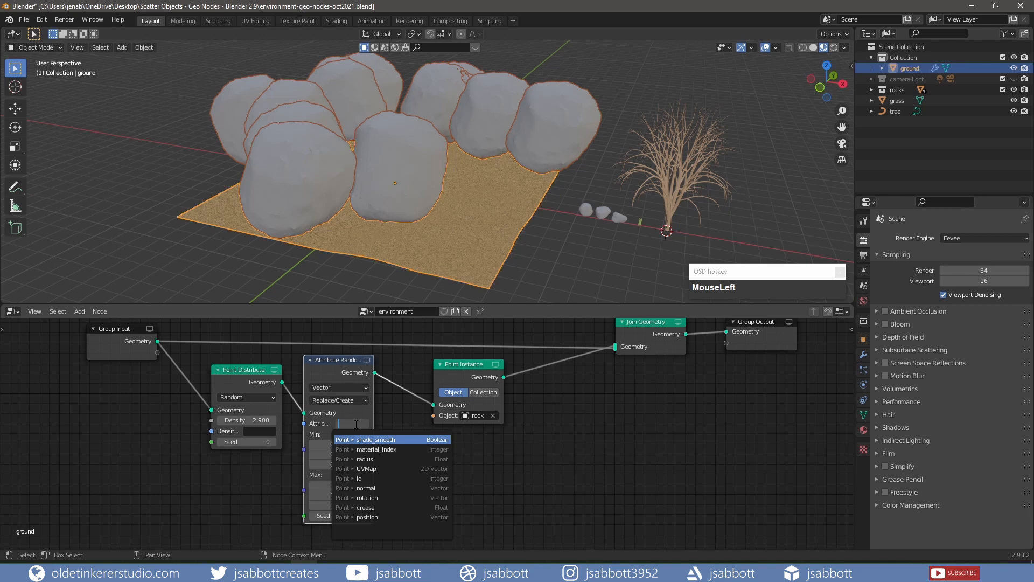
{"action": "type", "text": "scale"}
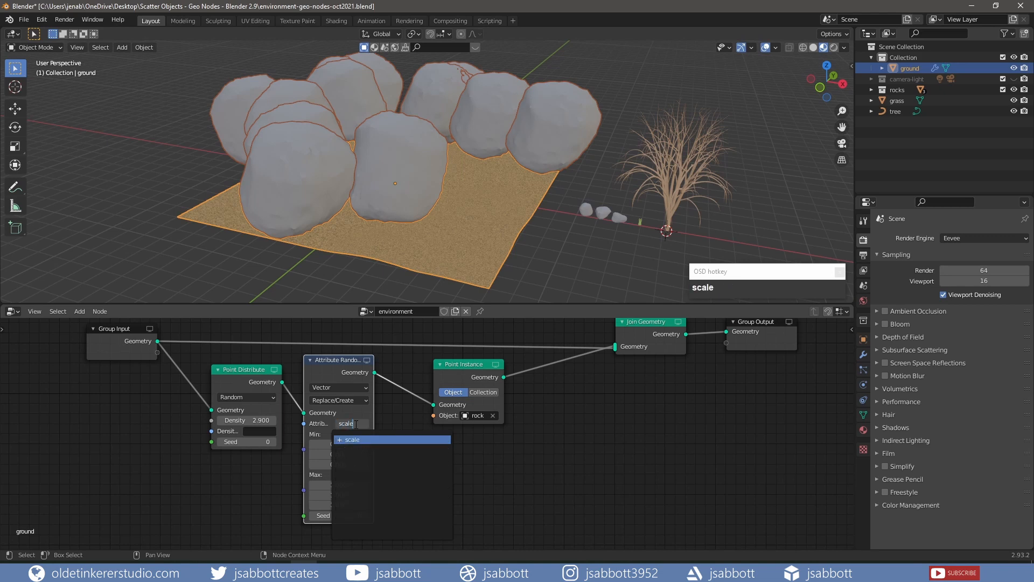
{"action": "key", "text": "Return"}
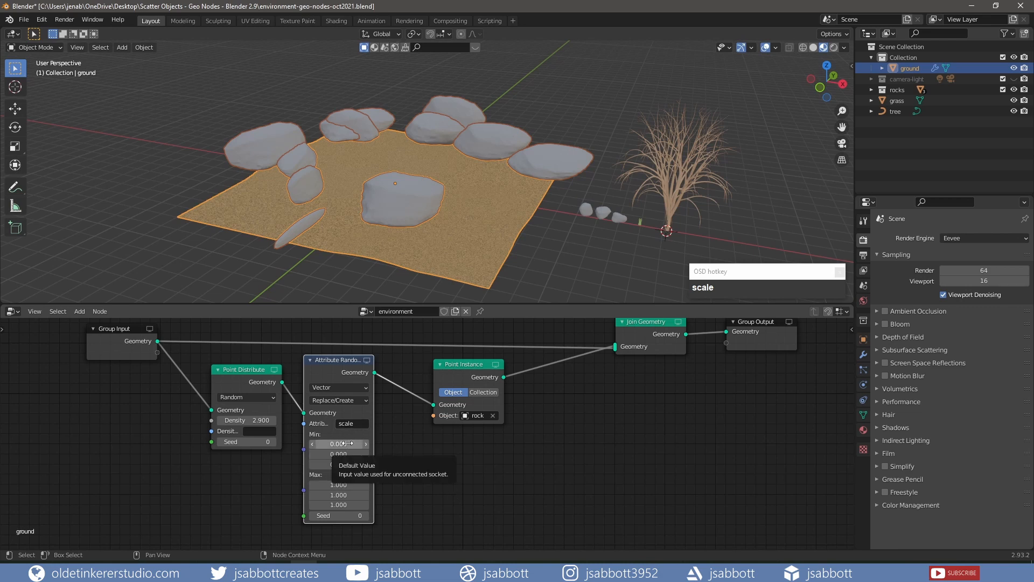
Step: Try a random scale range with a minimum of 0.2 and a maximum of 5 on all axes, and undo the maximum
{"action": "left_click_drag", "start_coordinate": [344, 444], "coordinate": [349, 444]}
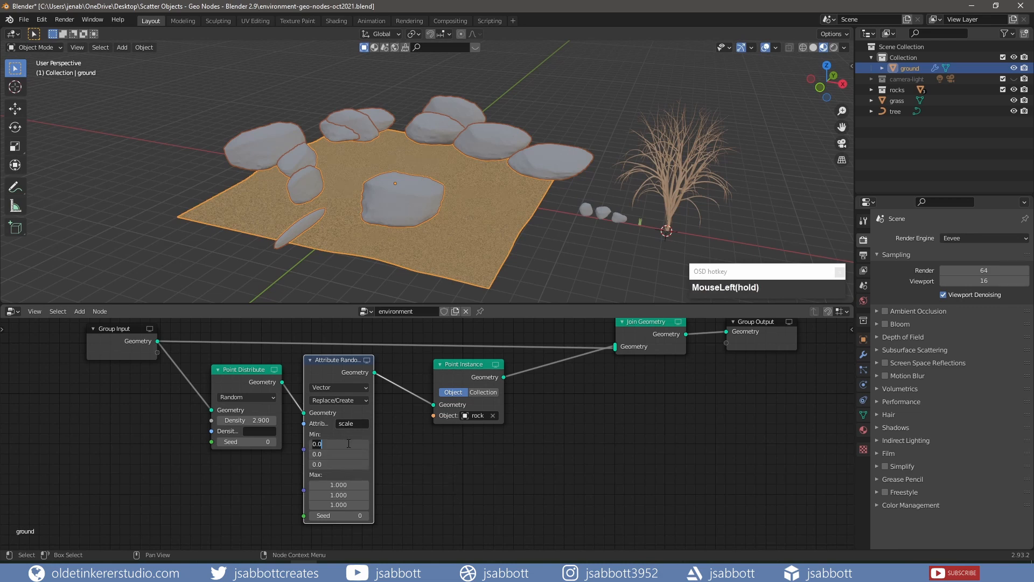
{"action": "type", "text": ".2"}
{"action": "key", "text": "Return"}
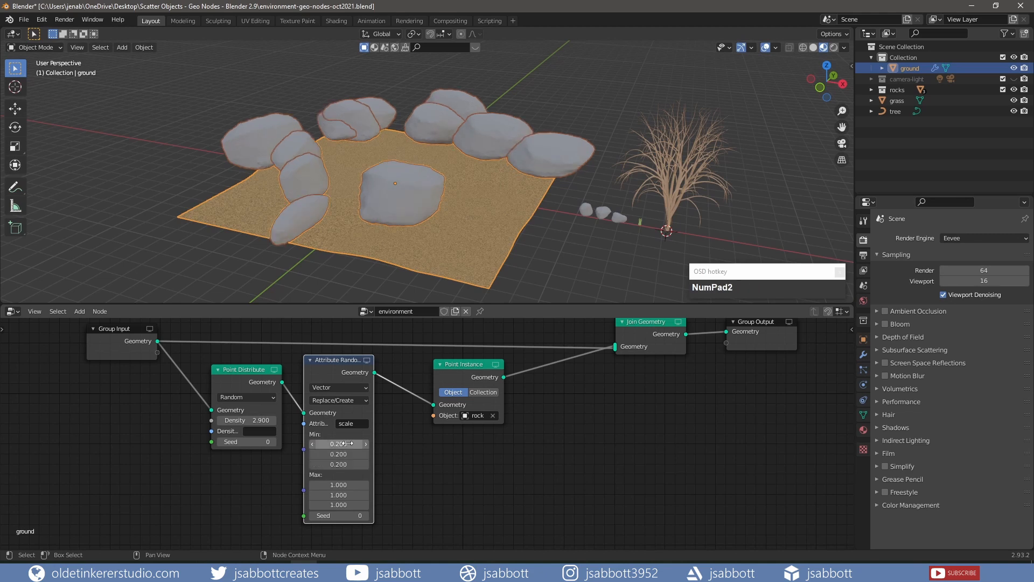
{"action": "left_click", "coordinate": [345, 485]}
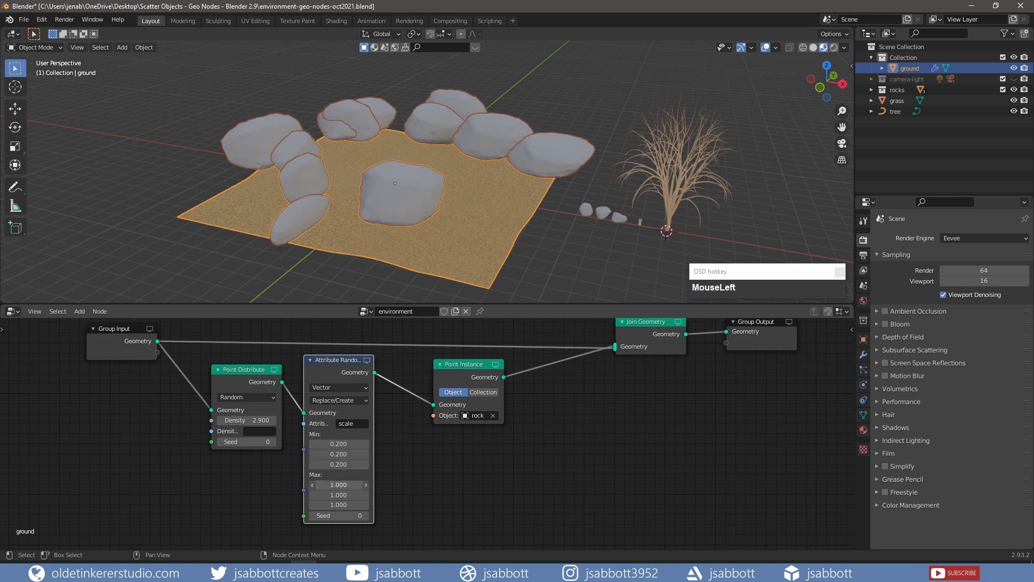
{"action": "left_click_drag", "start_coordinate": [344, 485], "coordinate": [341, 485]}
{"action": "type", "text": "5"}
{"action": "key", "text": "Return"}
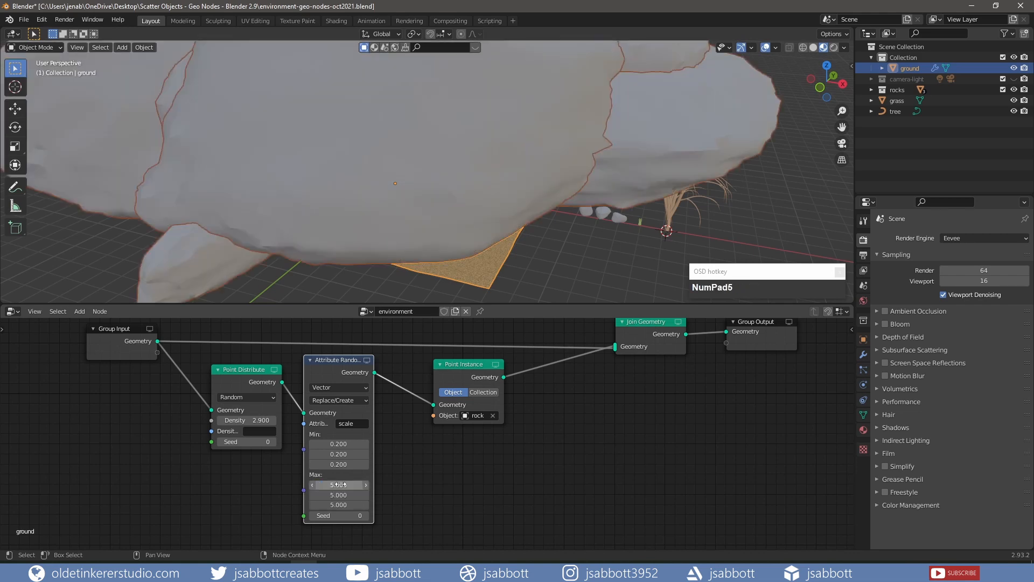
{"action": "key", "text": "ctrl+z"}
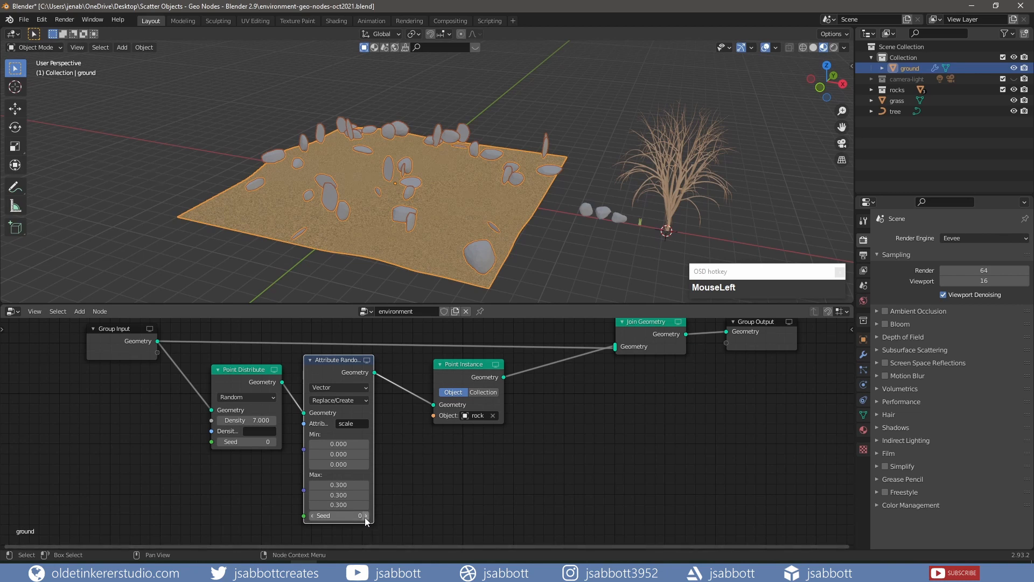
Step: Try seeds up to 3 for the random rock scale and settle on seed 1
{"action": "left_click", "coordinate": [366, 517]}
{"action": "left_click", "coordinate": [366, 517]}
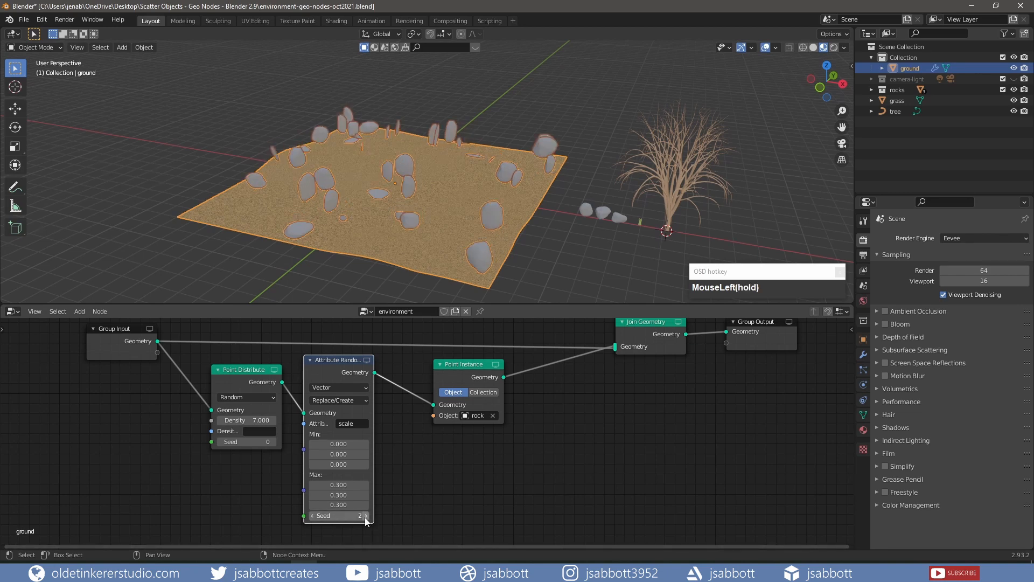
{"action": "left_click", "coordinate": [366, 516]}
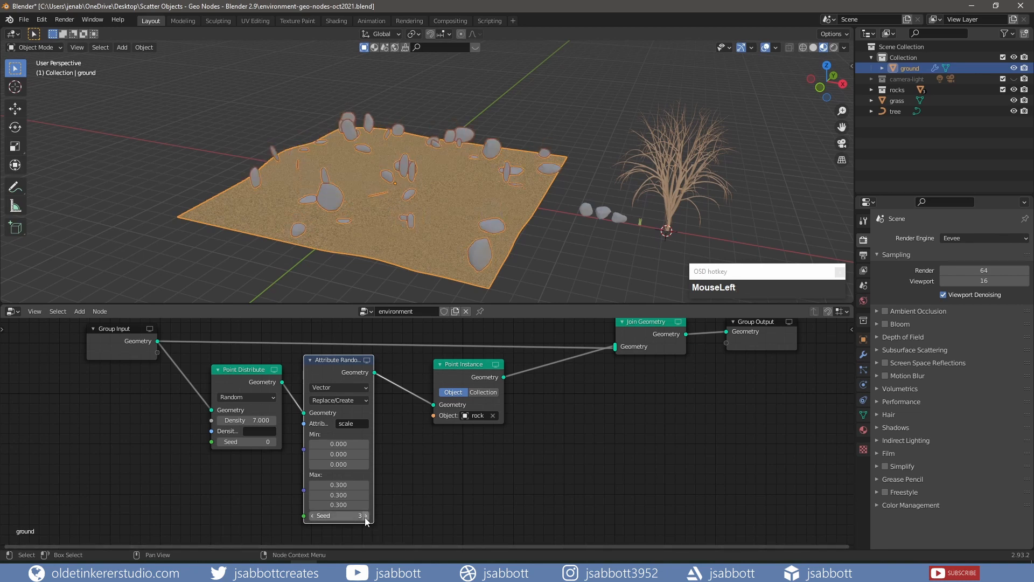
{"action": "left_click", "coordinate": [312, 515]}
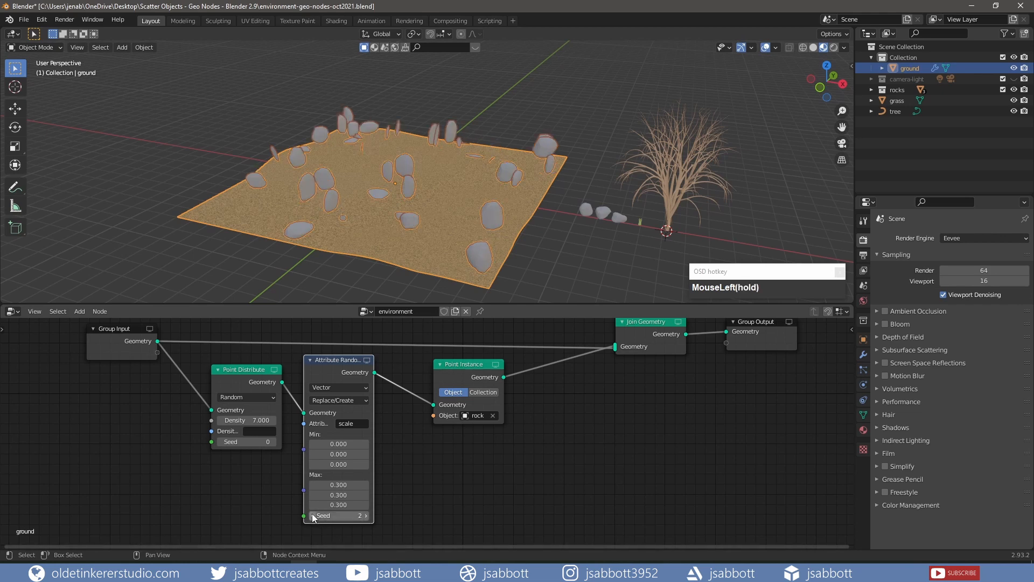
{"action": "left_click", "coordinate": [313, 515]}
Step: Duplicate the Attribute Randomize node, insert the copy before Point Instance, and set its attribute to "rotation"
{"action": "left_click_drag", "start_coordinate": [464, 366], "coordinate": [547, 361]}
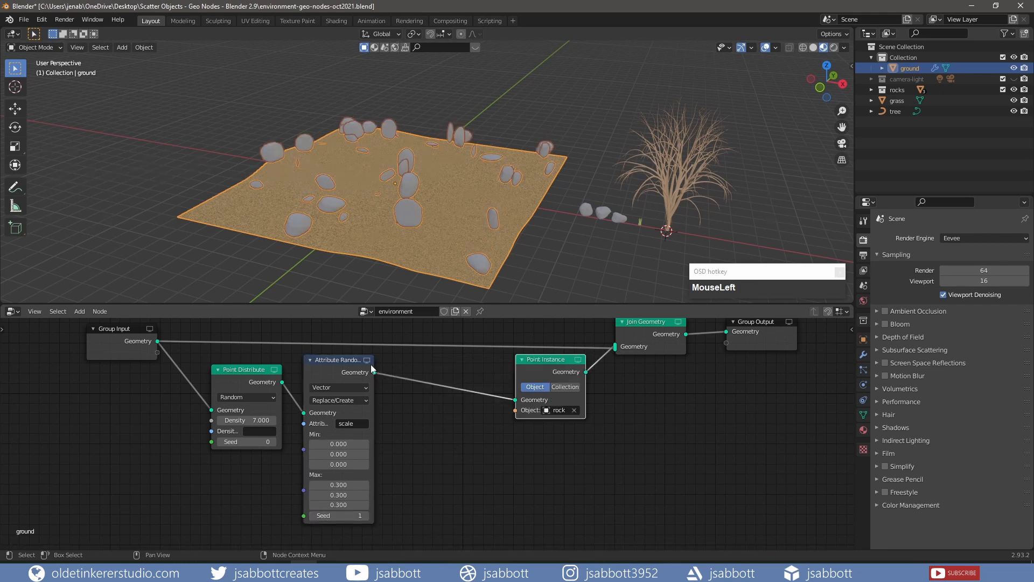
{"action": "left_click", "coordinate": [337, 362]}
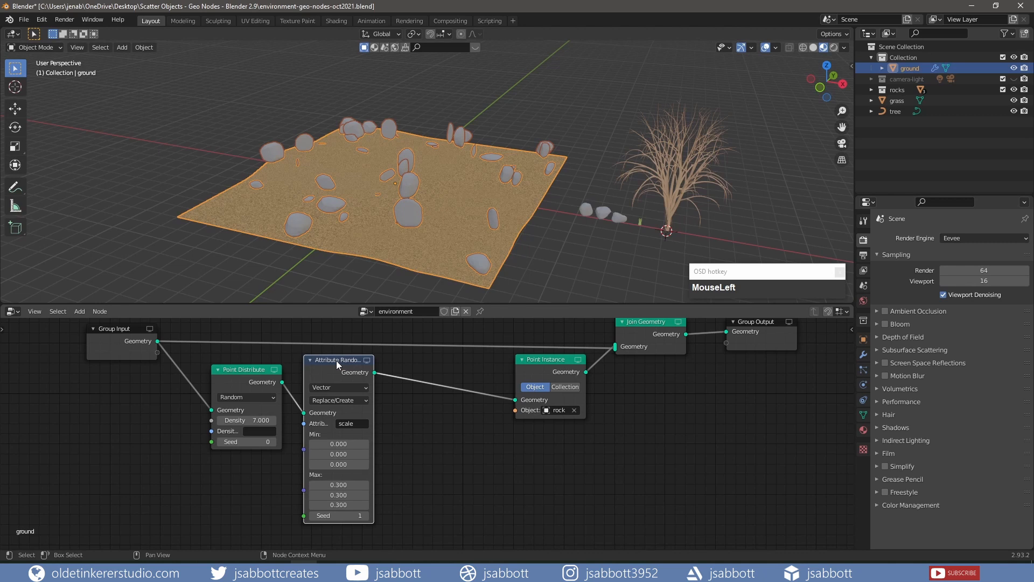
{"action": "key", "text": "shift+d"}
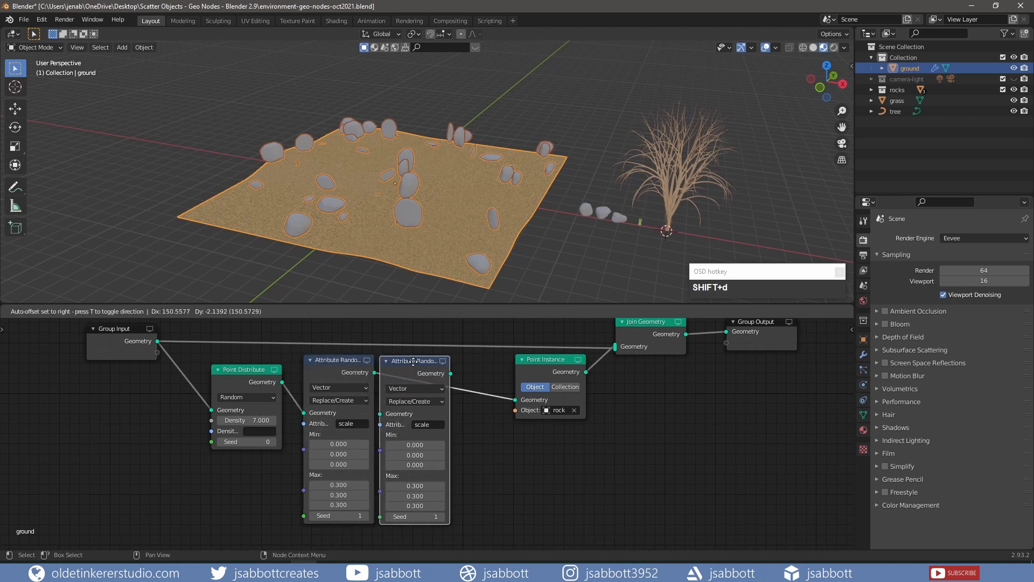
{"action": "left_click", "coordinate": [448, 359]}
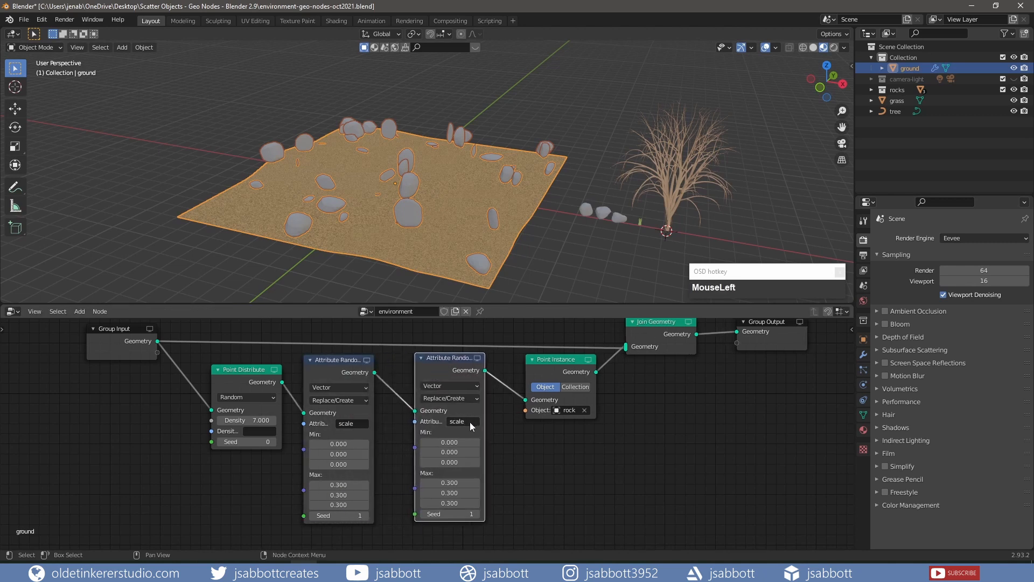
{"action": "left_click", "coordinate": [471, 422]}
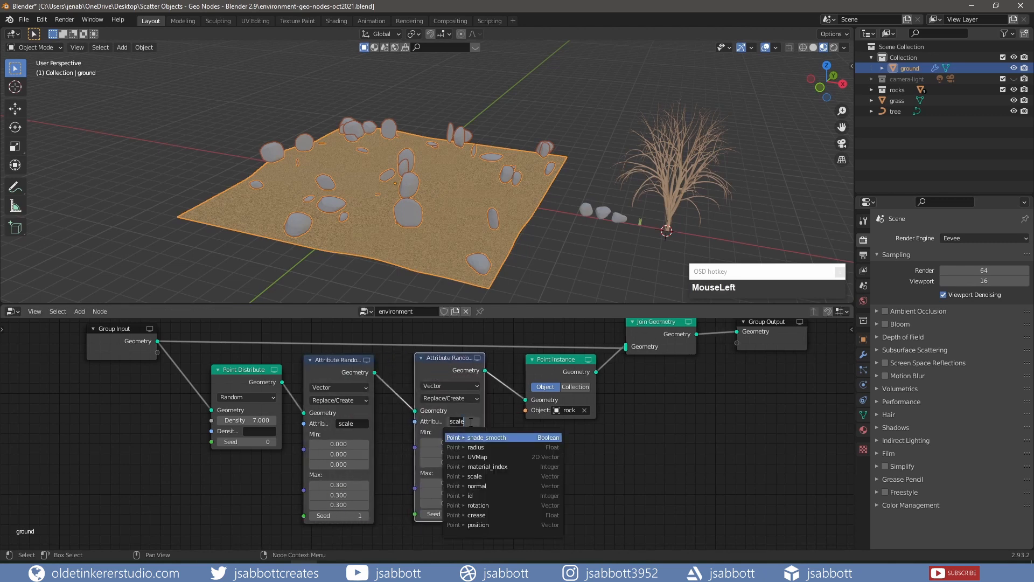
{"action": "left_click", "coordinate": [485, 505]}
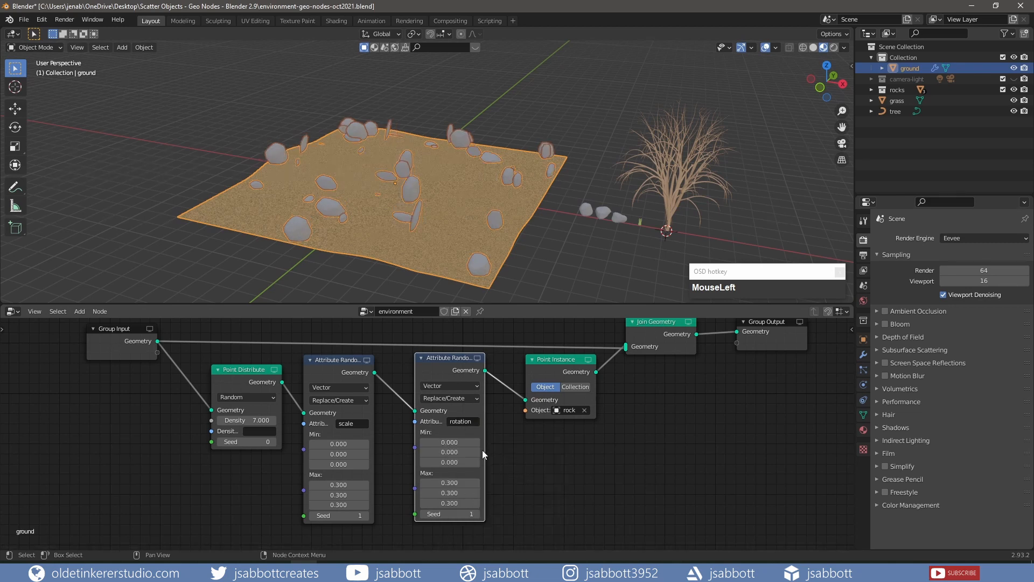
Step: Set the rotation randomization's maximum to 1 and its minimum to 0.1 on all three axes
{"action": "left_click", "coordinate": [455, 482]}
{"action": "type", "text": "1"}
{"action": "key", "text": "Return"}
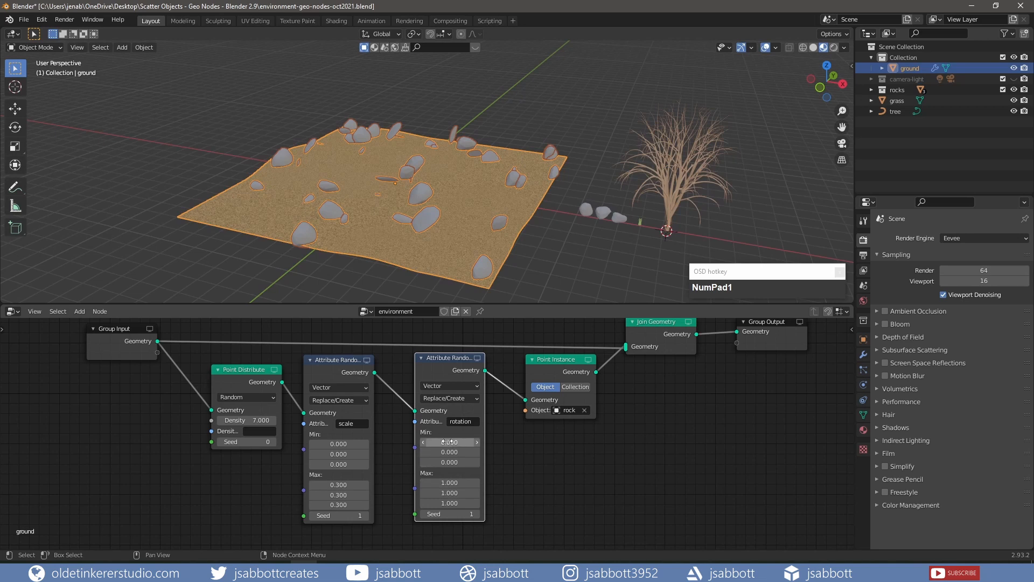
{"action": "left_click", "coordinate": [446, 442]}
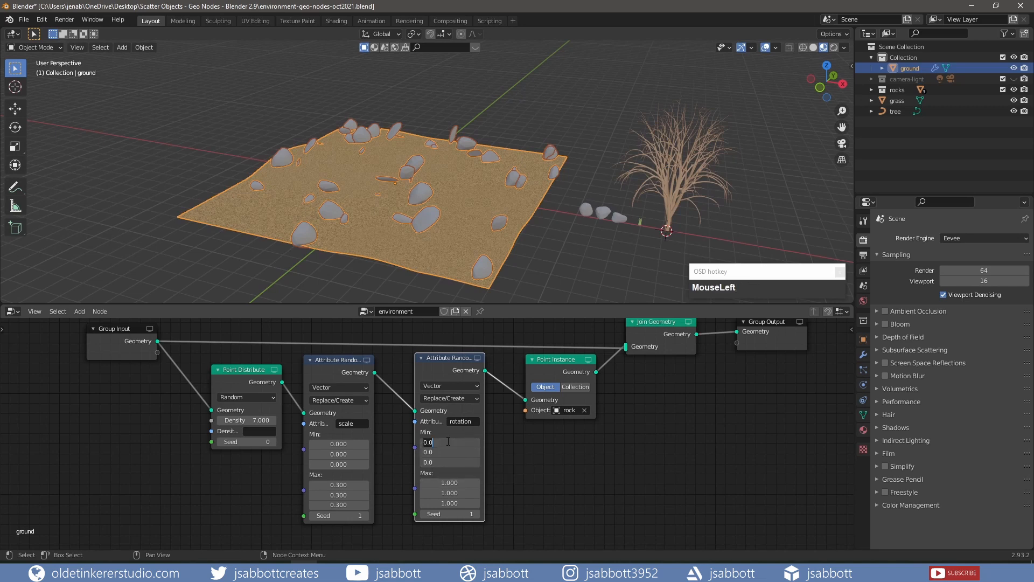
{"action": "type", "text": "0.1"}
{"action": "key", "text": "Return"}
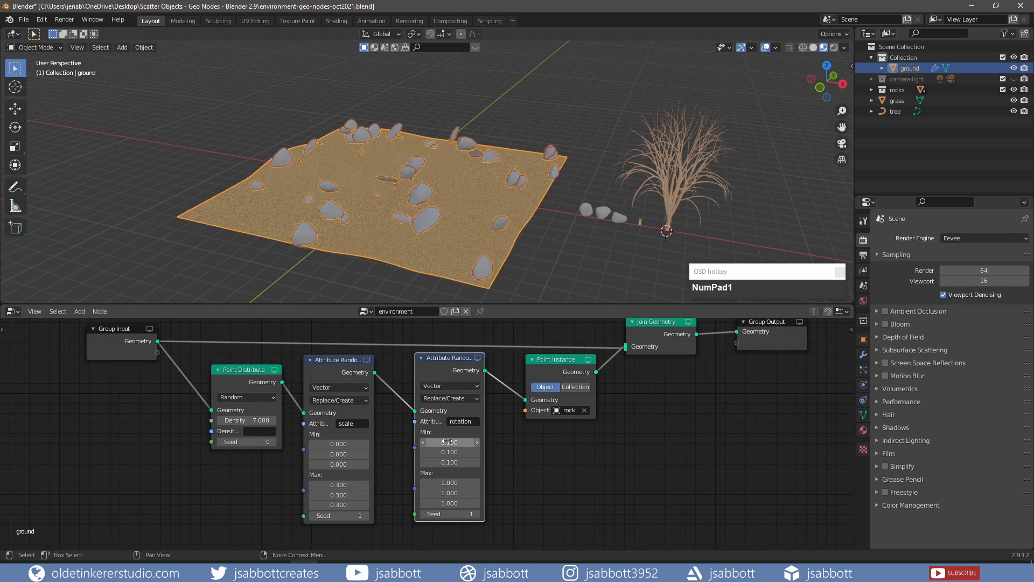
Step: Set the rock rotation randomization's minimum to 0.3 on all three axes
{"action": "left_click", "coordinate": [446, 442]}
{"action": "type", "text": "."}
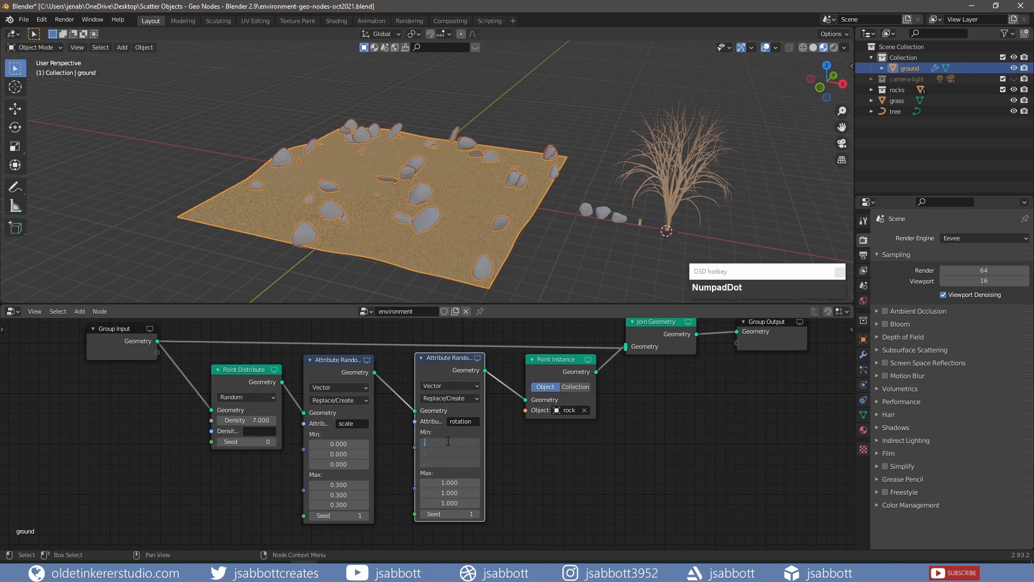
{"action": "type", "text": "3"}
{"action": "key", "text": "Return"}
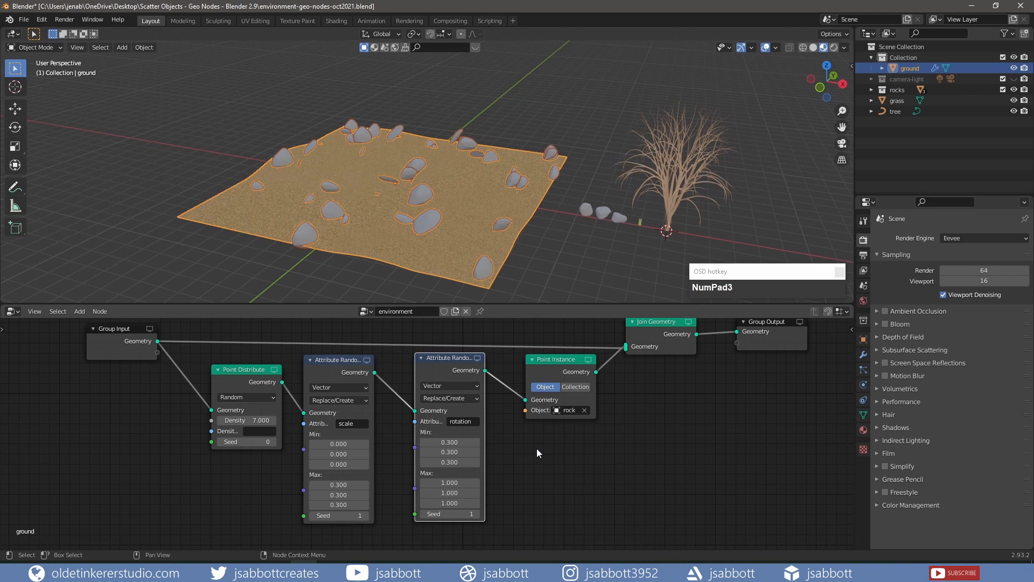
Step: Switch the Point Instance node to instance the rocks collection with Whole Collection disabled
{"action": "left_click", "coordinate": [576, 387]}
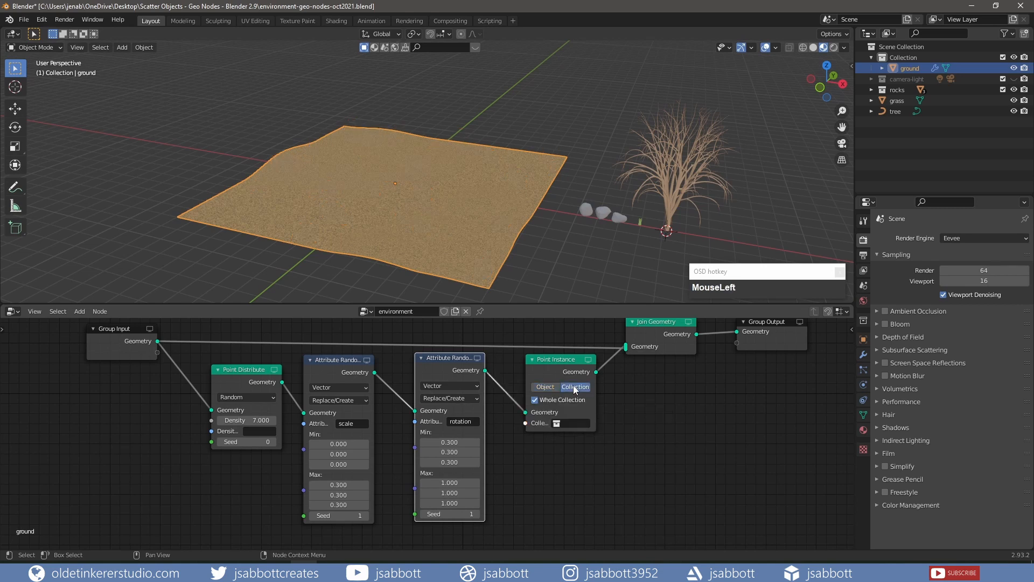
{"action": "left_click", "coordinate": [569, 423]}
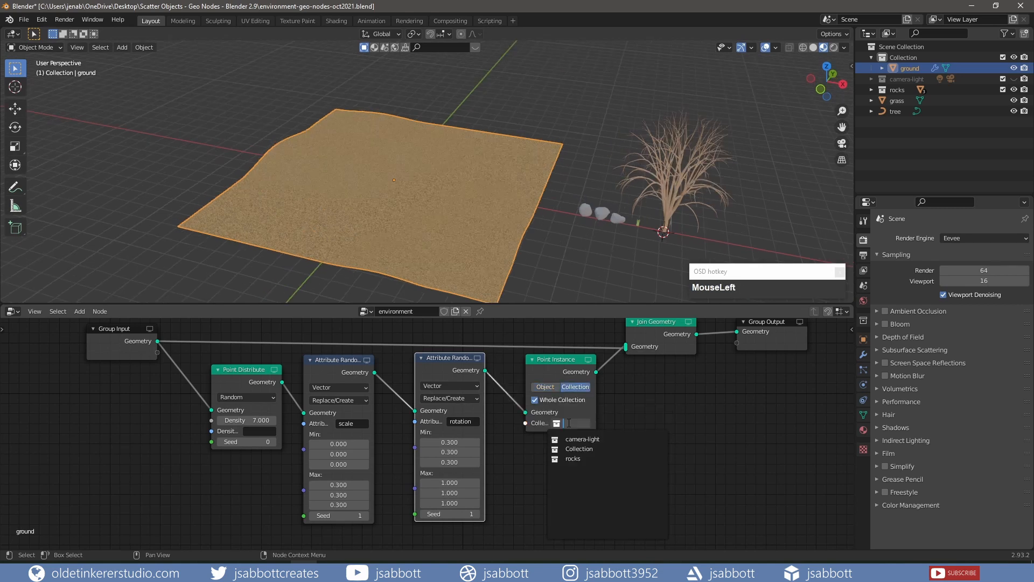
{"action": "left_click", "coordinate": [572, 459]}
{"action": "mouse_move", "coordinate": [531, 283]}
{"action": "middle_mouse_down"}
{"action": "mouse_move", "coordinate": [493, 230]}
{"action": "mouse_move", "coordinate": [526, 283]}
{"action": "middle_mouse_up"}
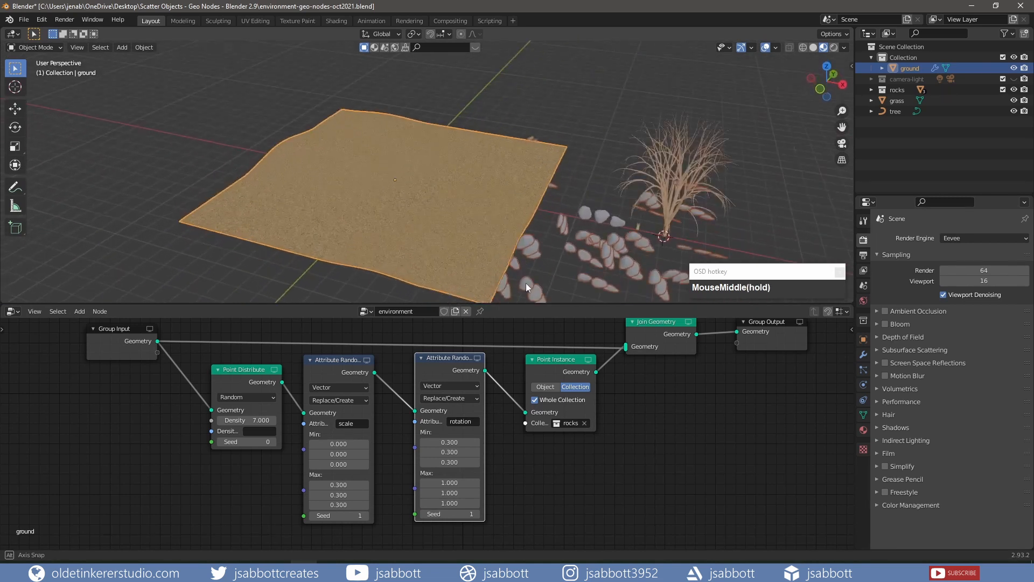
{"action": "scroll", "coordinate": [526, 283], "scroll_direction": "up", "scroll_amount": 1}
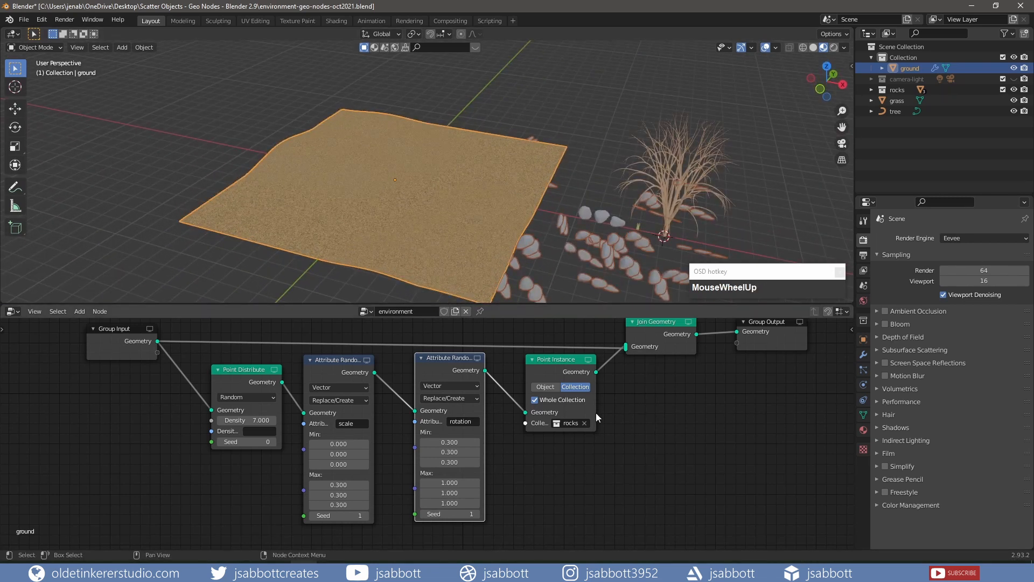
{"action": "left_click", "coordinate": [535, 401]}
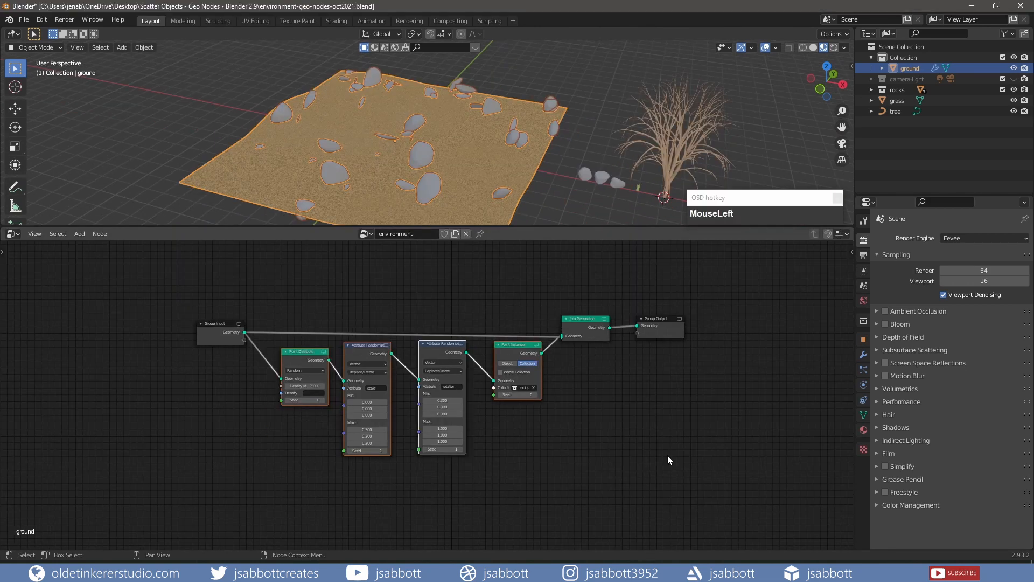
Step: Duplicate the four rock scattering nodes below the originals and link the copy from Group Input to Join Geometry
{"action": "left_click_drag", "start_coordinate": [576, 450], "coordinate": [273, 343]}
{"action": "key", "text": "shift+d"}
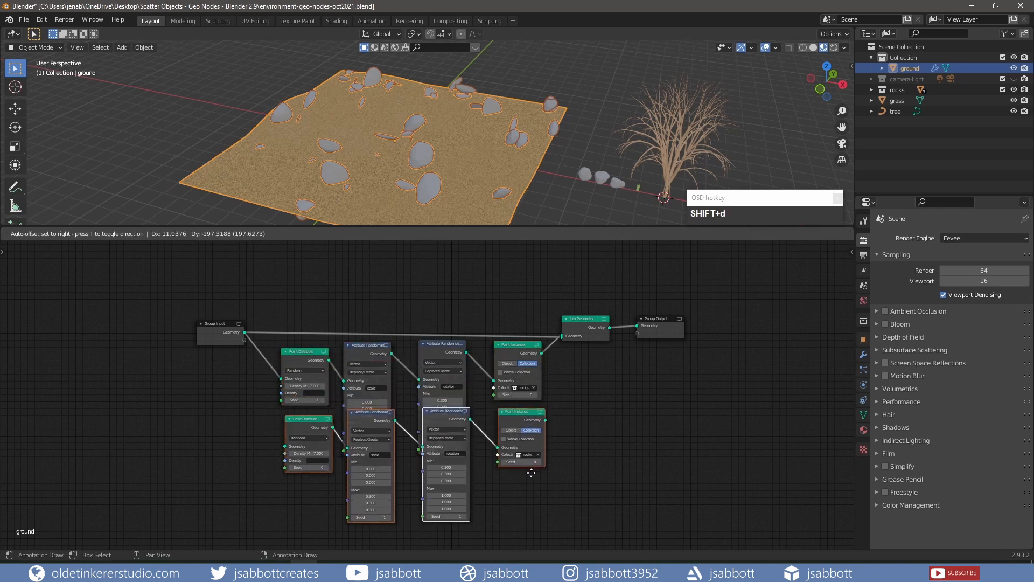
{"action": "left_click", "coordinate": [528, 525]}
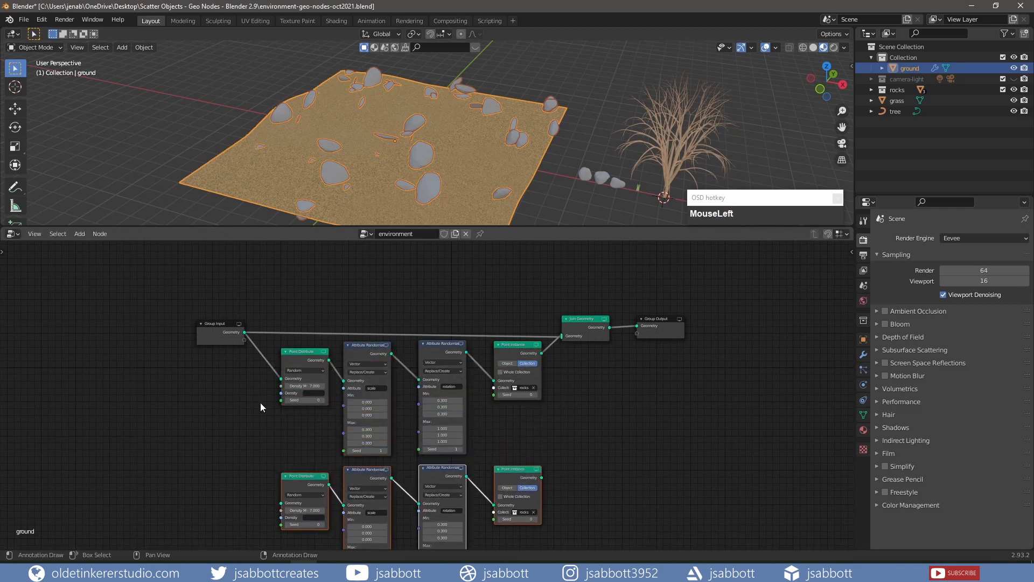
{"action": "middle_click_drag", "start_coordinate": [258, 436], "coordinate": [260, 372], "text": "shift"}
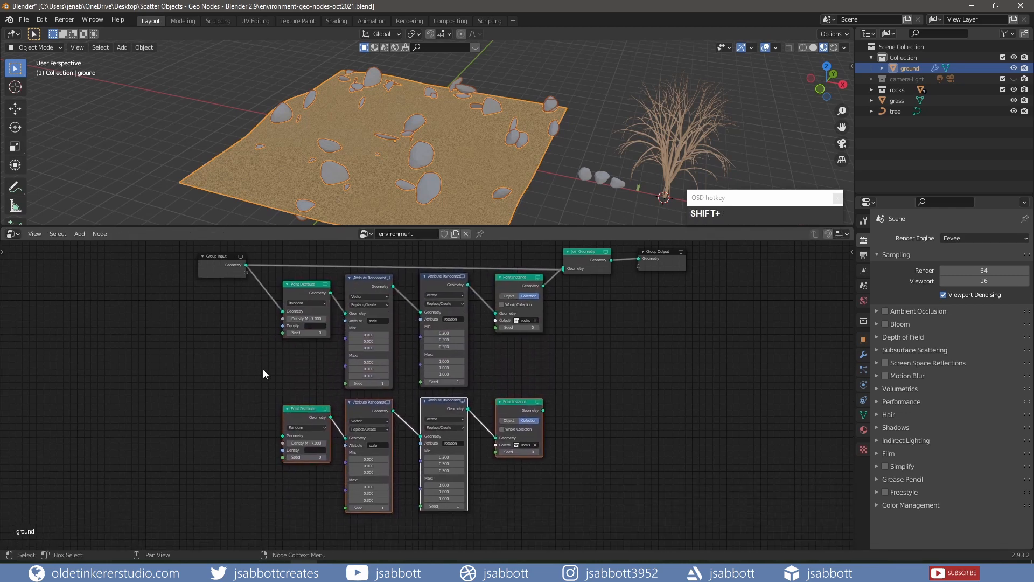
{"action": "left_click_drag", "start_coordinate": [246, 265], "coordinate": [281, 438]}
{"action": "left_click_drag", "start_coordinate": [544, 409], "coordinate": [566, 272]}
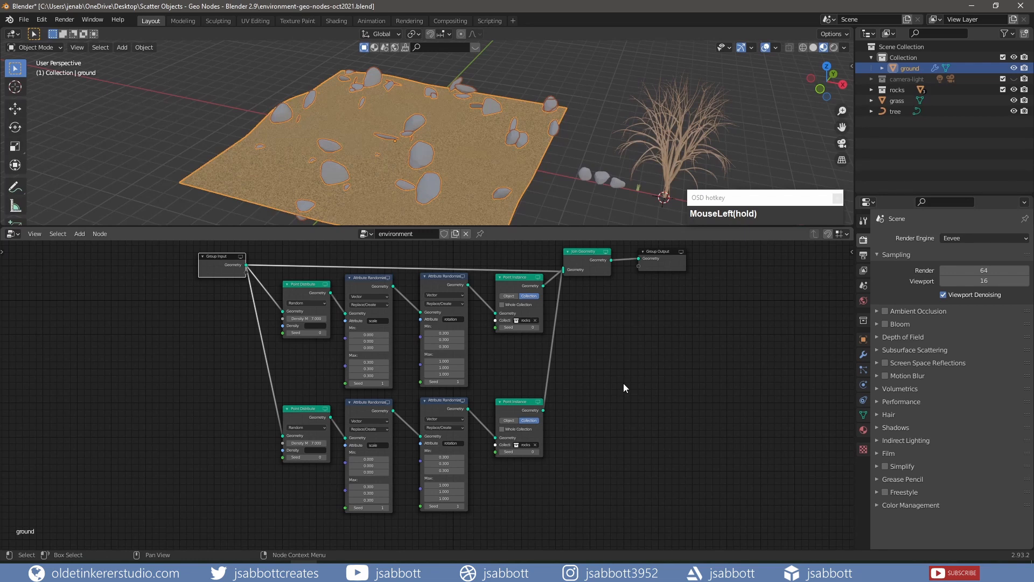
{"action": "left_click", "coordinate": [624, 384]}
Step: Set the duplicated Point Instance node to Object mode with grass as the instanced object
{"action": "scroll", "coordinate": [596, 412], "scroll_direction": "up", "scroll_amount": 2}
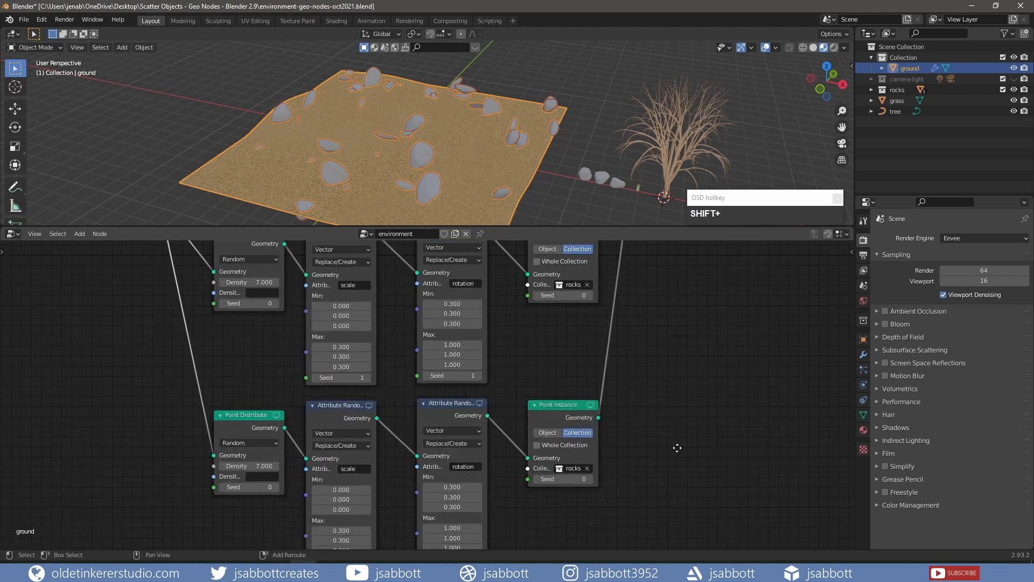
{"action": "middle_click_drag", "start_coordinate": [678, 448], "coordinate": [635, 360]}
{"action": "left_click", "coordinate": [506, 346]}
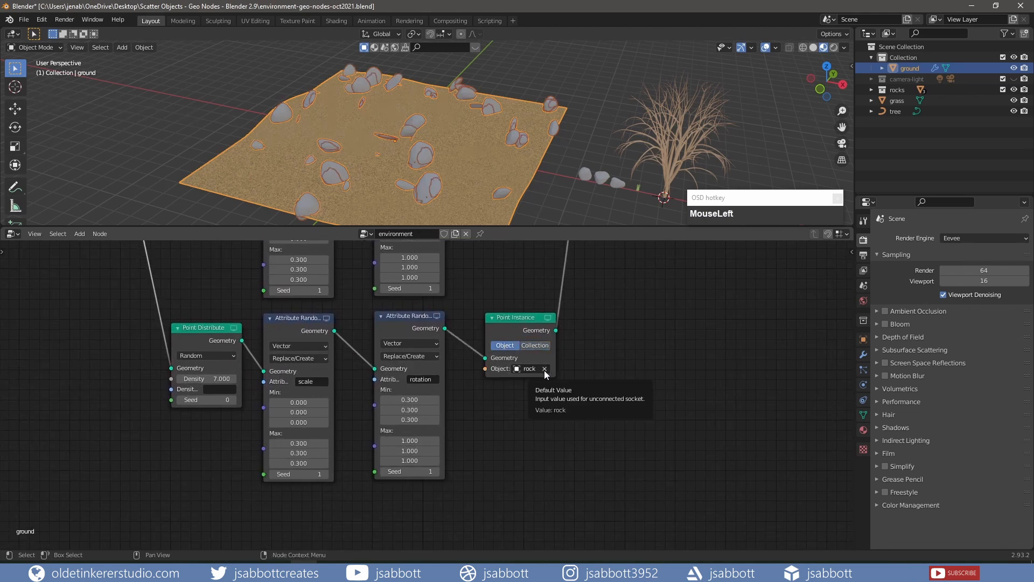
{"action": "left_click", "coordinate": [545, 369]}
{"action": "left_click", "coordinate": [531, 369]}
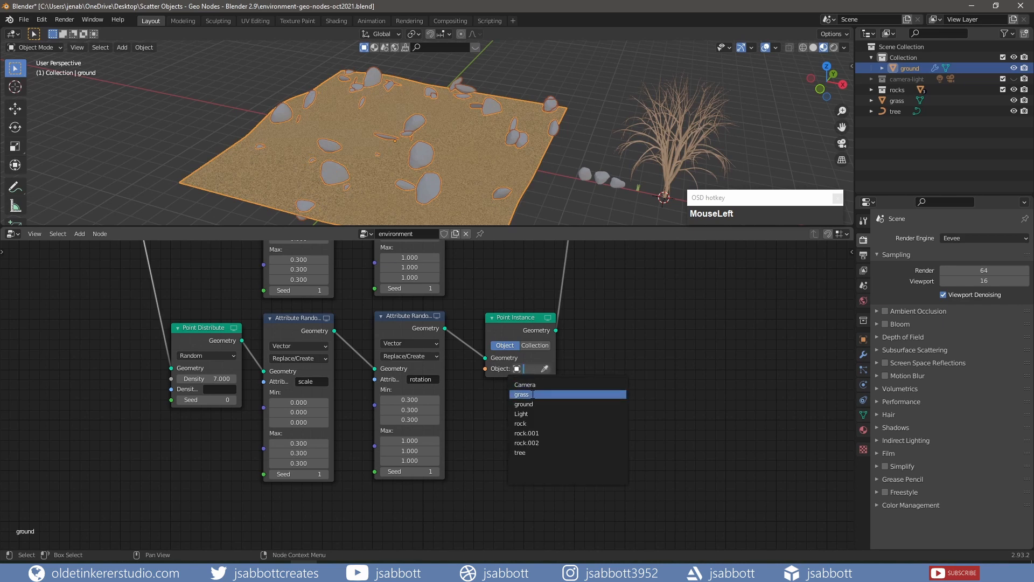
{"action": "left_click", "coordinate": [532, 394]}
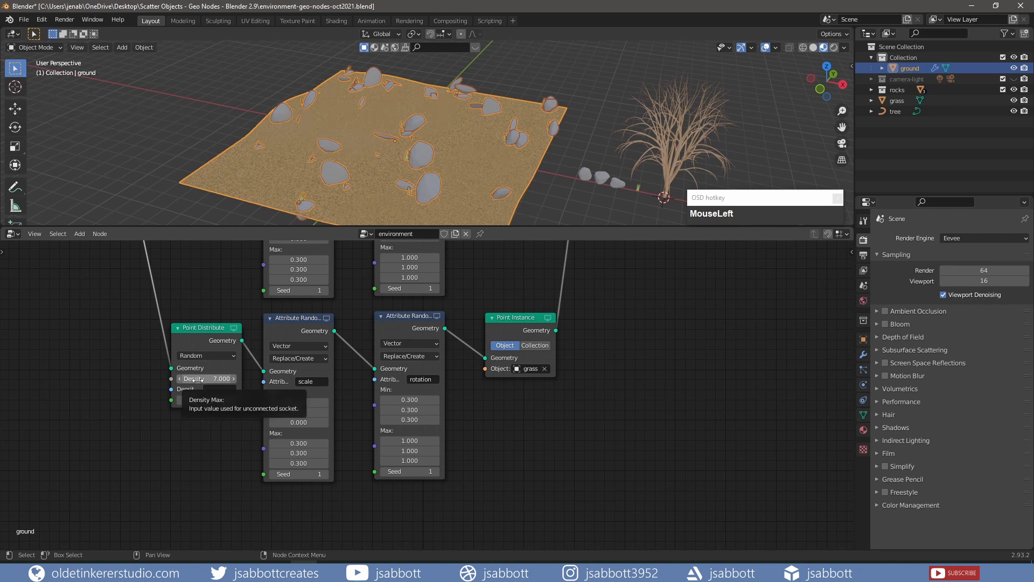
Step: Raise the grass Point Distribute density to about 391.3 and set the grass scale randomization's seed to 2
{"action": "left_click_drag", "start_coordinate": [194, 380], "coordinate": [226, 379]}
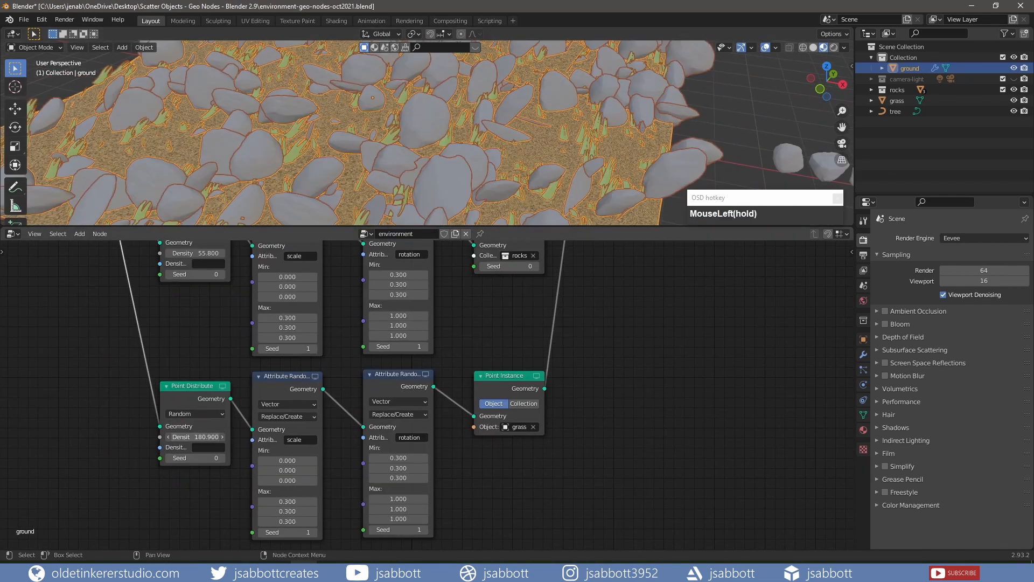
{"action": "left_click_drag", "start_coordinate": [195, 437], "coordinate": [212, 437]}
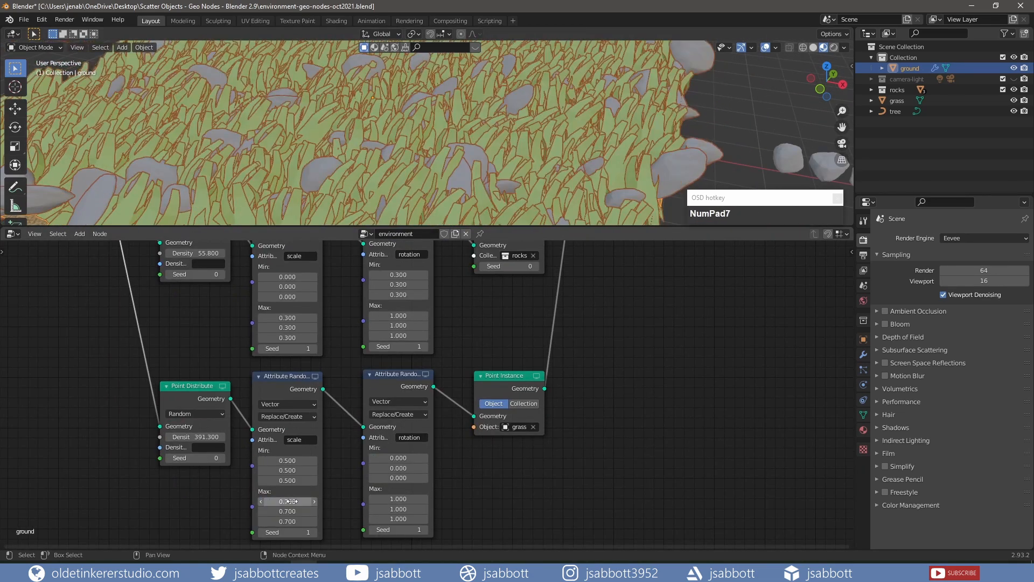
{"action": "left_click", "coordinate": [315, 532]}
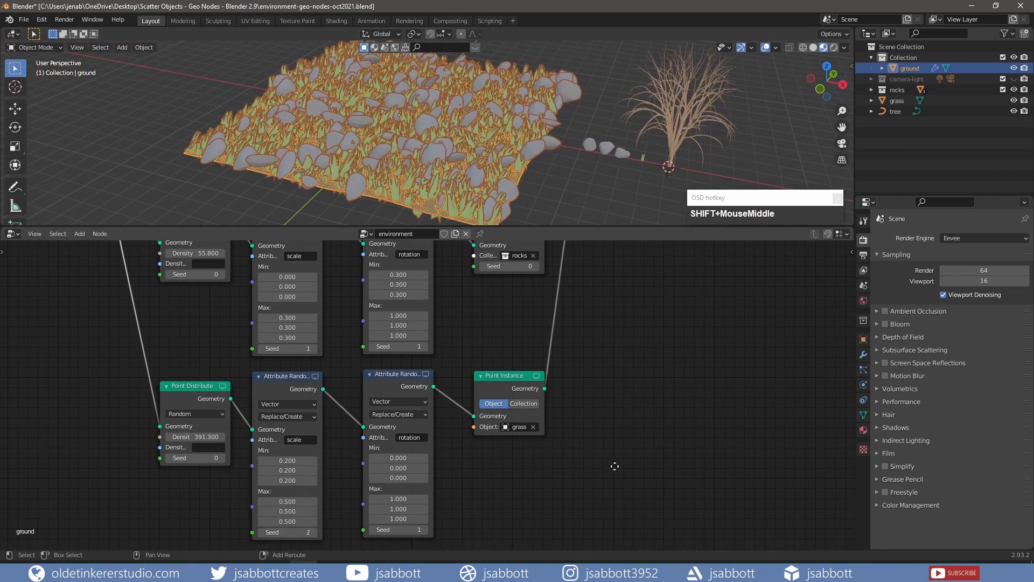
Step: Duplicate the four grass scattering nodes below the originals and link the copy from Group Input to Join Geometry
{"action": "middle_click_drag", "start_coordinate": [615, 468], "coordinate": [651, 357], "text": "shift"}
{"action": "left_click_drag", "start_coordinate": [625, 453], "coordinate": [202, 269]}
{"action": "key", "text": "shift+d"}
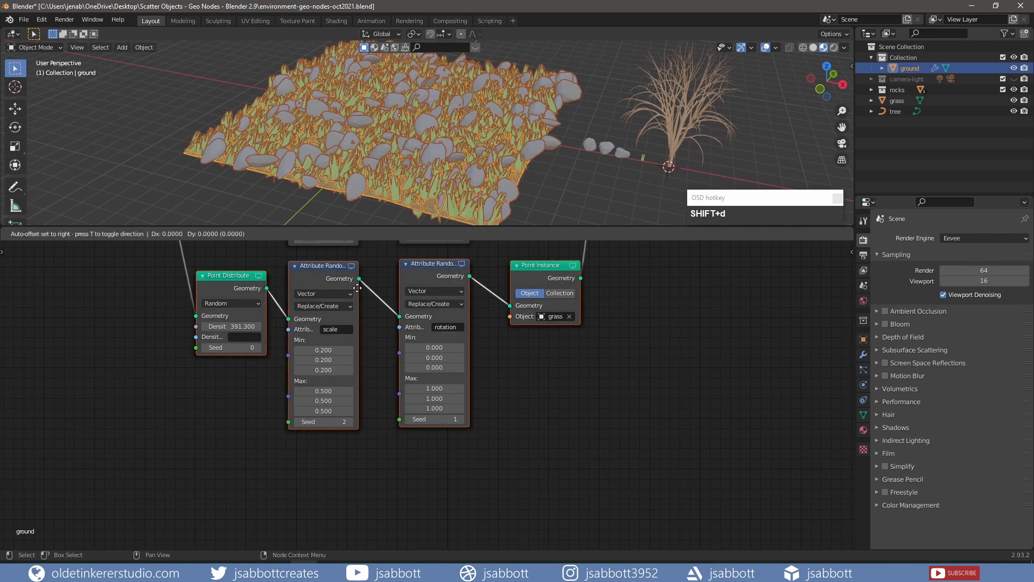
{"action": "left_click", "coordinate": [357, 469]}
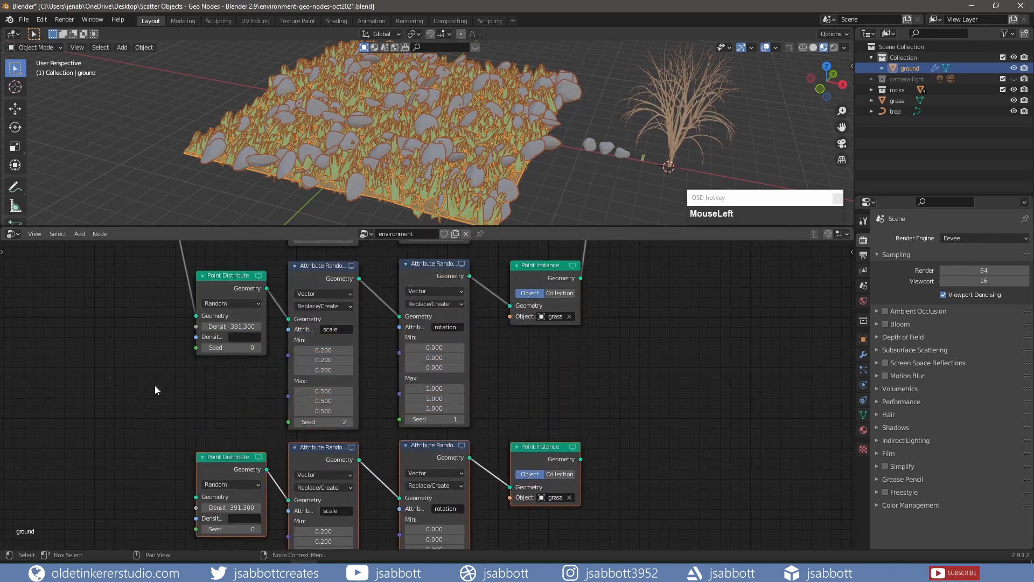
{"action": "scroll", "coordinate": [175, 380], "scroll_direction": "down", "scroll_amount": 1}
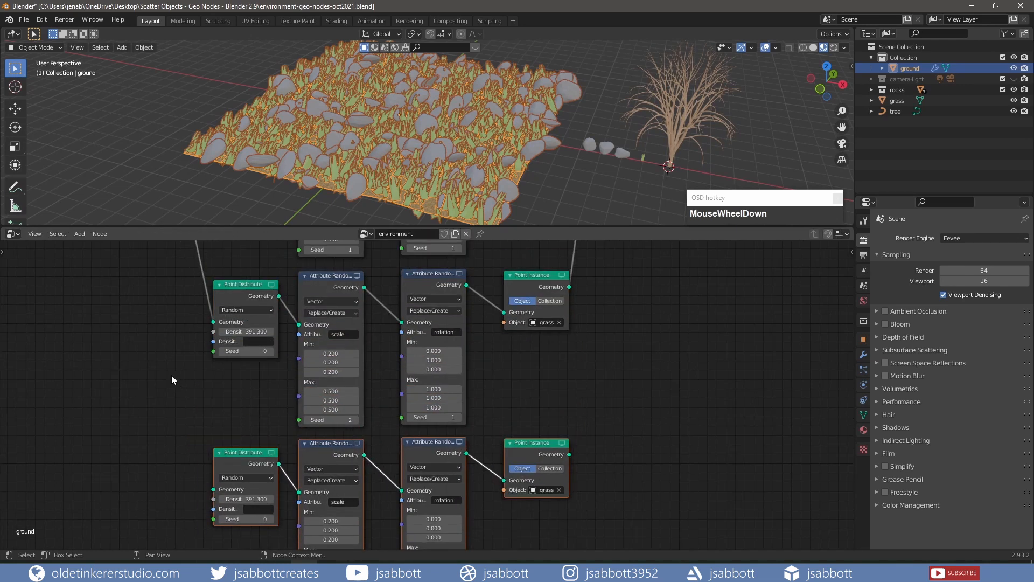
{"action": "scroll", "coordinate": [172, 375], "scroll_direction": "down", "scroll_amount": 3}
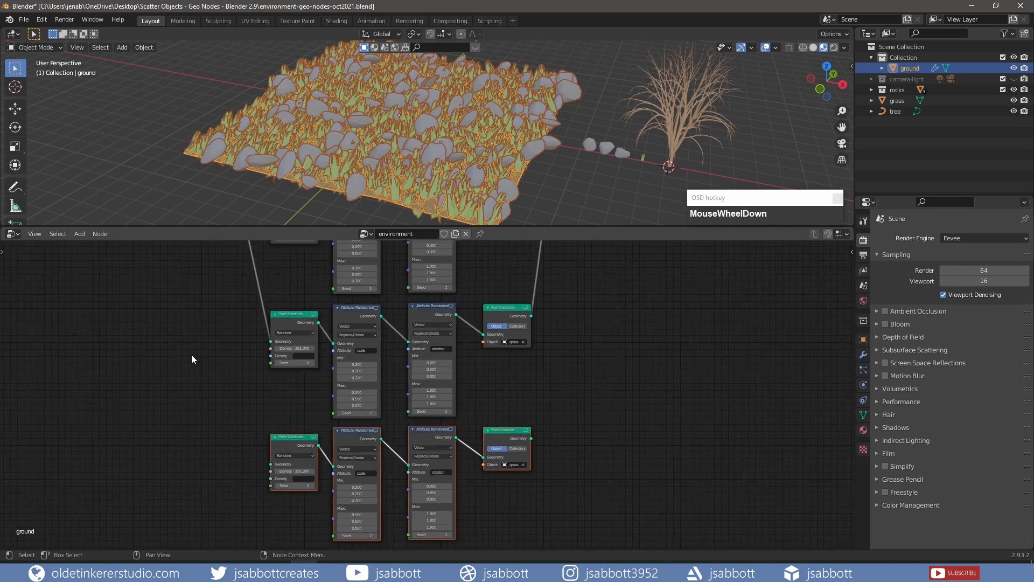
{"action": "scroll", "coordinate": [192, 355], "scroll_direction": "down", "scroll_amount": 2}
{"action": "middle_click_drag", "start_coordinate": [192, 354], "coordinate": [226, 397], "text": "shift"}
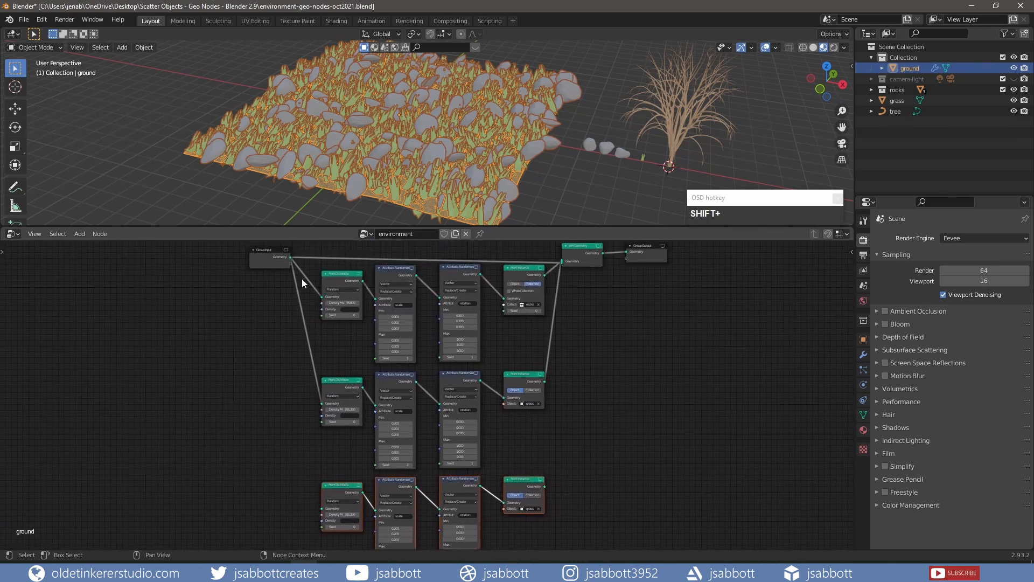
{"action": "left_click_drag", "start_coordinate": [289, 258], "coordinate": [319, 508]}
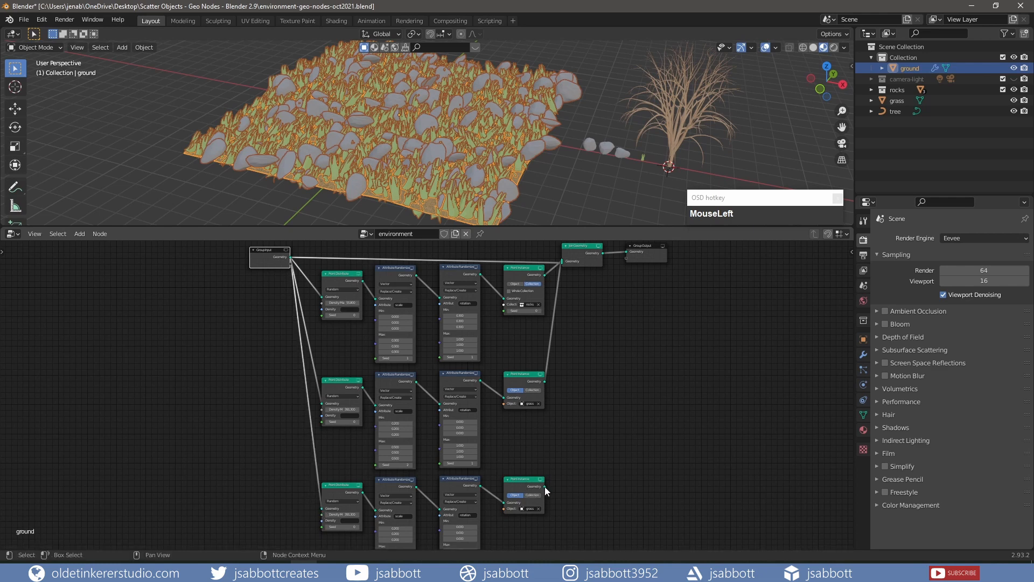
{"action": "left_click_drag", "start_coordinate": [544, 486], "coordinate": [565, 264]}
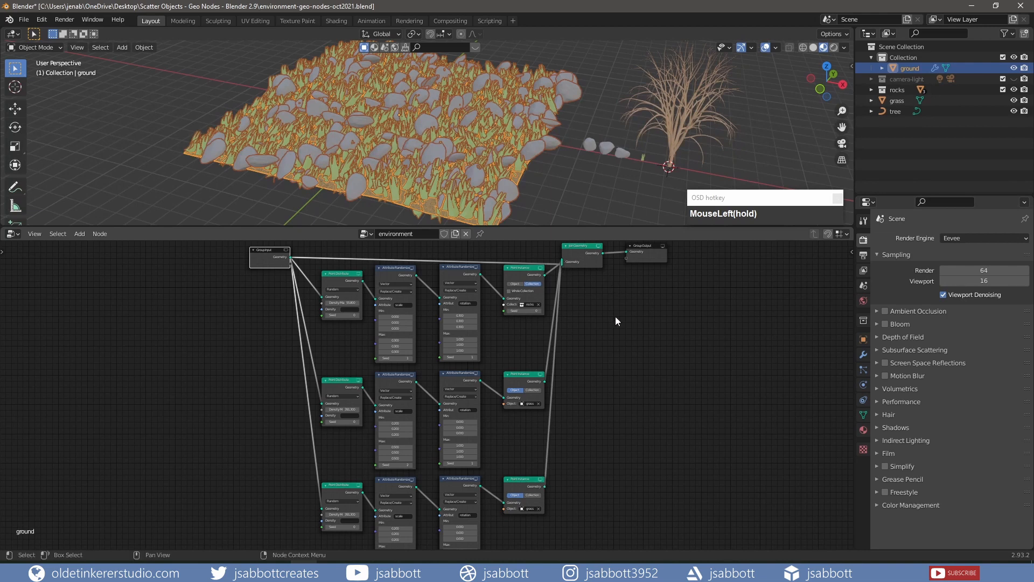
Step: Replace grass with tree as the instanced object in the third chain's Point Instance node
{"action": "scroll", "coordinate": [616, 315], "scroll_direction": "up", "scroll_amount": 3}
{"action": "middle_click_drag", "start_coordinate": [521, 466], "coordinate": [483, 273], "text": "shift"}
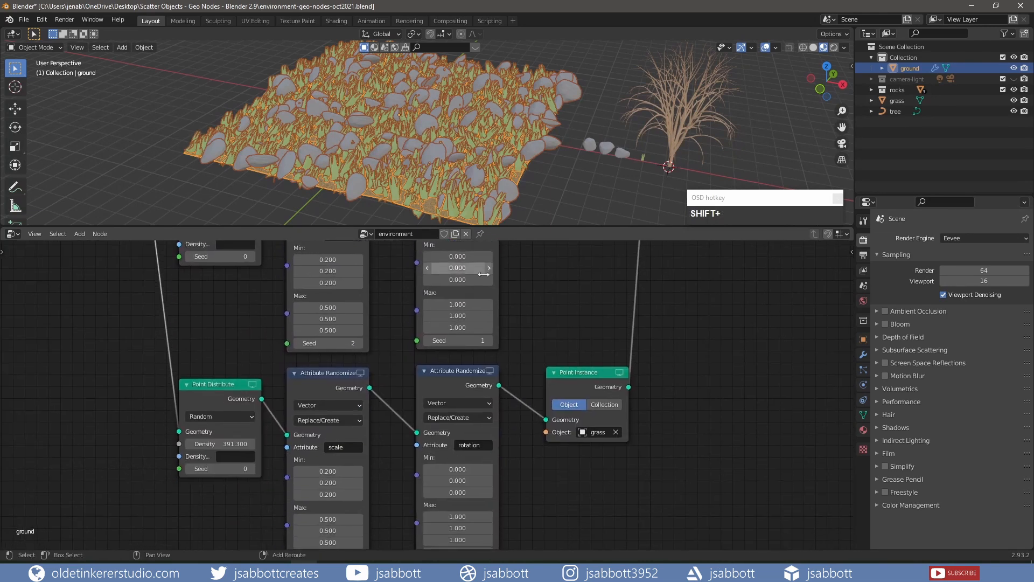
{"action": "middle_click_drag", "start_coordinate": [585, 480], "coordinate": [599, 425], "text": "shift"}
{"action": "left_click", "coordinate": [631, 380]}
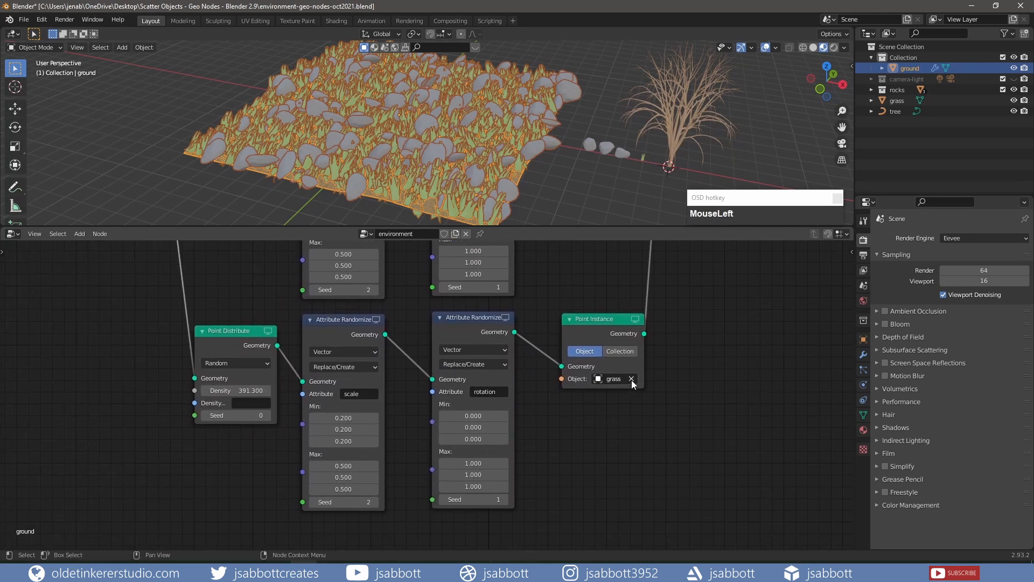
{"action": "left_click", "coordinate": [614, 380]}
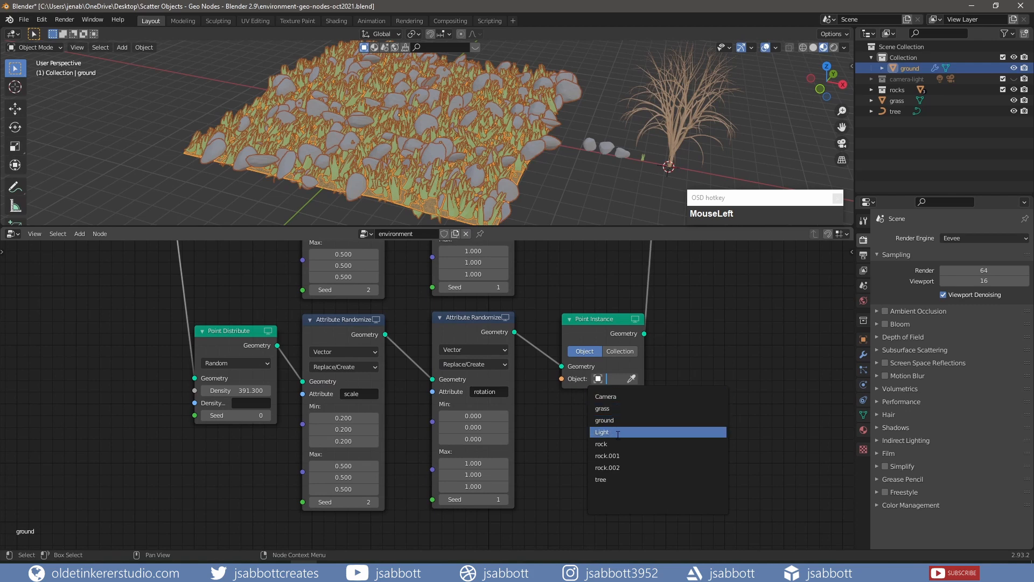
{"action": "left_click", "coordinate": [616, 479]}
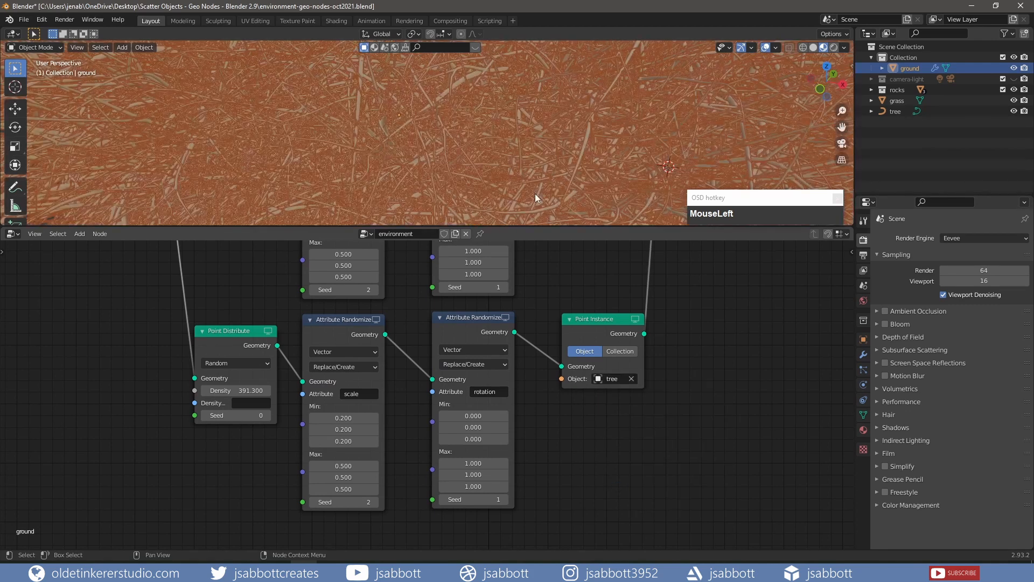
Step: Set the maximum density of the tree Point Distribute node to 4
{"action": "scroll", "coordinate": [509, 144], "scroll_direction": "down", "scroll_amount": 6}
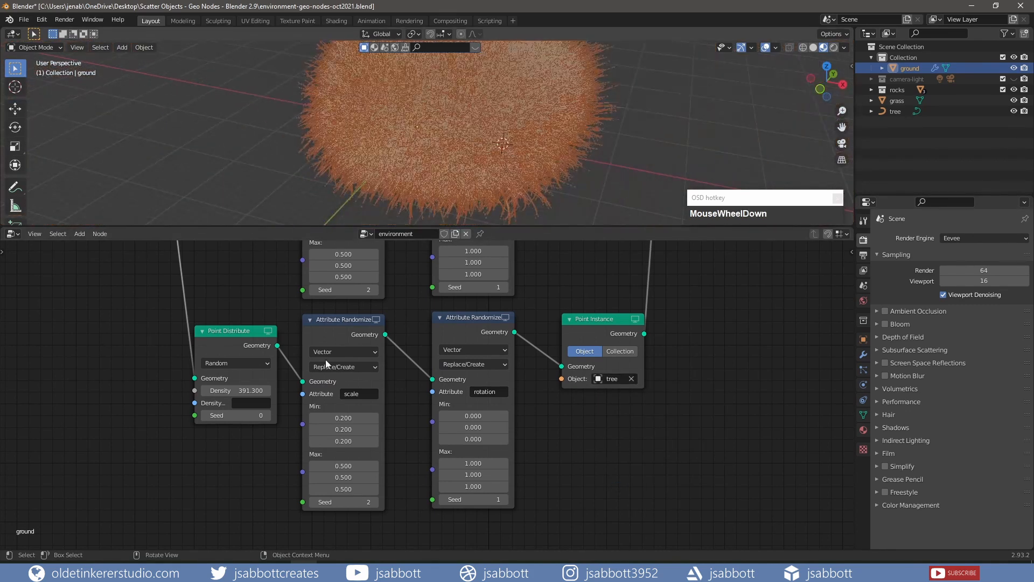
{"action": "left_click", "coordinate": [244, 391]}
{"action": "type", "text": "4"}
{"action": "key", "text": "Return"}
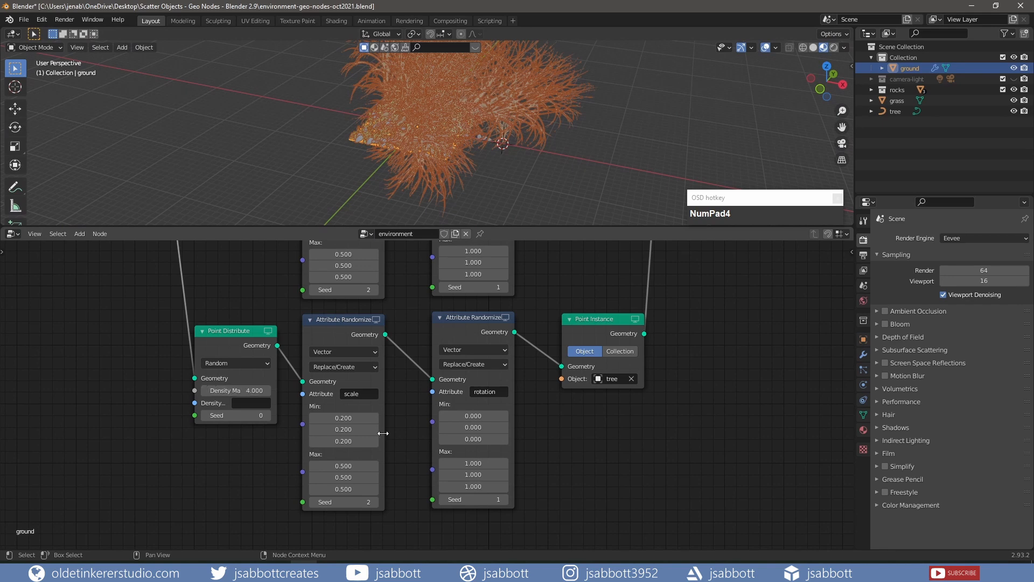
Step: Set the tree scale randomization's minimum to 0 and maximum to 0.2 on all three axes
{"action": "left_click_drag", "start_coordinate": [344, 441], "coordinate": [345, 418]}
{"action": "type", "text": "0"}
{"action": "key", "text": "Return"}
{"action": "left_click_drag", "start_coordinate": [344, 489], "coordinate": [343, 465]}
{"action": "type", "text": ".1"}
{"action": "key", "text": "Return"}
Step: Set the tree rotation randomization's maximum to 0 on all three axes
{"action": "scroll", "coordinate": [439, 157], "scroll_direction": "up", "scroll_amount": 5}
{"action": "middle_click_drag", "start_coordinate": [439, 157], "coordinate": [429, 186], "text": "shift"}
{"action": "left_click_drag", "start_coordinate": [474, 487], "coordinate": [474, 463]}
{"action": "type", "text": "0"}
{"action": "key", "text": "Return"}
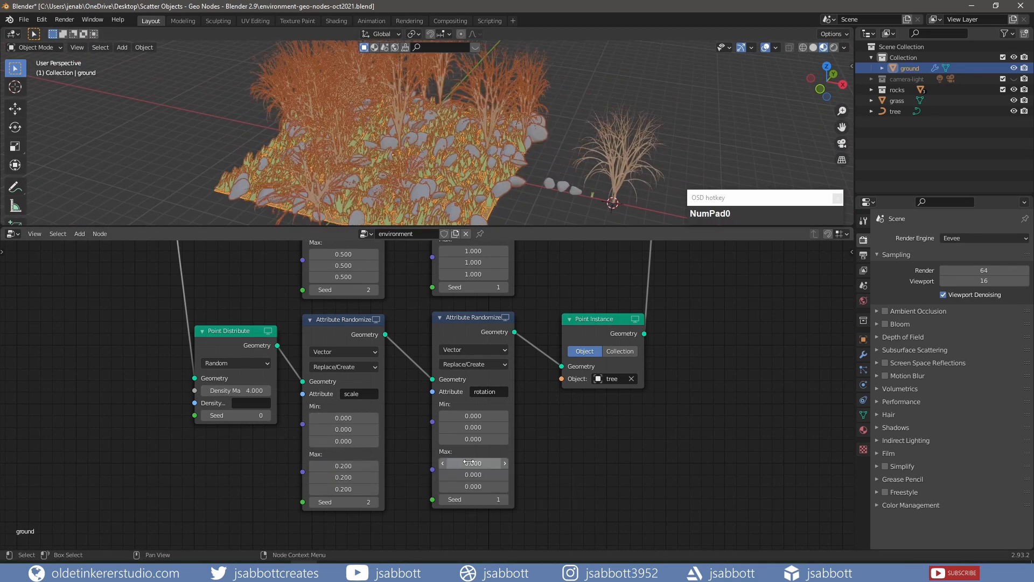
Step: Set the tree scale randomization's seed to 7 and save the file
{"action": "left_click", "coordinate": [376, 503]}
{"action": "left_click", "coordinate": [376, 503]}
{"action": "left_click", "coordinate": [375, 503]}
{"action": "left_click", "coordinate": [375, 503]}
{"action": "left_click", "coordinate": [375, 503]}
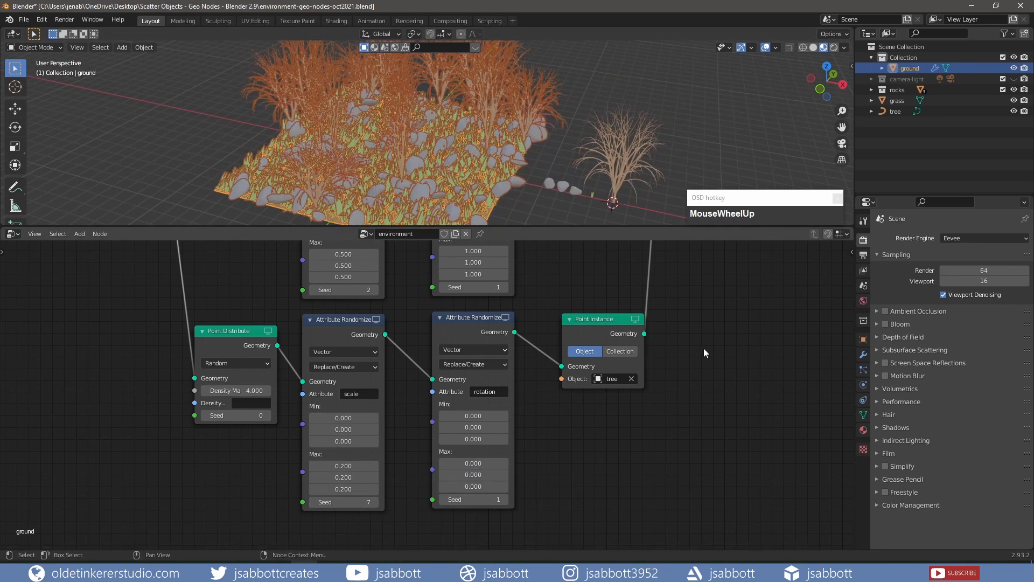
{"action": "key", "text": "ctrl+s"}
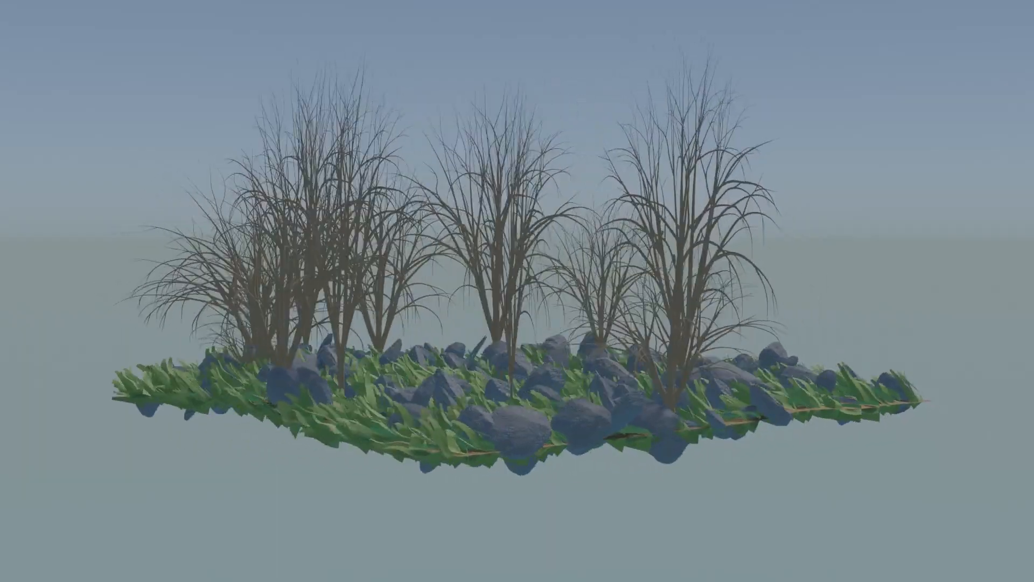